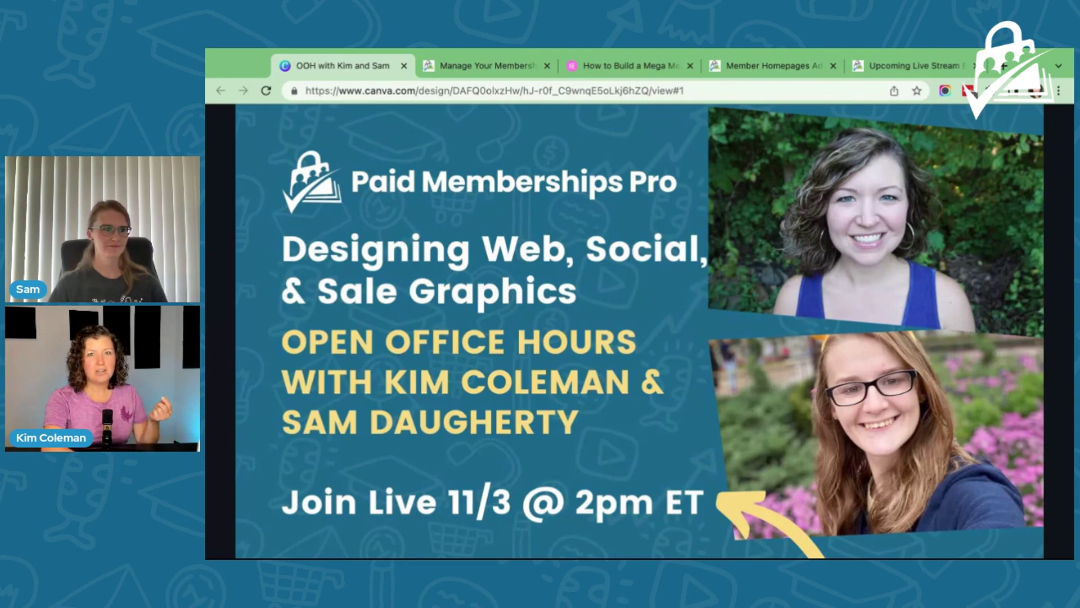
- Advance the presentation to slide 2, 'Brand Kits, Templates, and Folders'
key("Right")
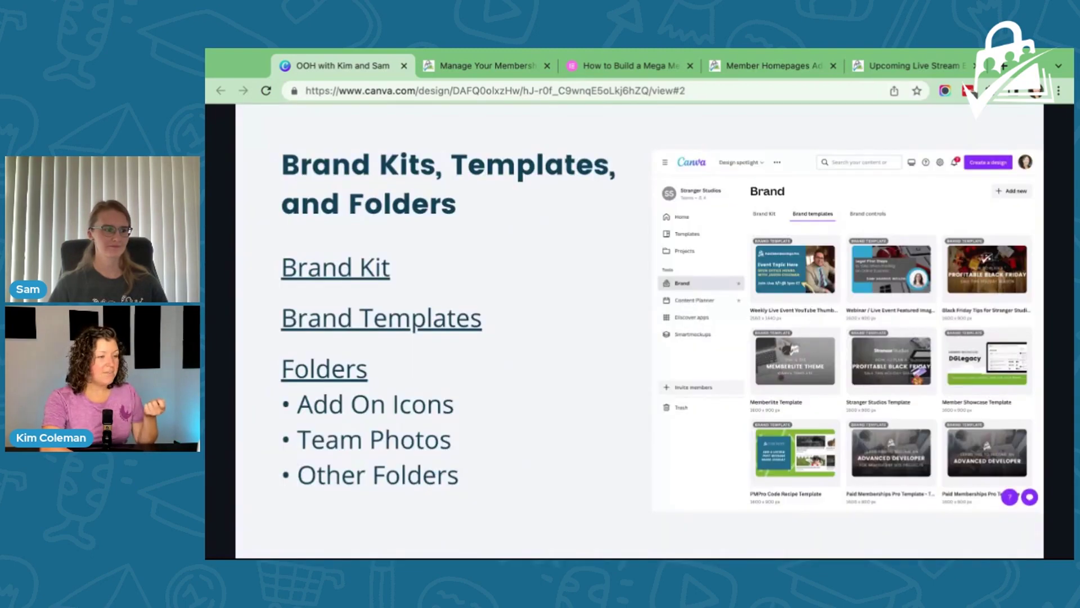
mouse_move(659, 259)
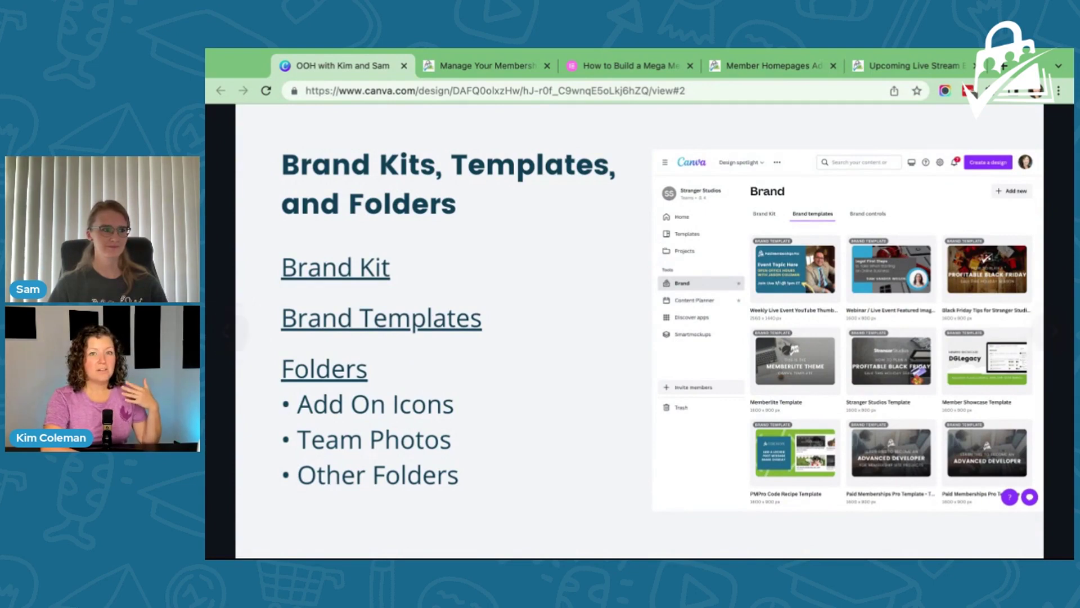
mouse_move(631, 240)
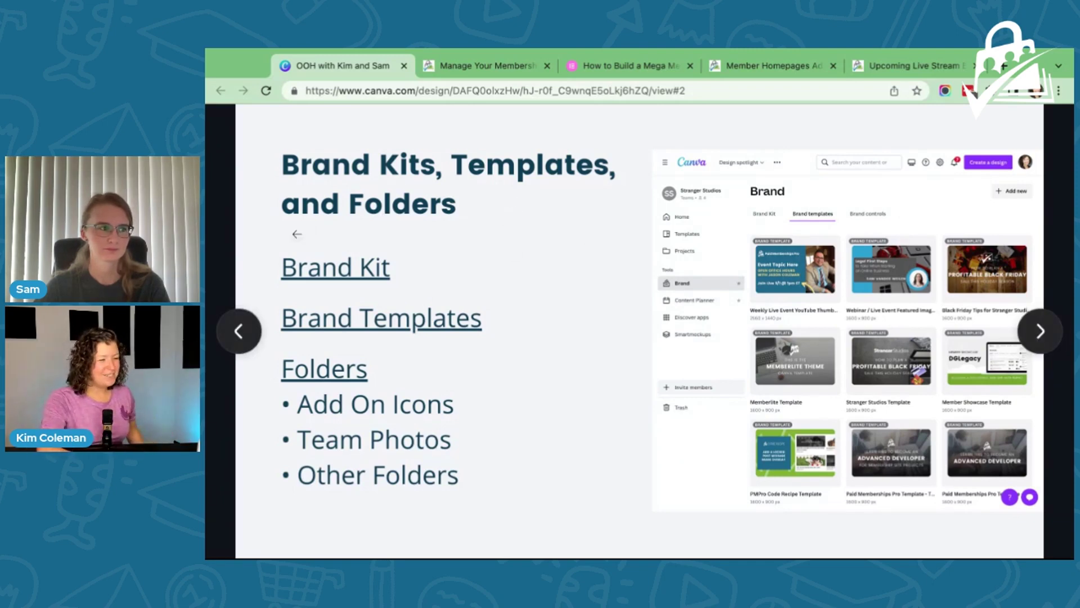
- Open the Stranger Studios Brands kit from the slide's Brand Kit link and browse its logos
left_click(333, 274)
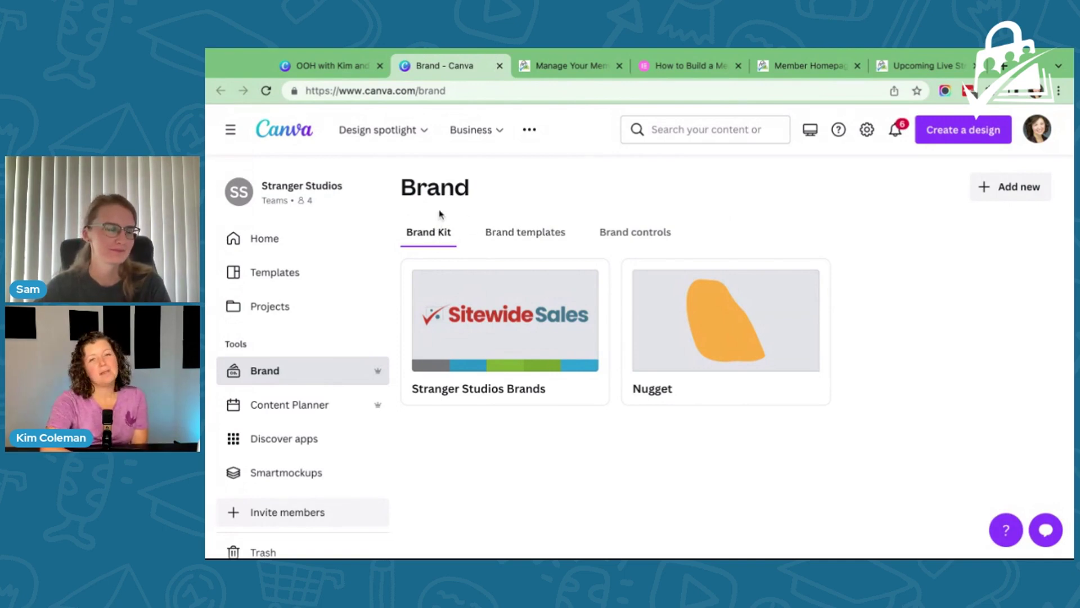
left_click(477, 323)
scroll(591, 303, "down", 2)
scroll(636, 304, "down", 2)
scroll(635, 304, "down", 5)
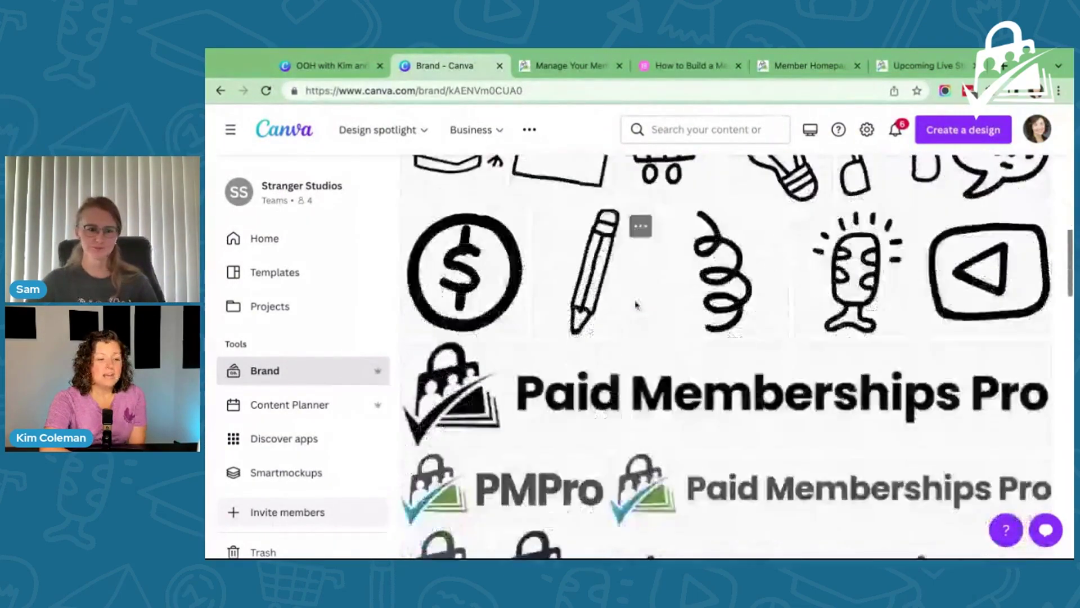
scroll(698, 323, "down", 5)
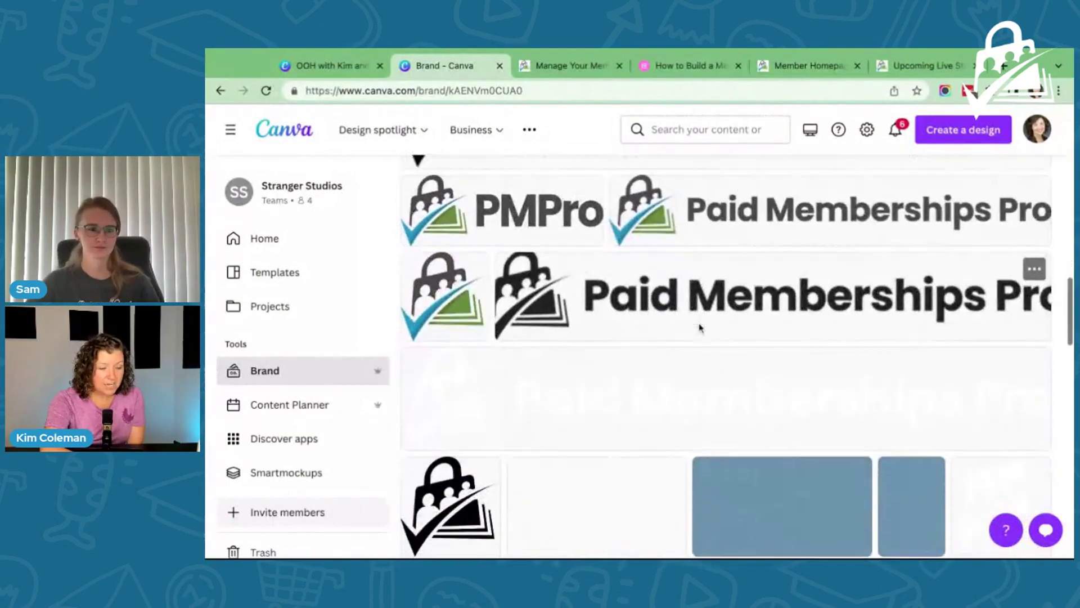
scroll(564, 322, "down", 3)
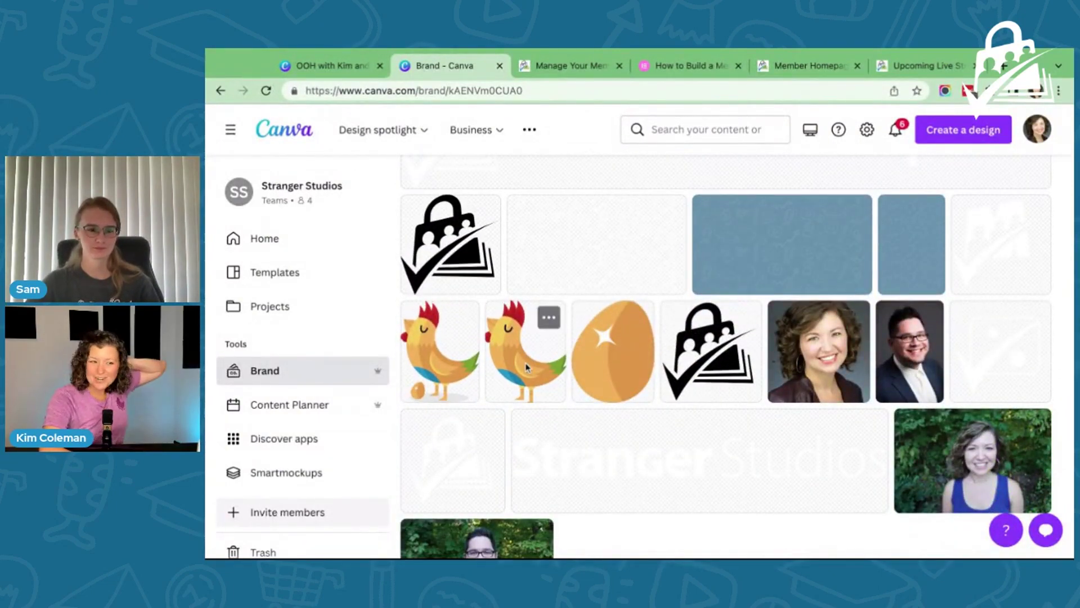
scroll(656, 379, "down", 2)
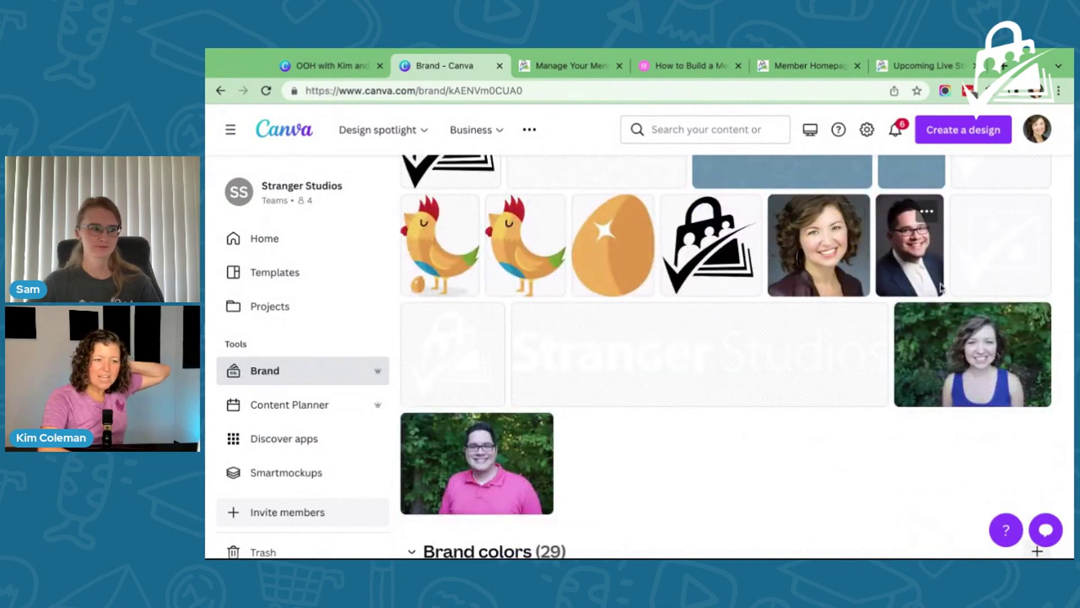
- Look through the kit's colour palettes, then return to the Brand templates list
scroll(685, 423, "down", 1)
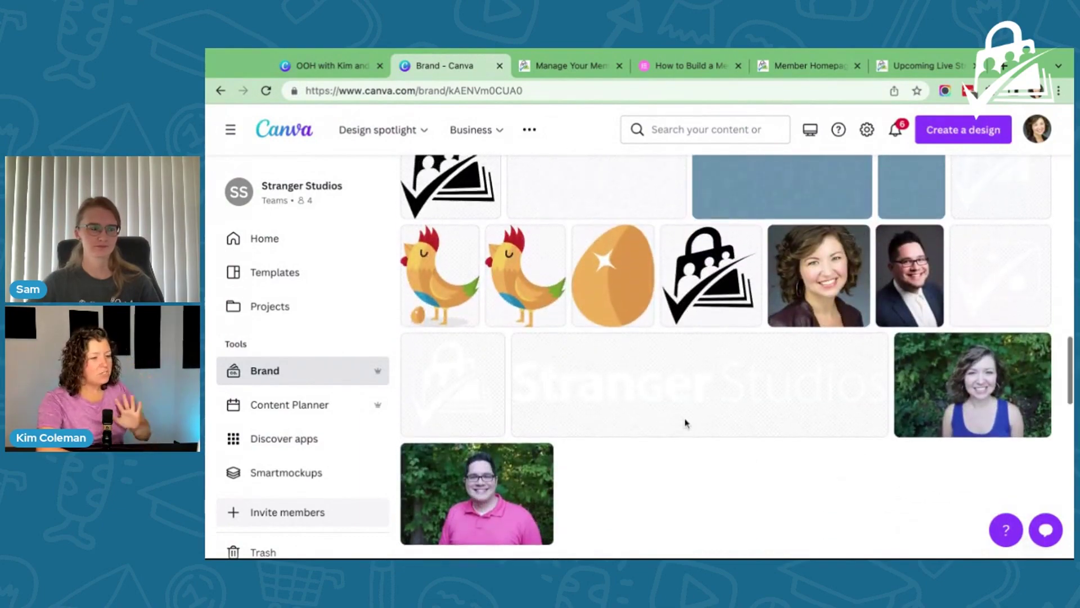
scroll(687, 423, "down", 5)
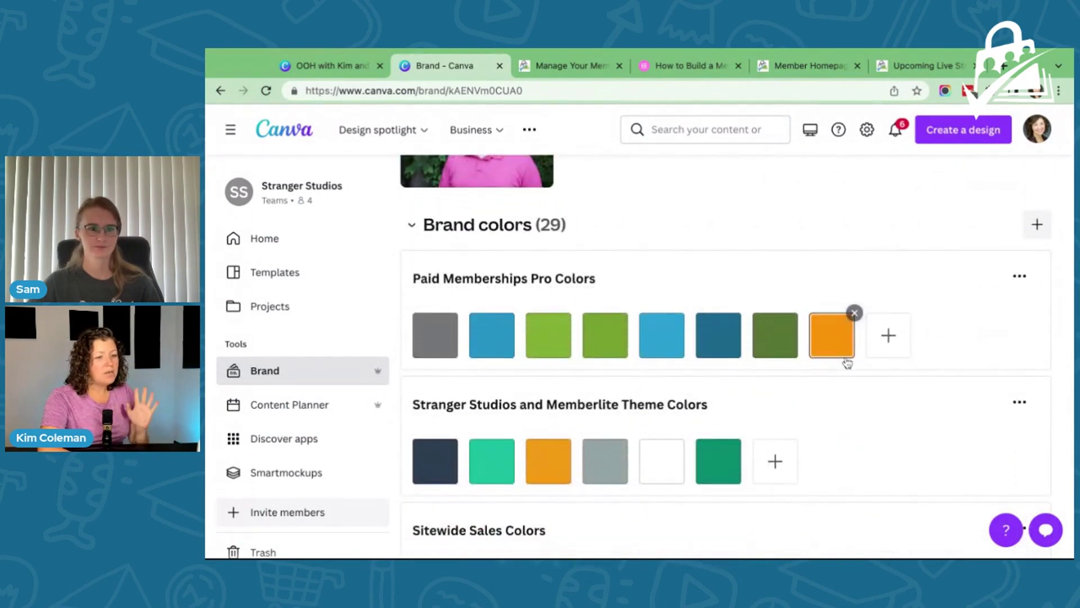
scroll(652, 387, "down", 3)
scroll(646, 386, "up", 2)
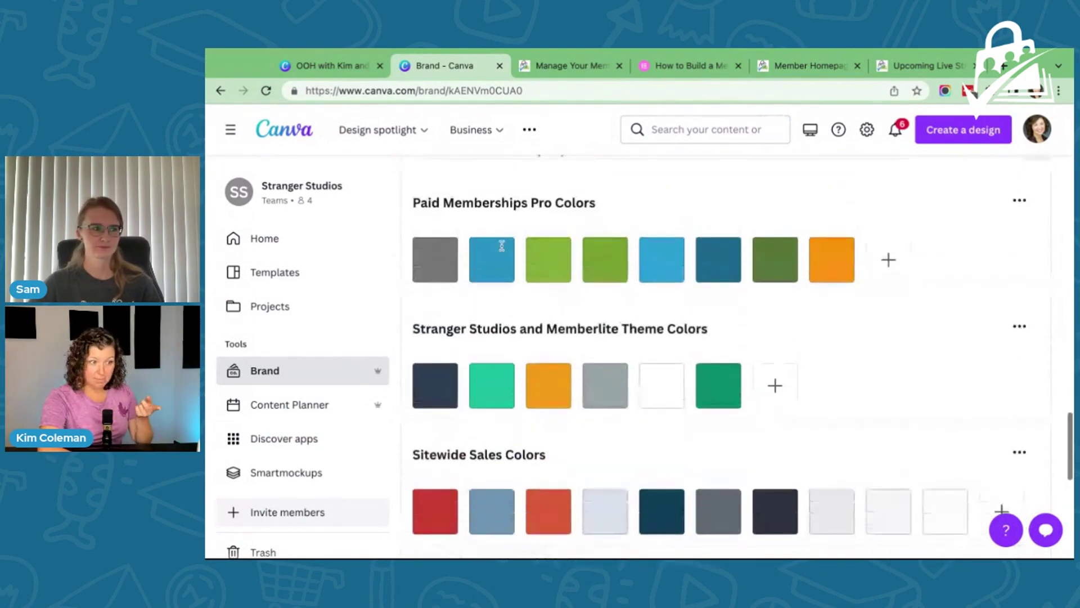
scroll(484, 389, "down", 2)
scroll(461, 411, "down", 2)
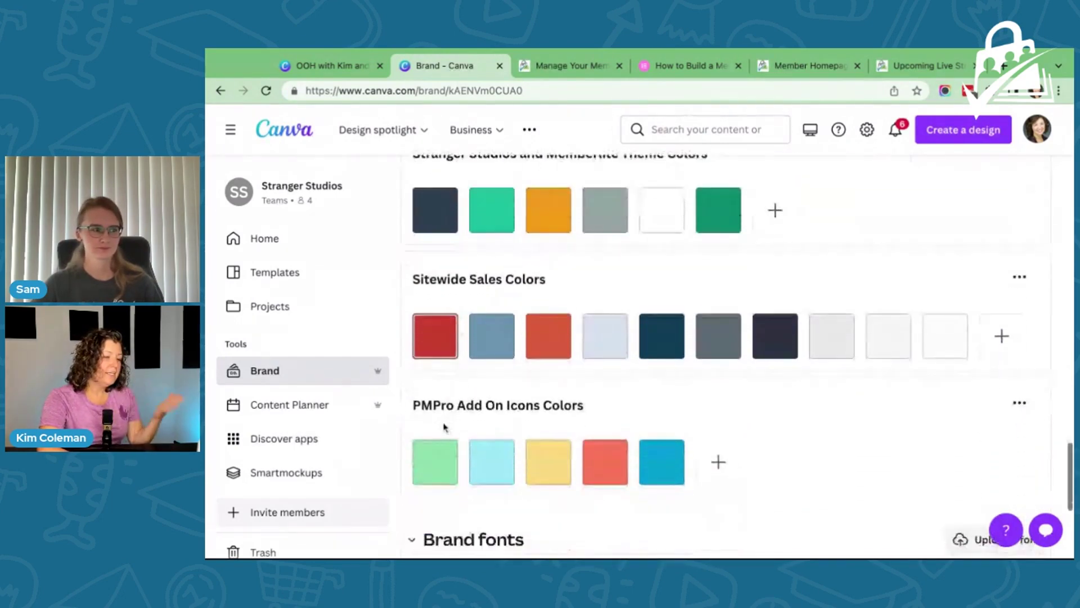
scroll(518, 422, "up", 5)
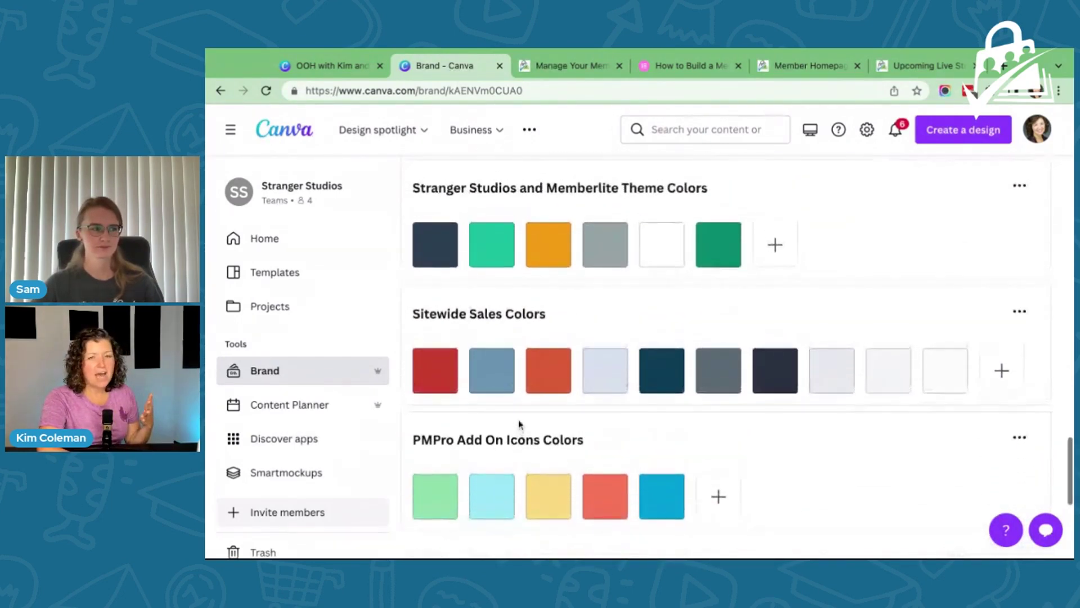
scroll(518, 422, "up", 10)
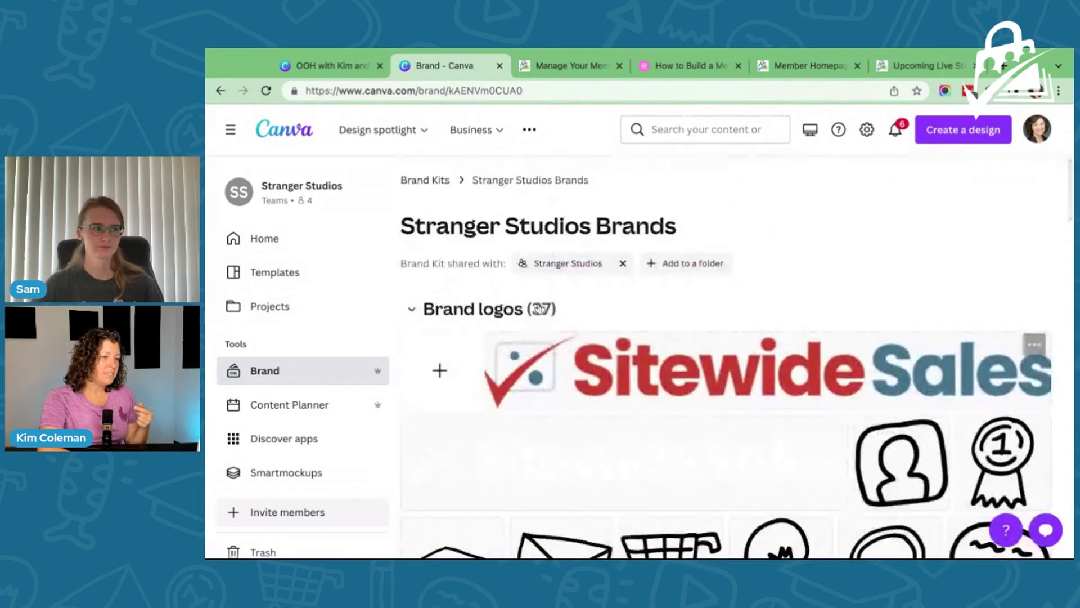
key("alt+Left")
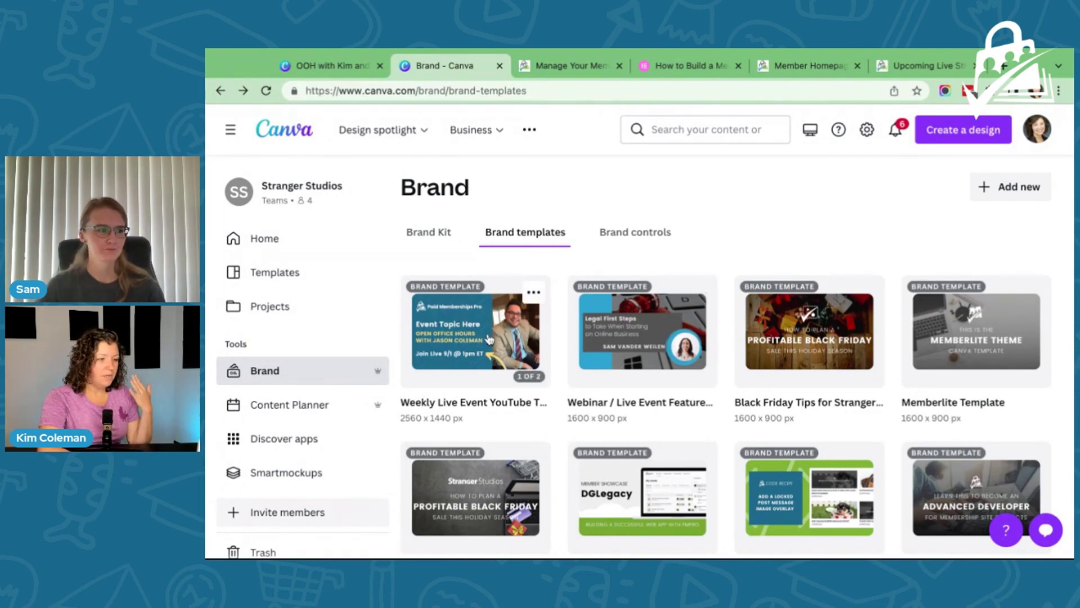
- Copy the Weekly Live Event YouTube Thumbnail template into a new design, then close the copy and its preview
left_click(488, 338)
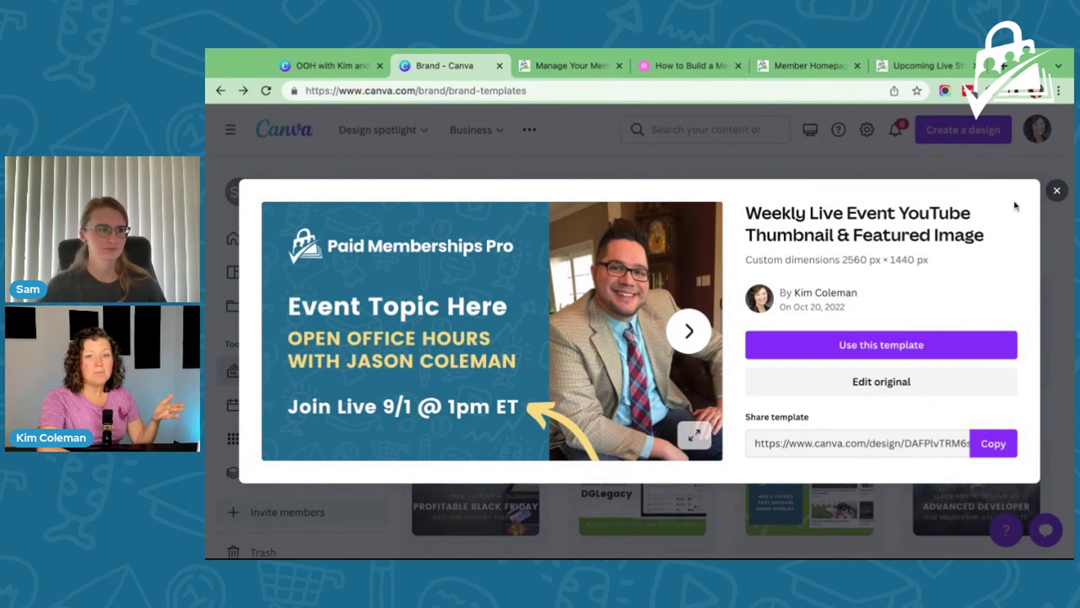
left_click(928, 345)
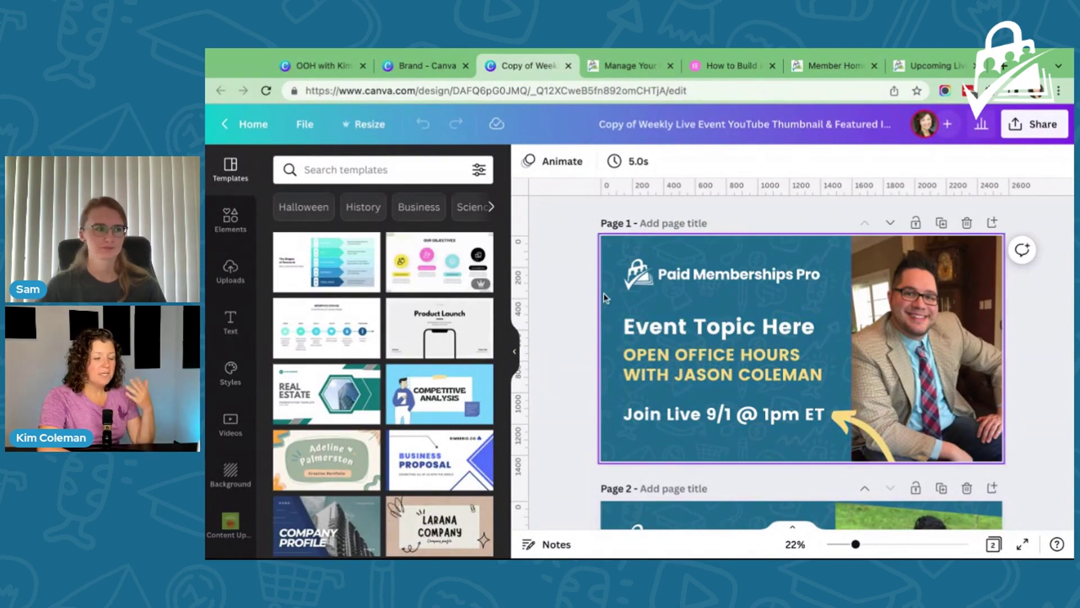
left_click(568, 66)
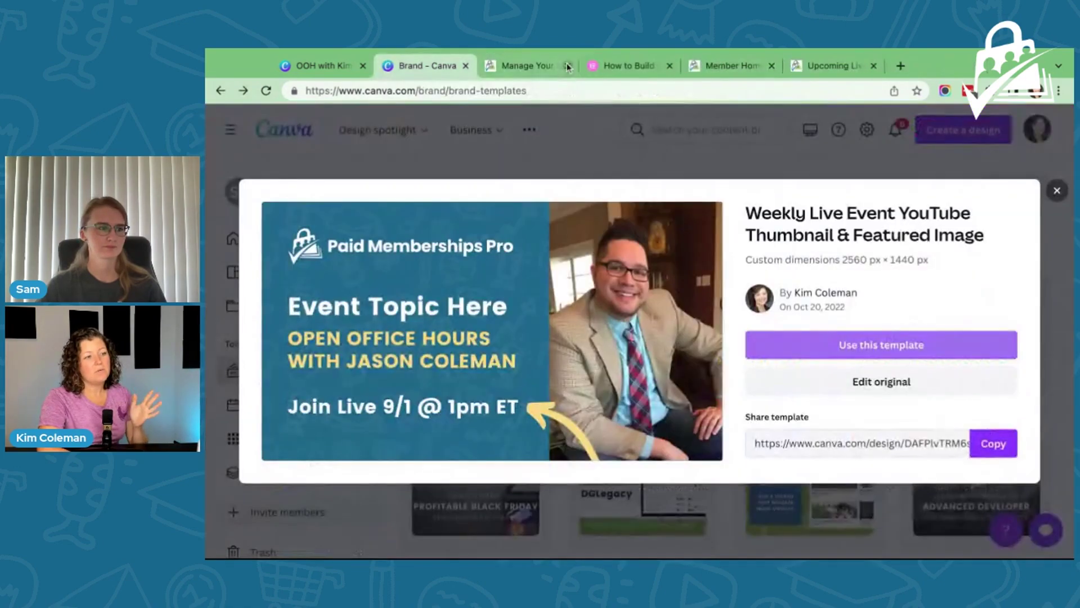
left_click(1057, 192)
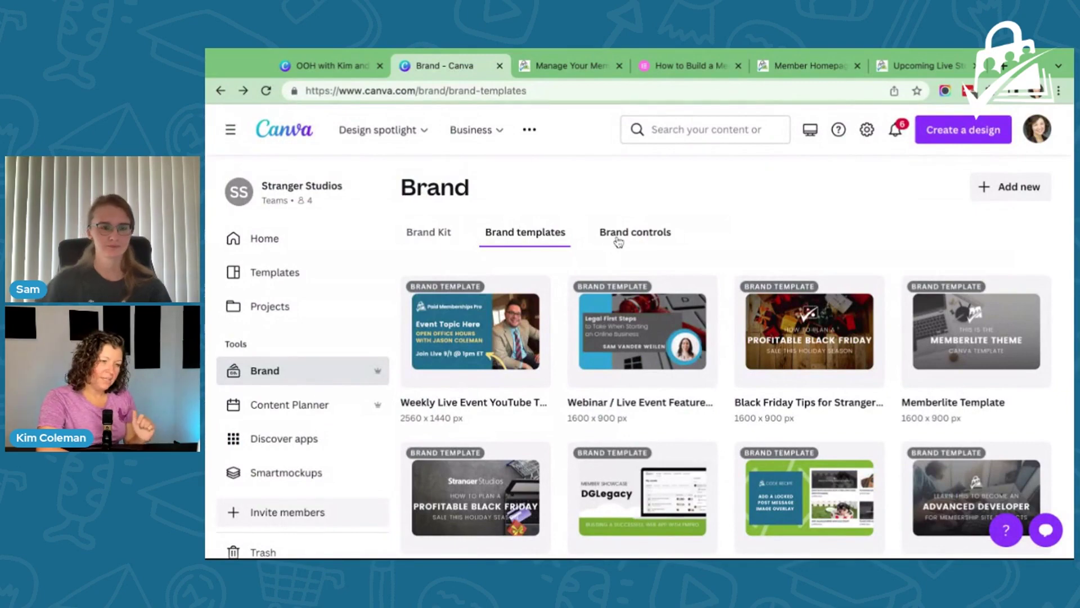
scroll(619, 242, "down", 4)
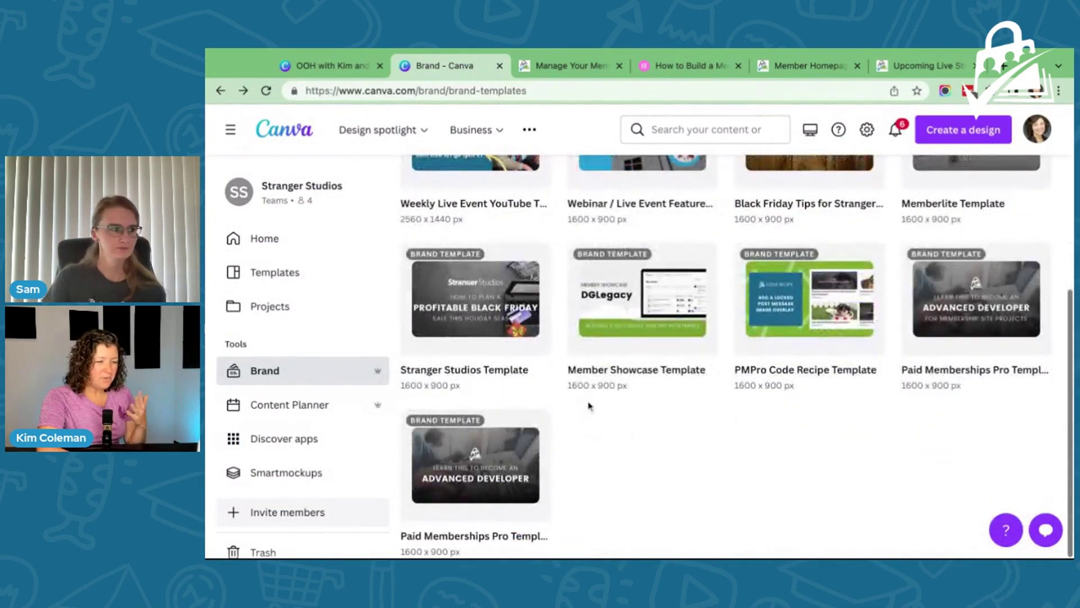
scroll(692, 355, "up", 1)
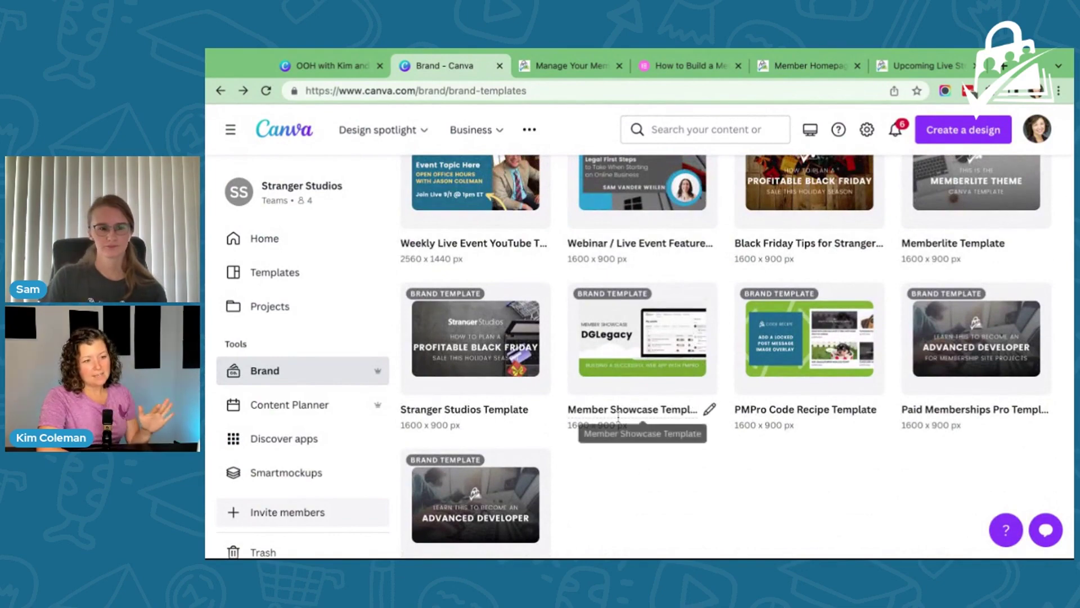
scroll(618, 416, "up", 3)
- Review the Brand controls page's colour, font and design approval settings, then return to the presentation
left_click(636, 241)
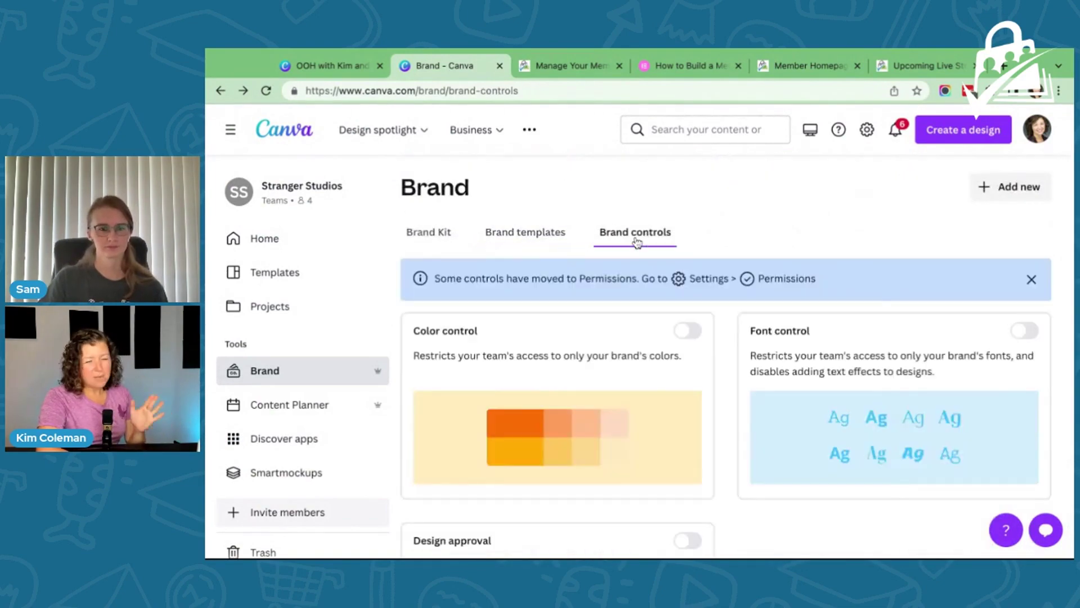
scroll(654, 295, "down", 2)
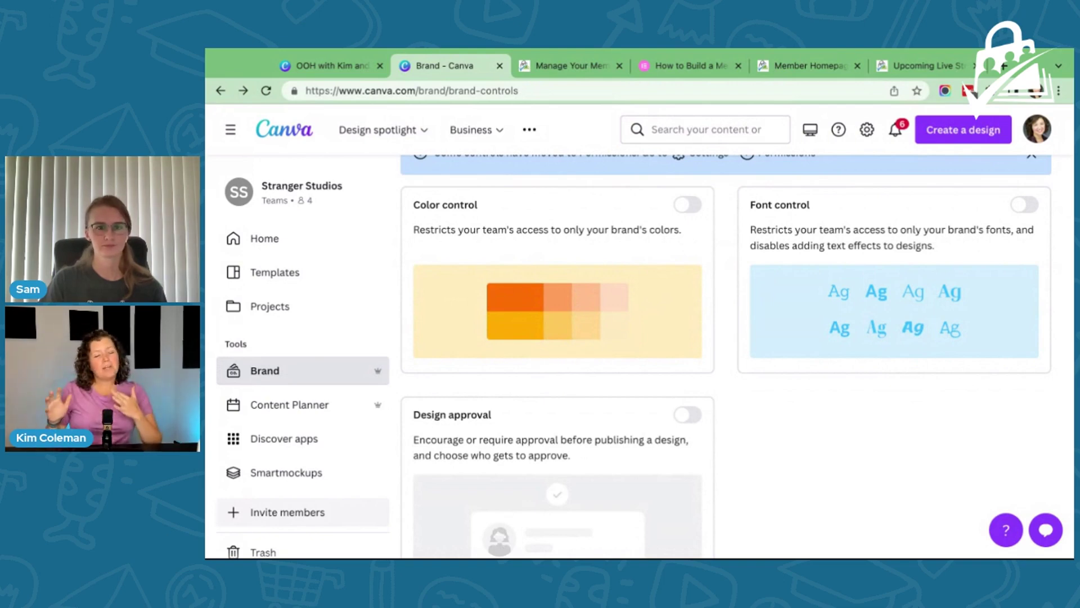
scroll(638, 256, "up", 3)
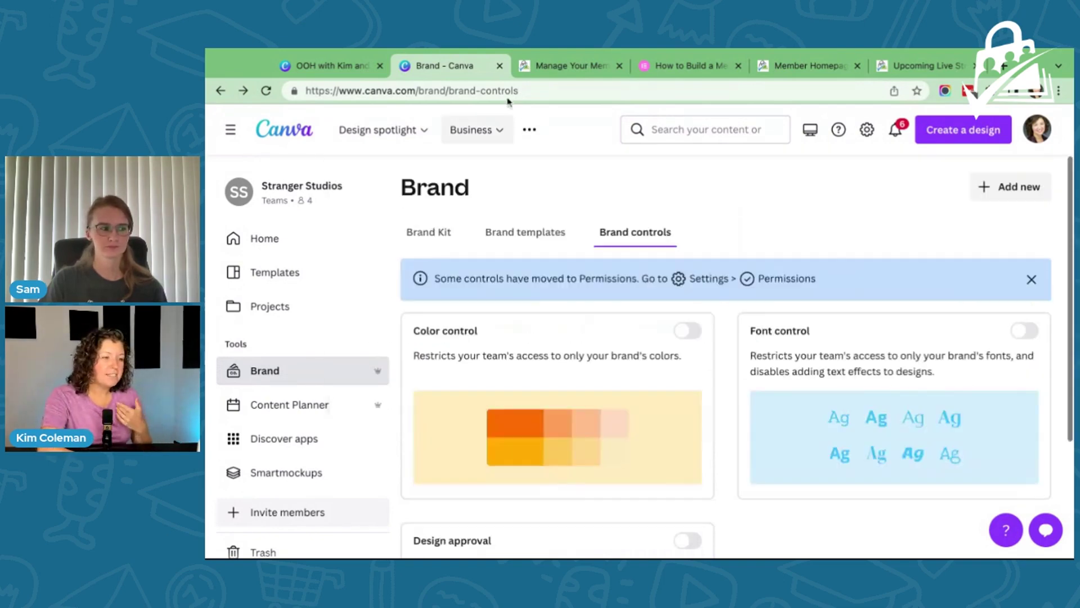
left_click(329, 74)
- From the slide's Projects link, open the bbPress Integration Banner in the Paid Memberships Pro Add On Banners folder
left_click(675, 239)
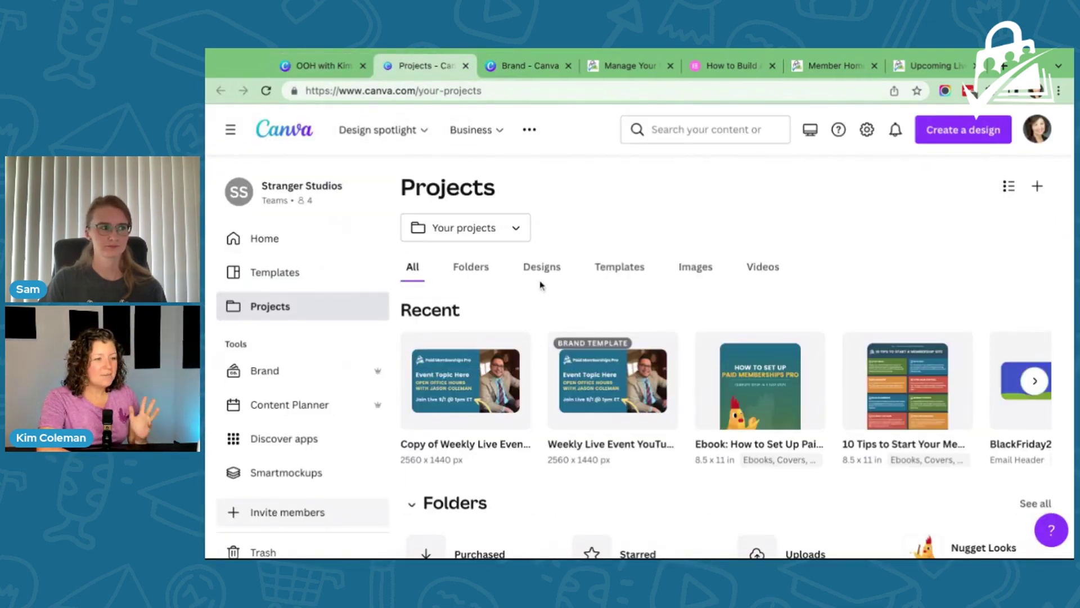
left_click(475, 269)
scroll(628, 243, "down", 1)
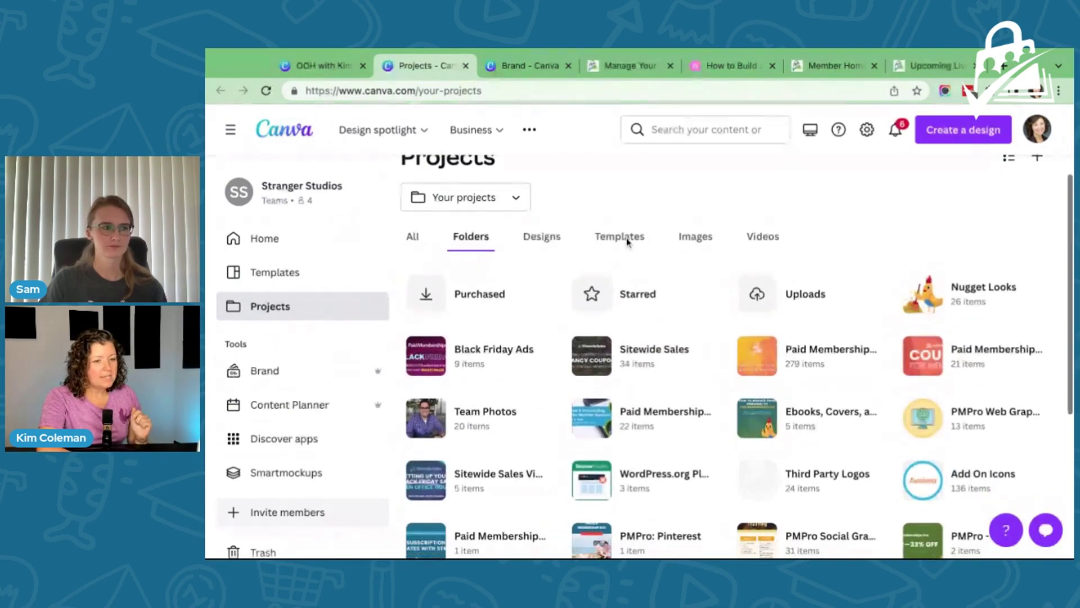
scroll(627, 242, "down", 1)
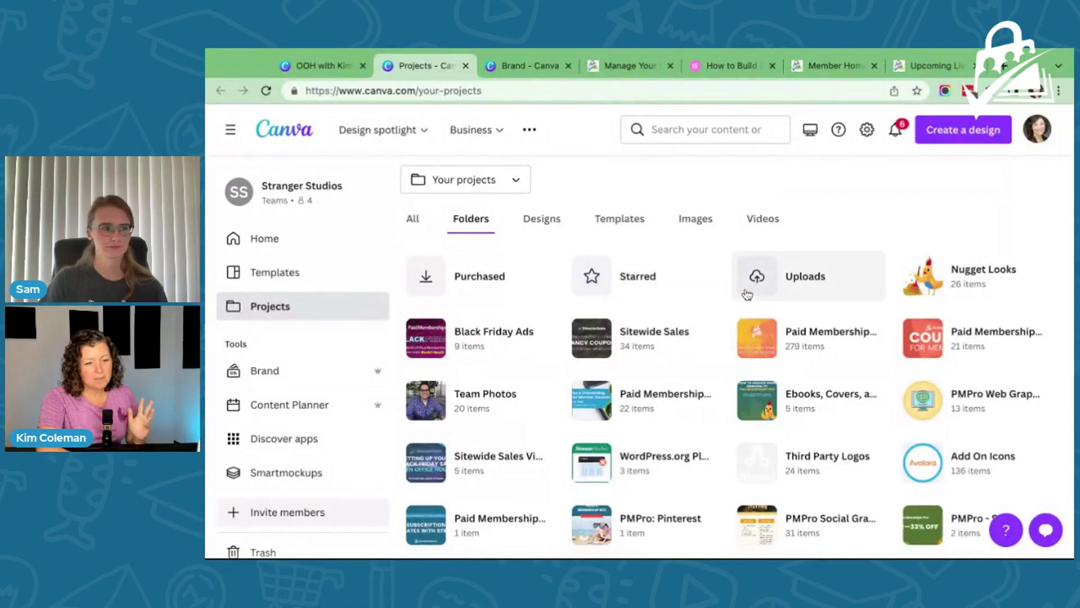
left_click(934, 338)
scroll(683, 258, "down", 3)
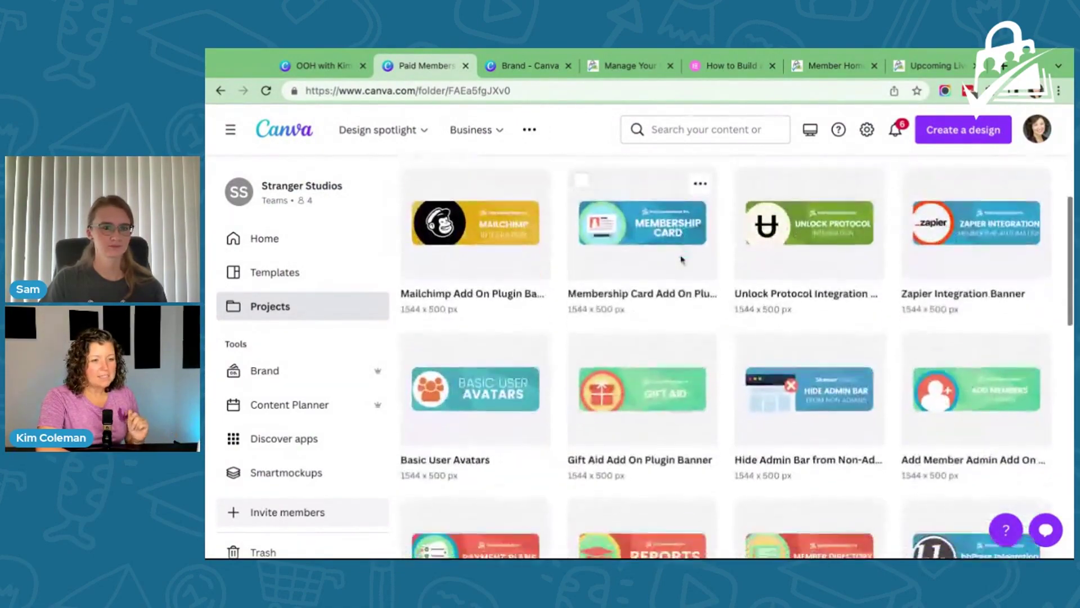
scroll(703, 248, "down", 3)
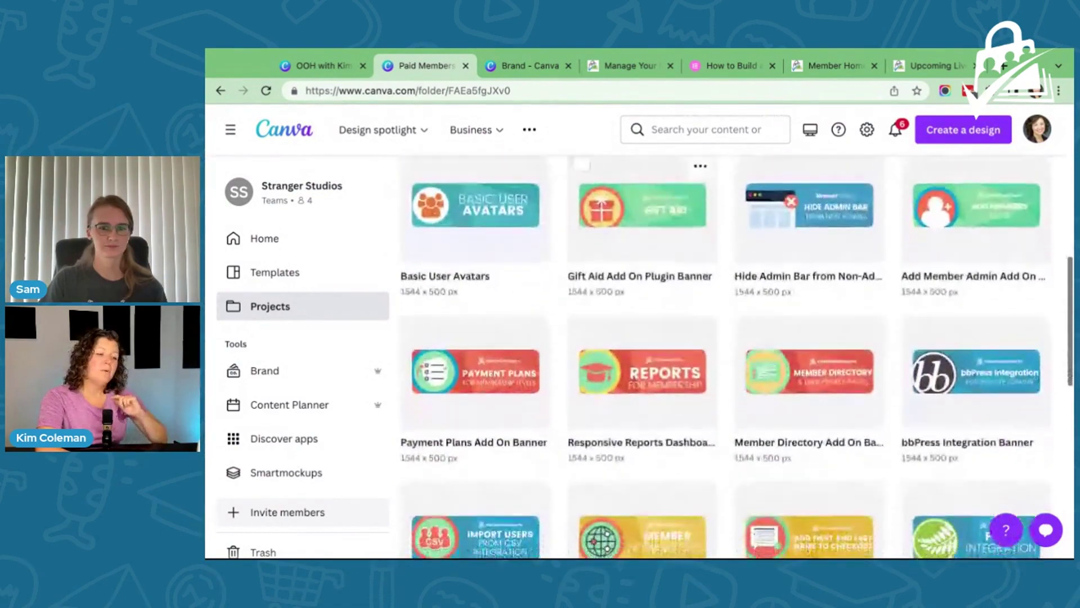
scroll(659, 328, "down", 3)
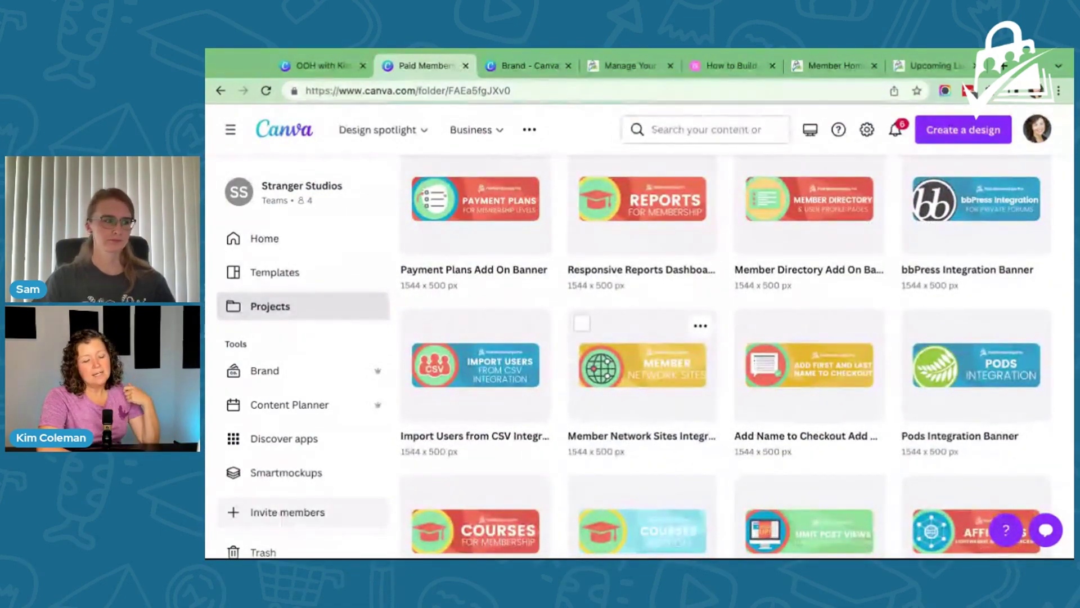
scroll(655, 360, "up", 2)
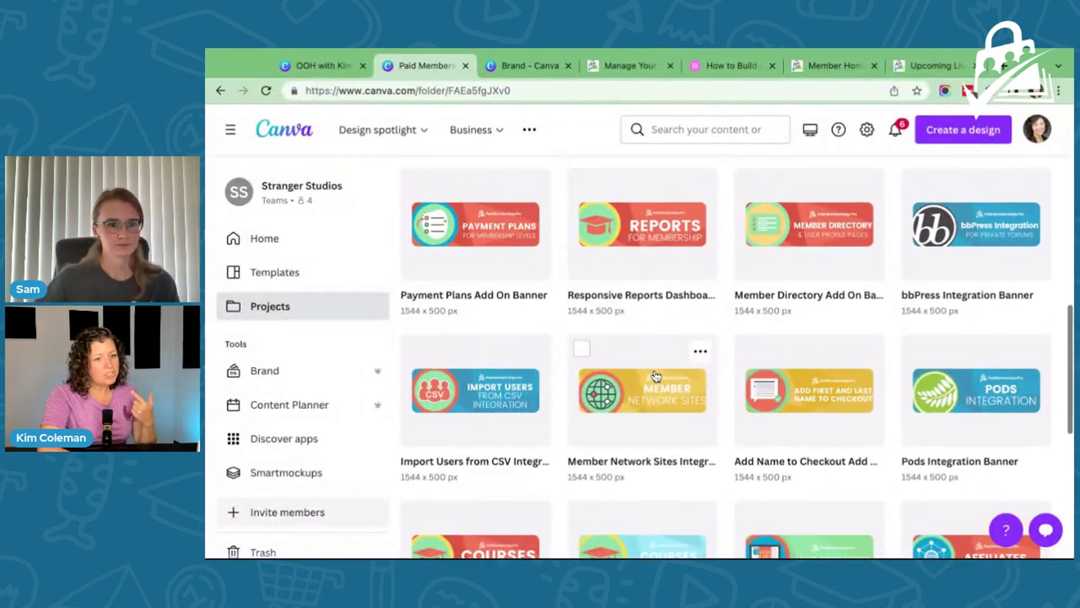
left_click(978, 341)
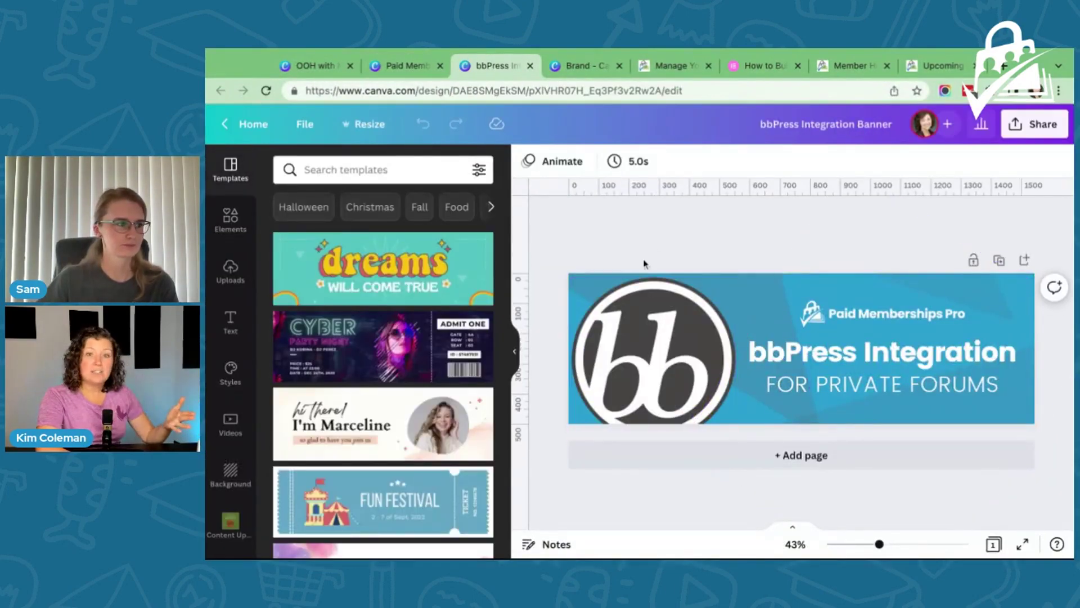
- Back in the Projects folders list, search the page for 'team' to locate Team Photos
left_click(410, 63)
scroll(504, 242, "up", 1)
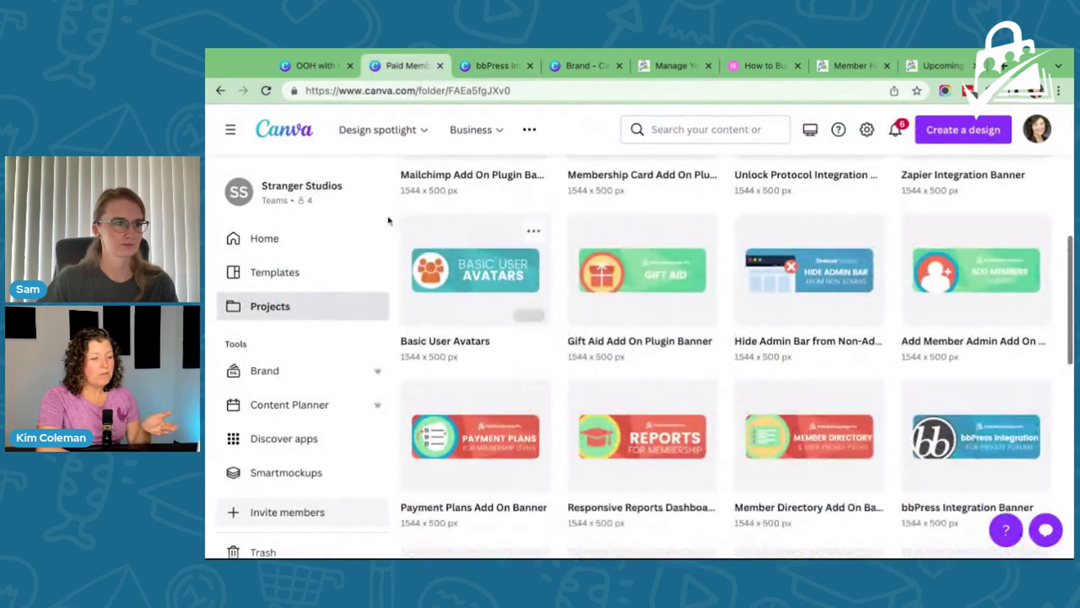
left_click(220, 91)
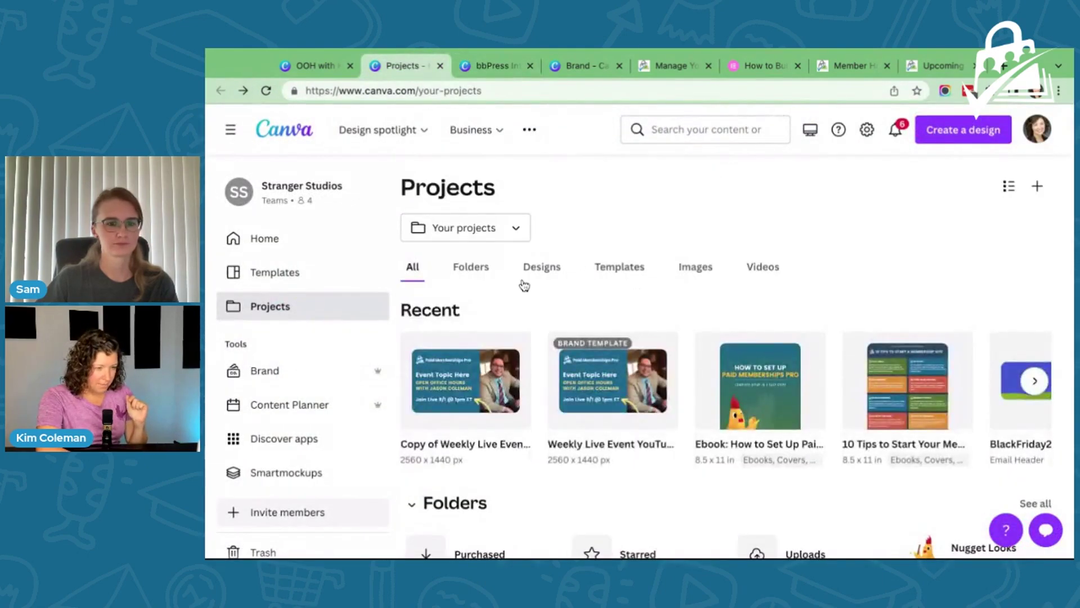
left_click(467, 269)
scroll(738, 296, "down", 3)
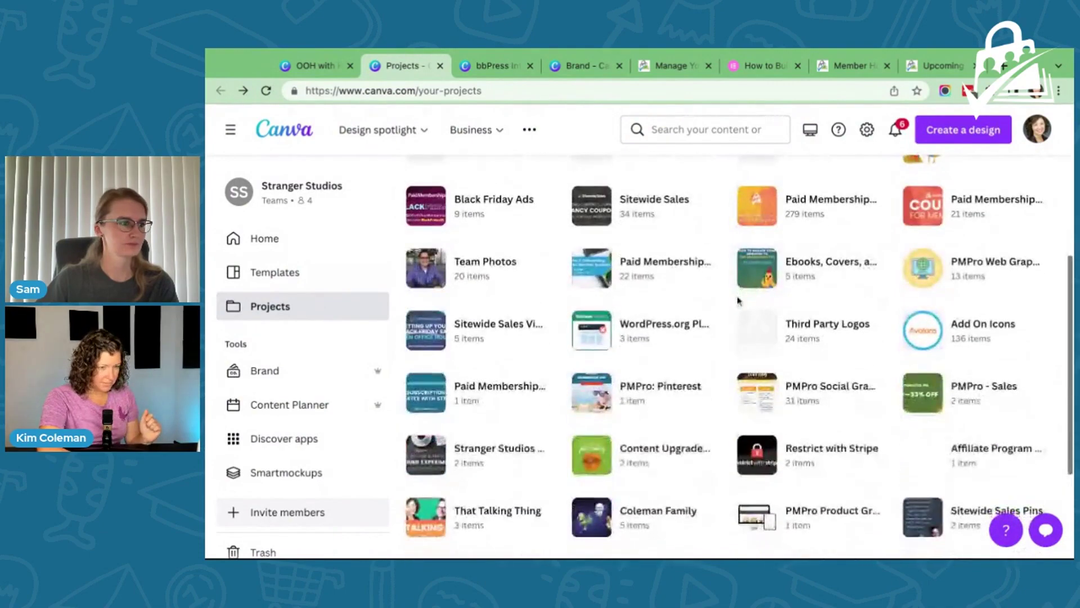
scroll(634, 333, "down", 3)
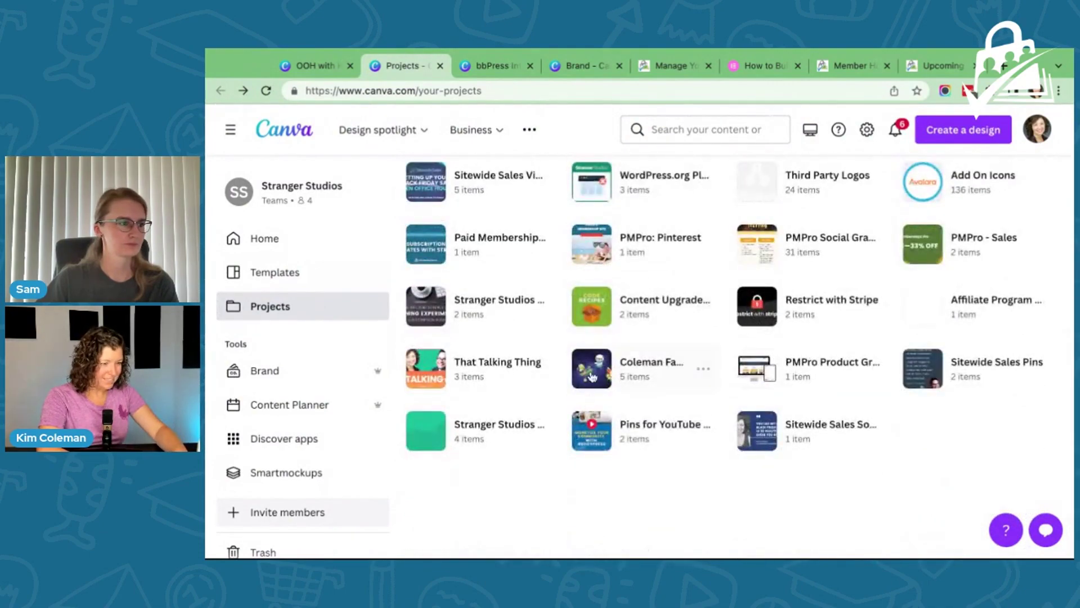
key("ctrl+f")
type("team")
key("Return")
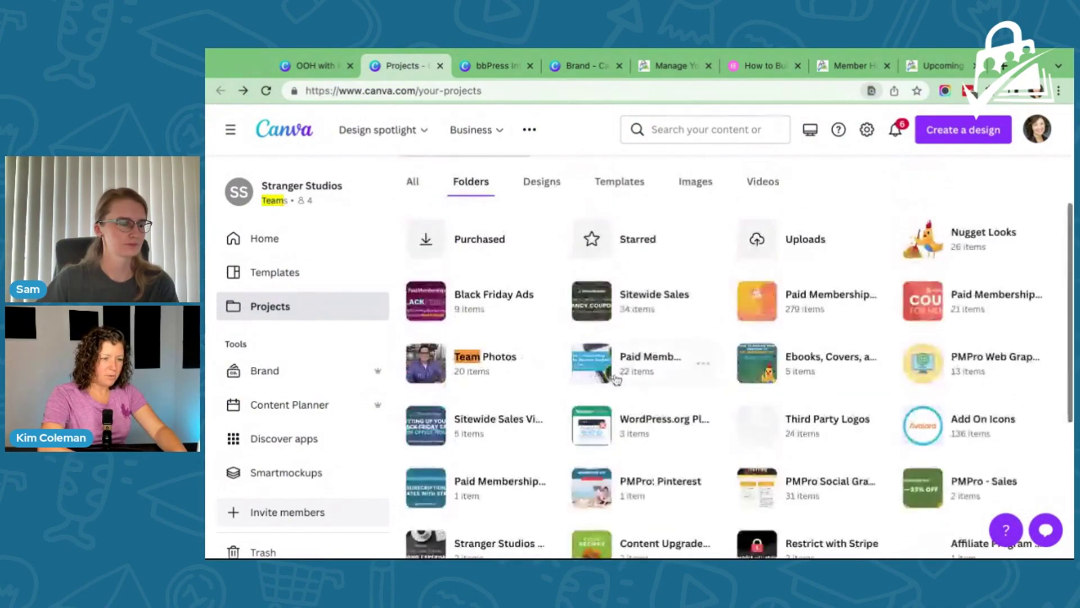
- Open the Team Photos folder and preview a team member photo, then close it unchanged
left_click(485, 361)
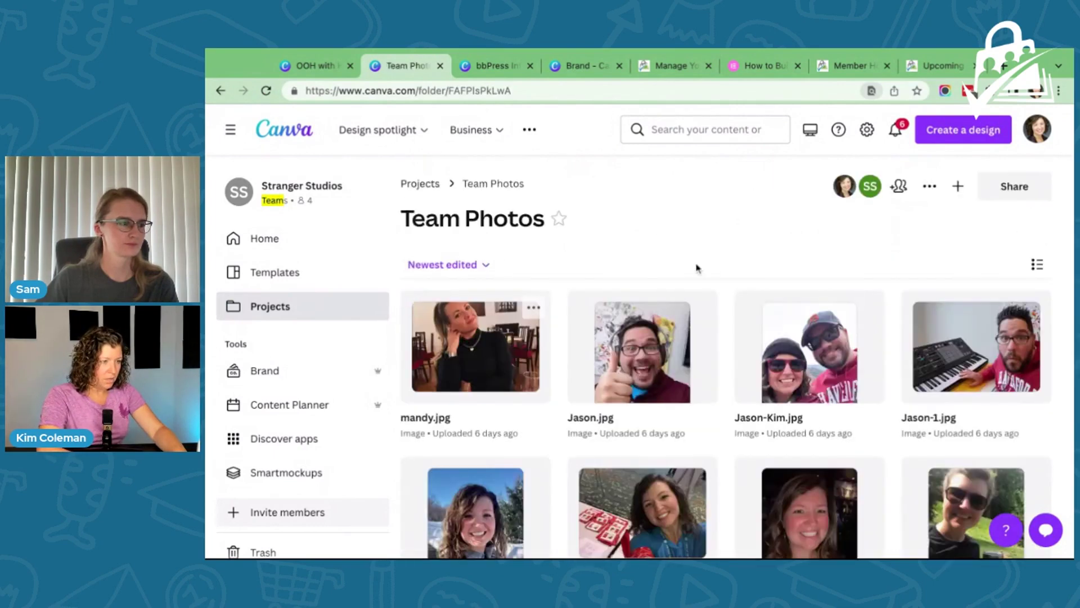
left_click(642, 351)
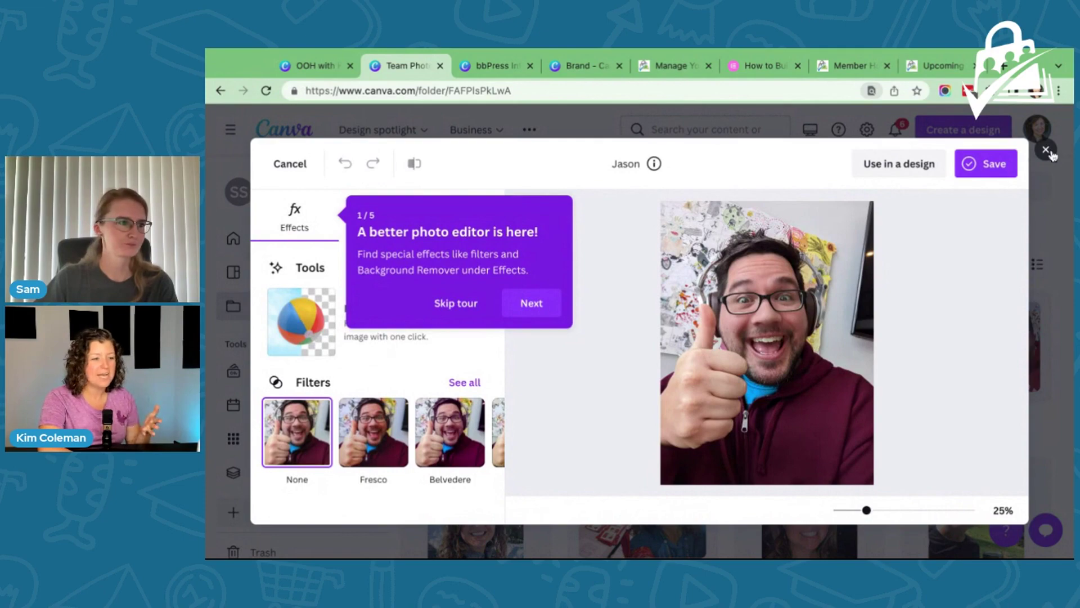
left_click(1049, 153)
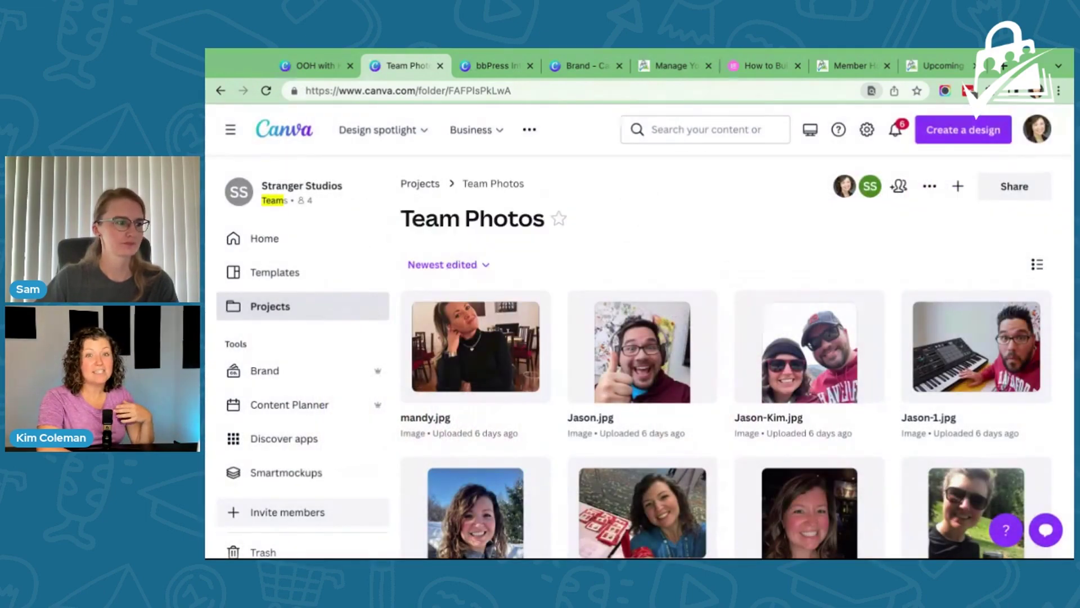
- Scroll through all the images in the Team Photos folder
scroll(641, 338, "down", 3)
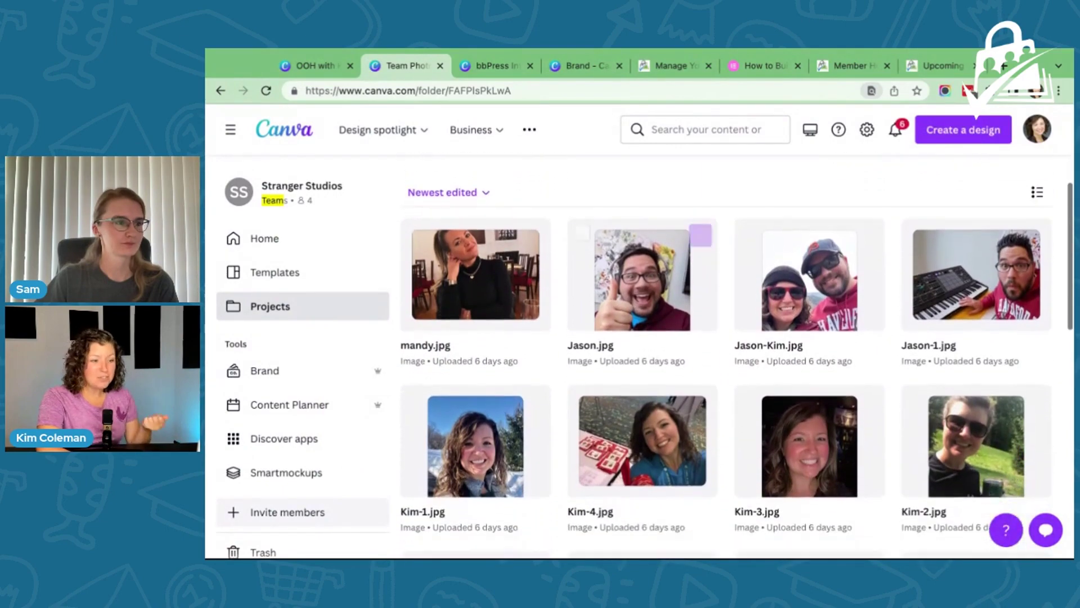
scroll(642, 337, "down", 8)
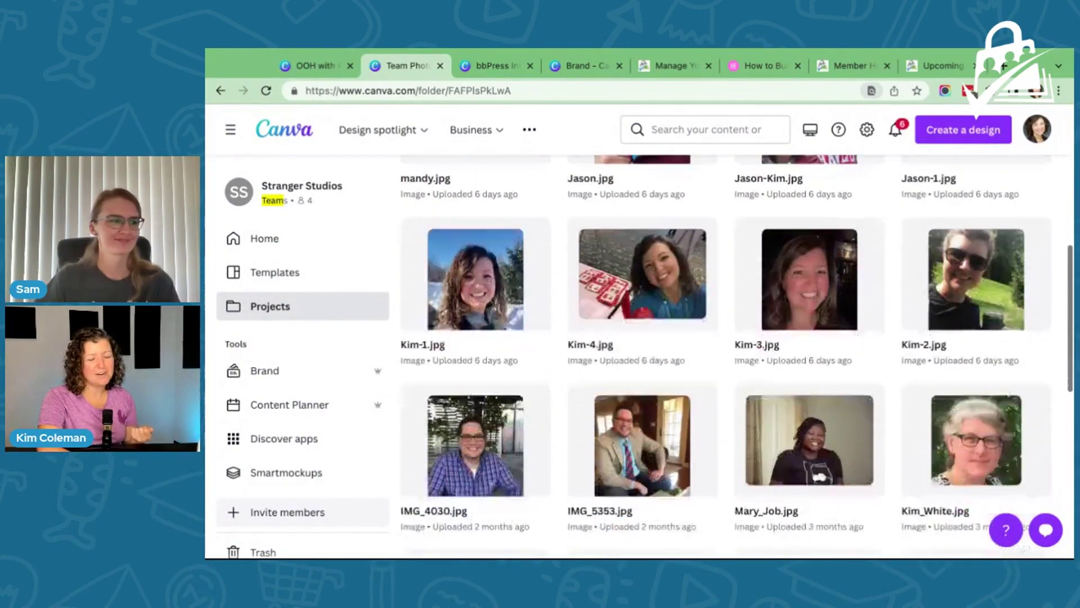
scroll(647, 242, "down", 2)
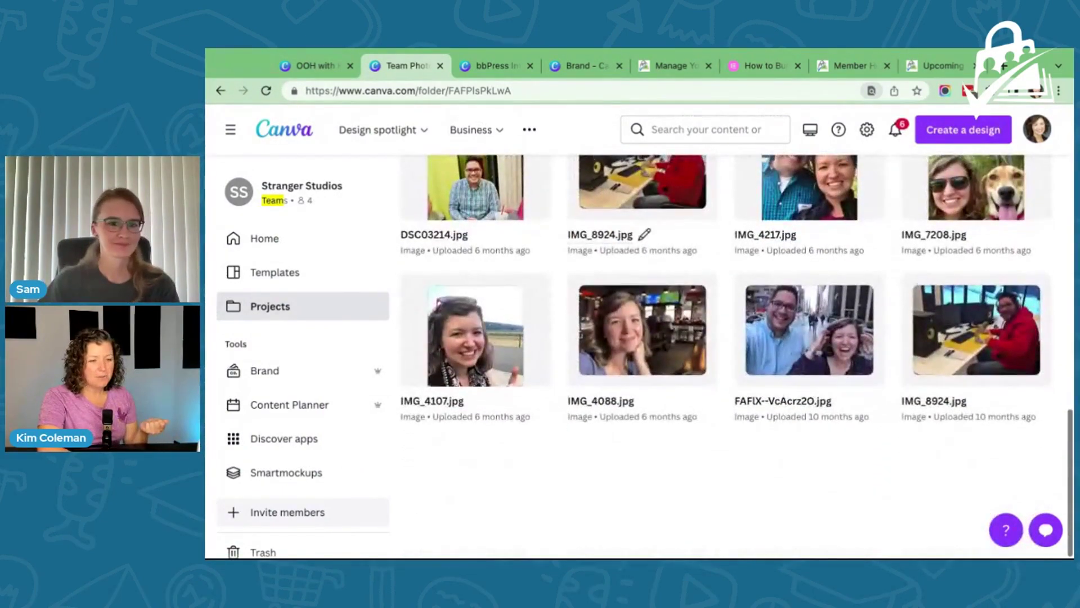
scroll(647, 242, "up", 3)
scroll(607, 189, "up", 6)
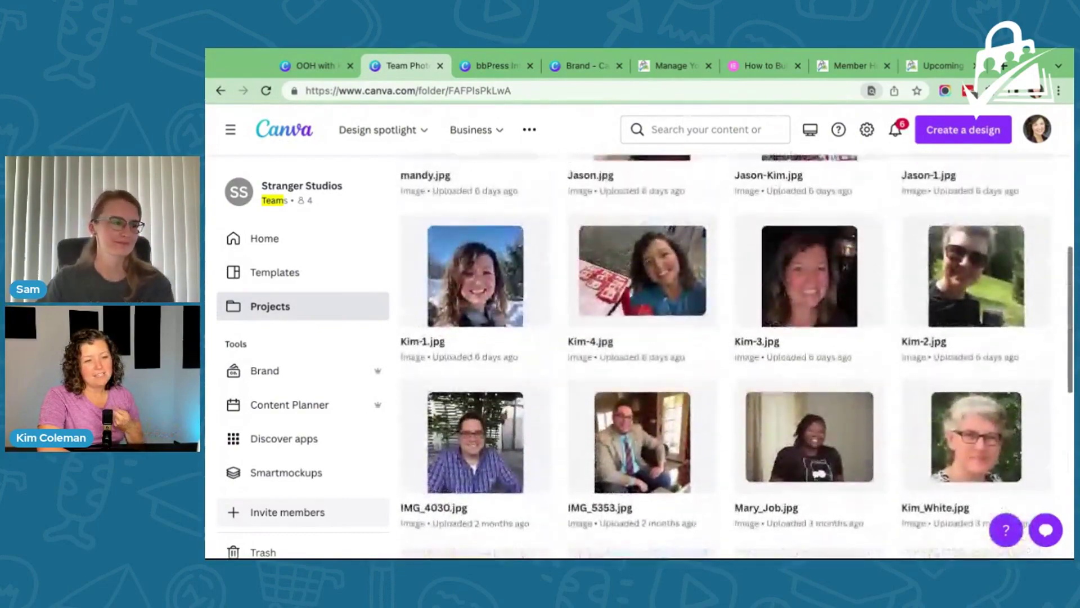
scroll(608, 189, "up", 4)
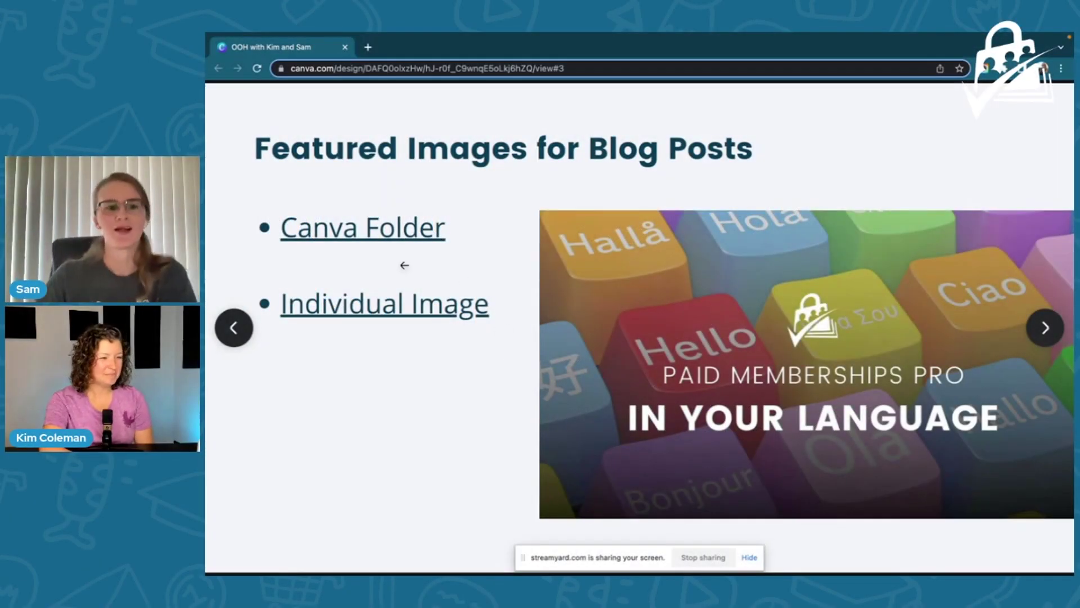
- Open the Paid Memberships Pro Blogs folder from the slide's Canva Folder link and browse its designs
left_click(361, 234)
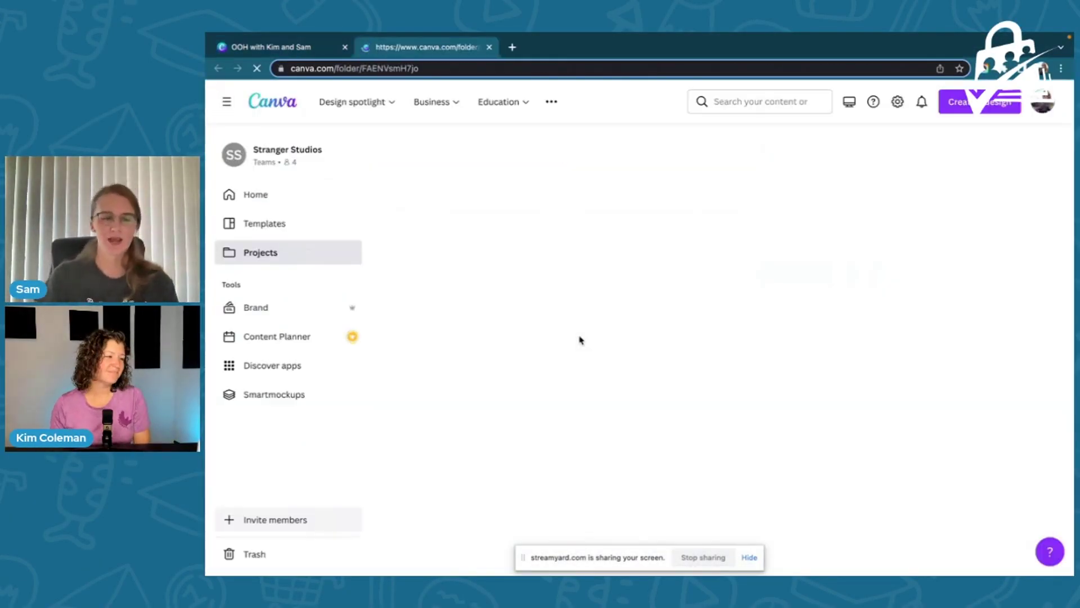
scroll(537, 397, "down", 1)
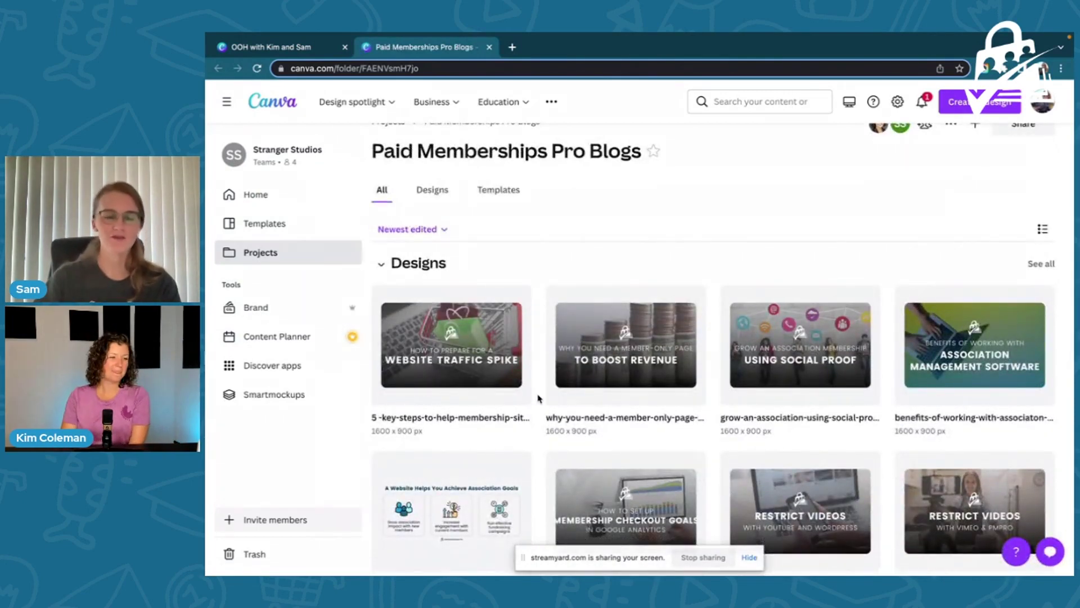
scroll(538, 398, "down", 5)
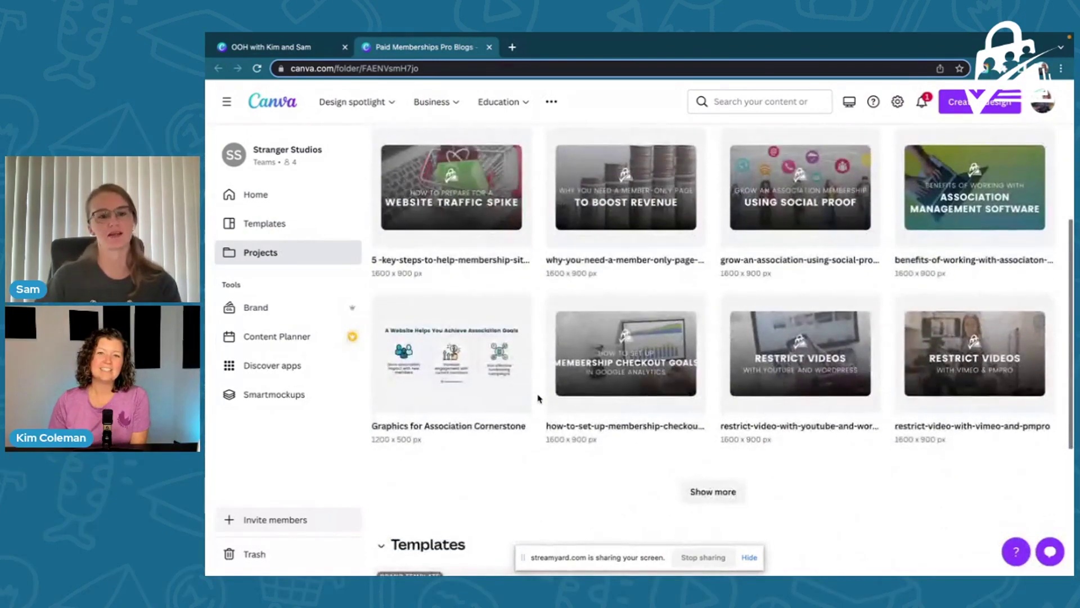
scroll(537, 397, "down", 1)
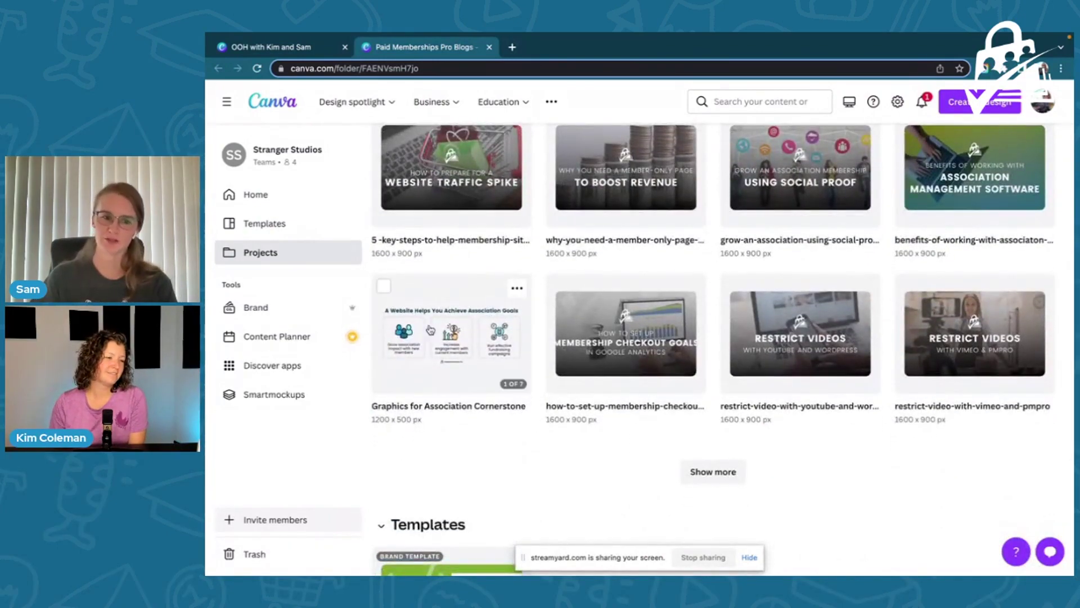
- Preview the Graphics for Association Cornerstone design, close it, and scroll back to the top
left_click(440, 345)
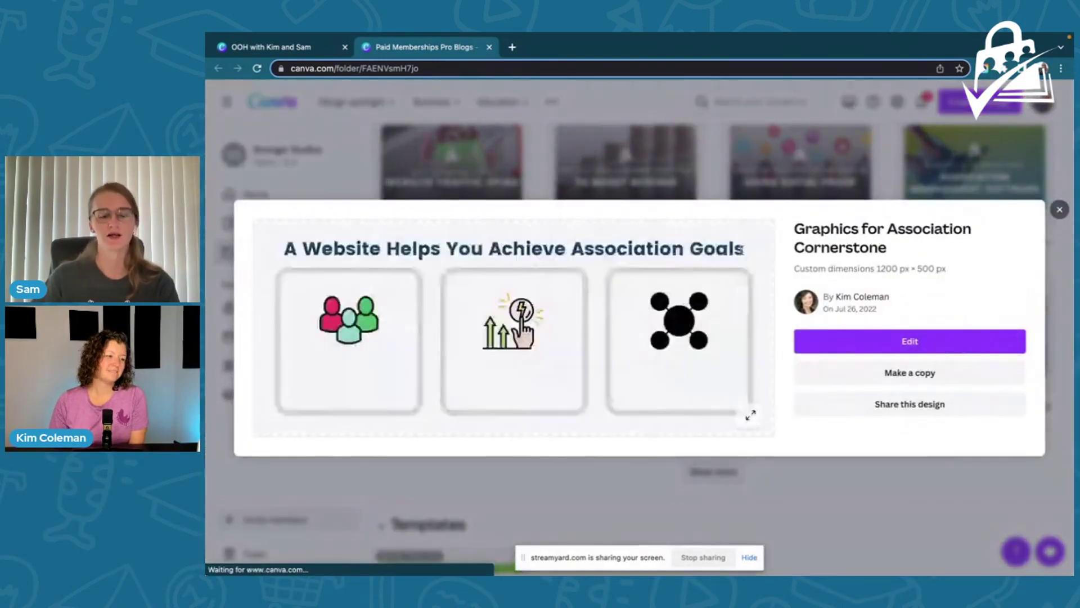
left_click(1060, 209)
scroll(711, 406, "up", 1)
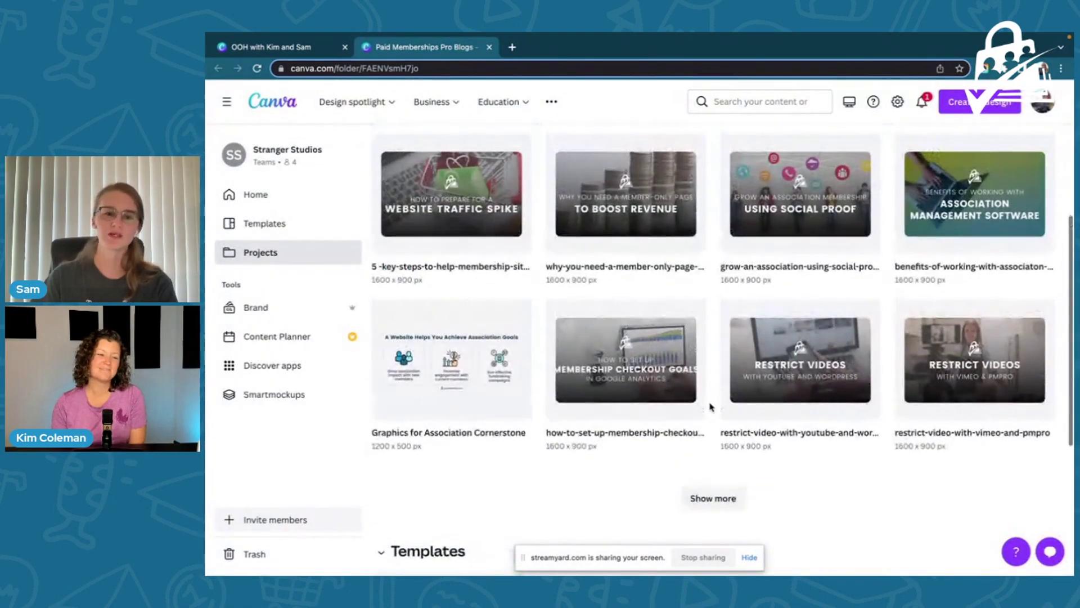
scroll(710, 406, "up", 2)
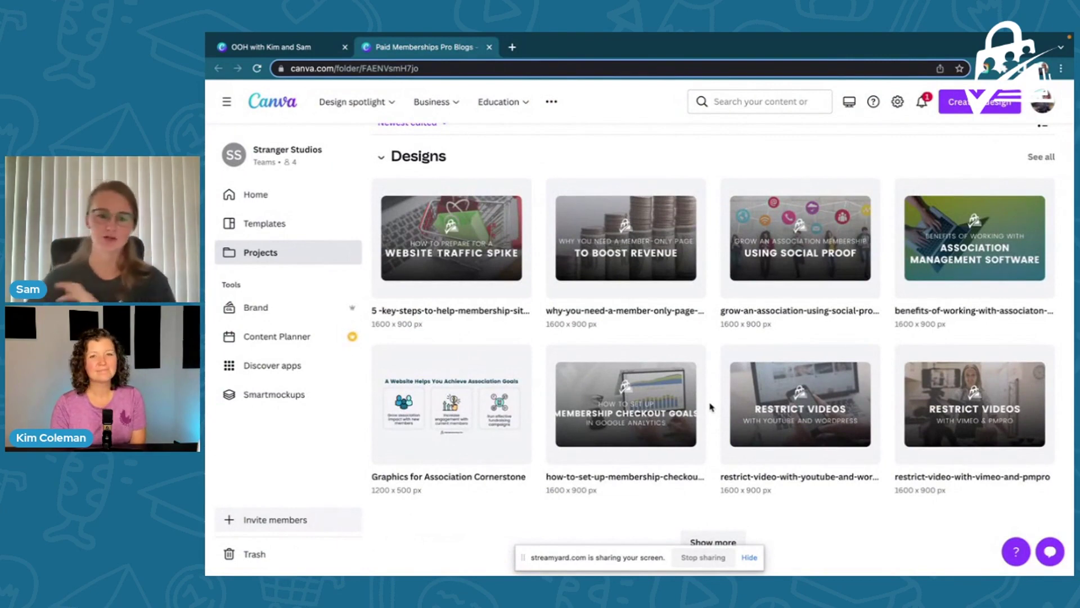
scroll(711, 406, "up", 2)
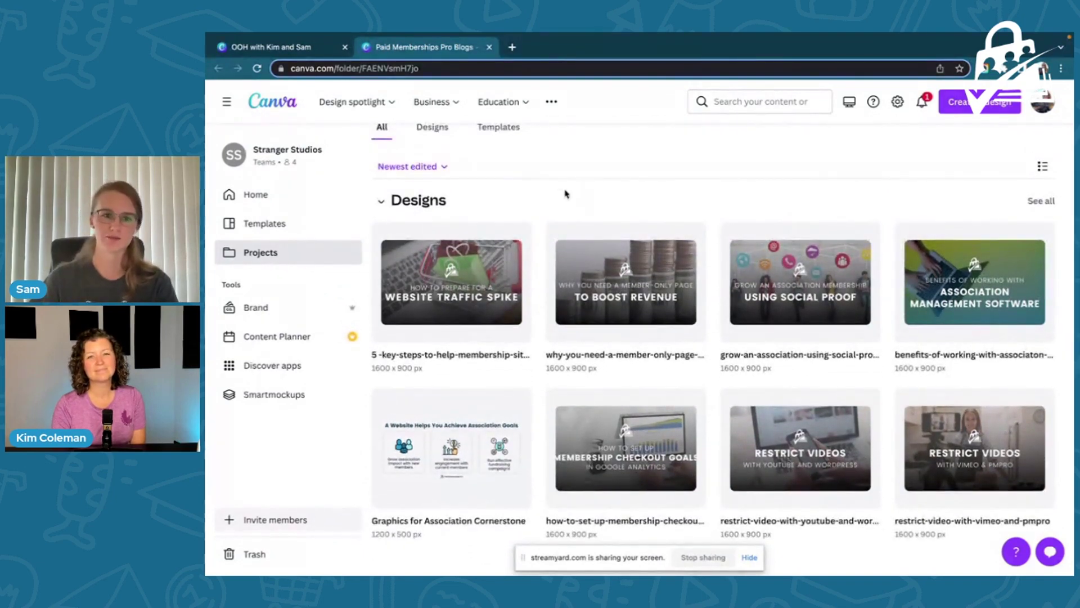
scroll(523, 217, "up", 2)
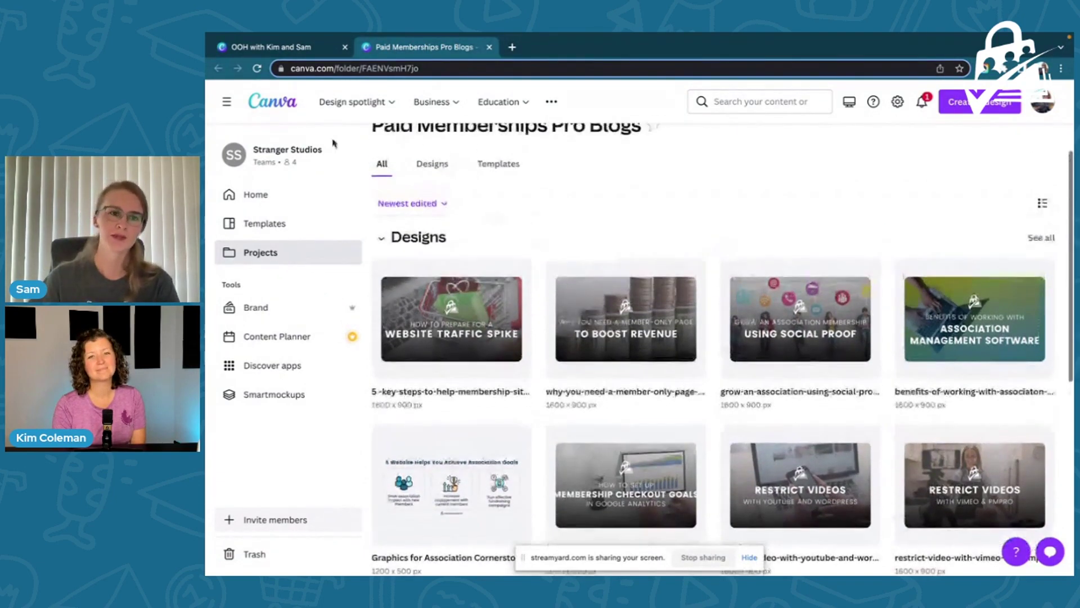
- Open the pmpro-in-your-language blog image, then make an editable copy of the Two Lines template
left_click(302, 47)
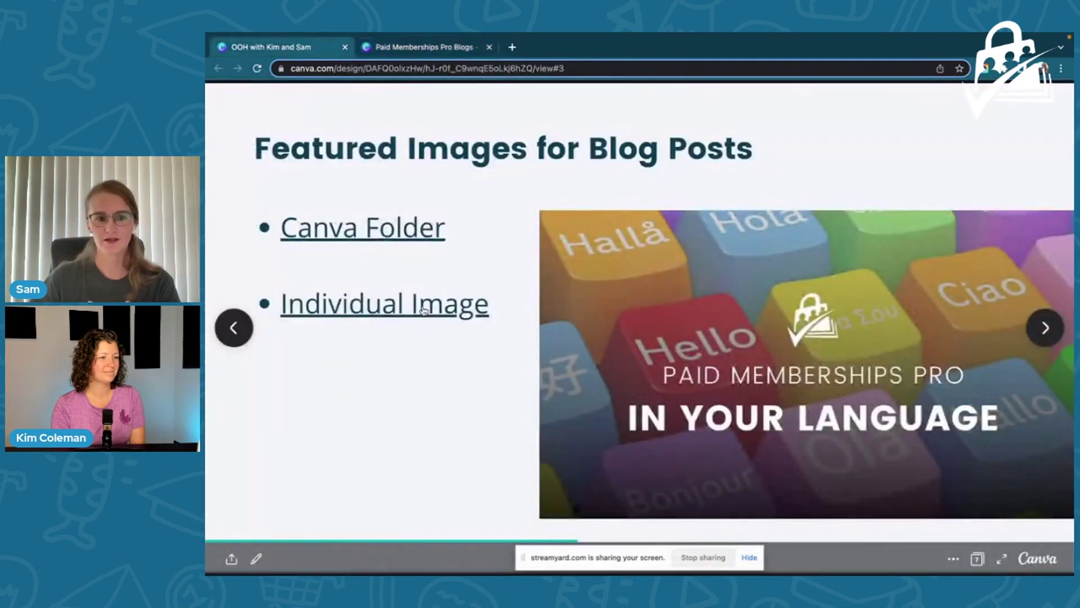
left_click(425, 308)
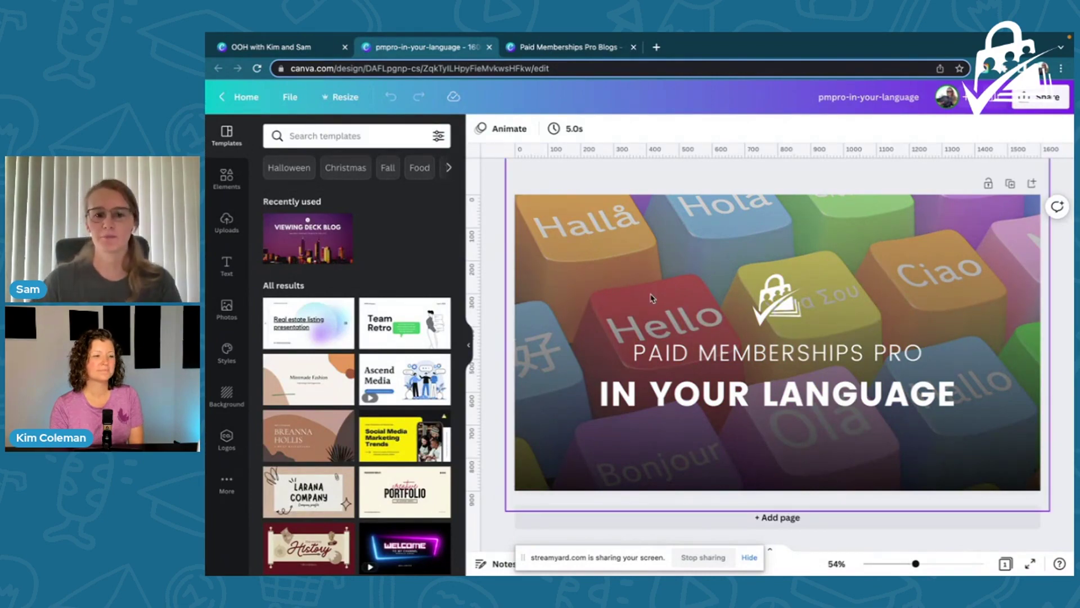
key("ctrl+Tab")
left_click(632, 340)
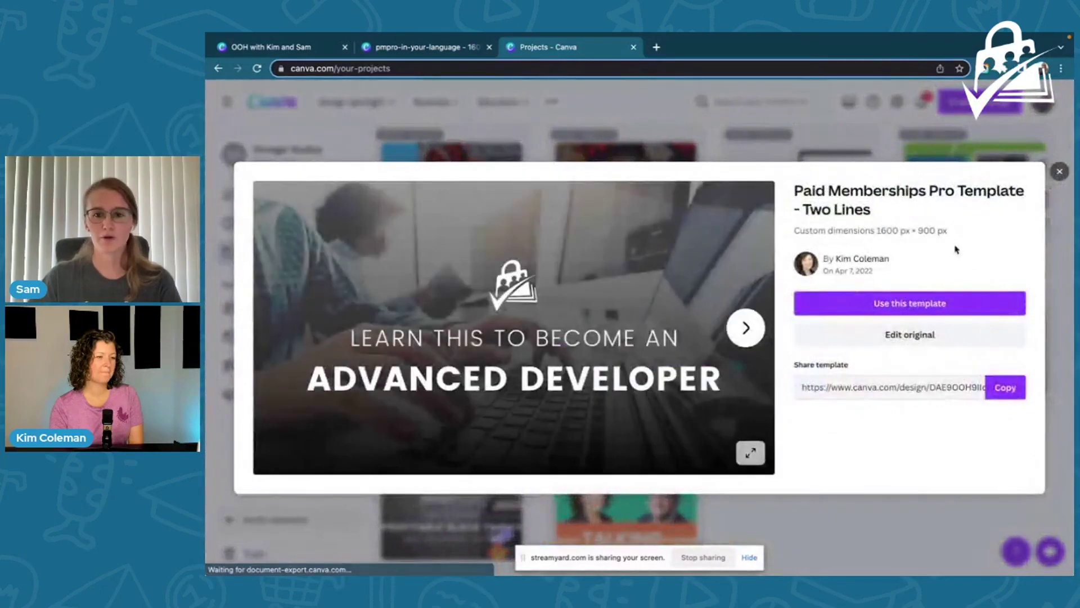
left_click(881, 309)
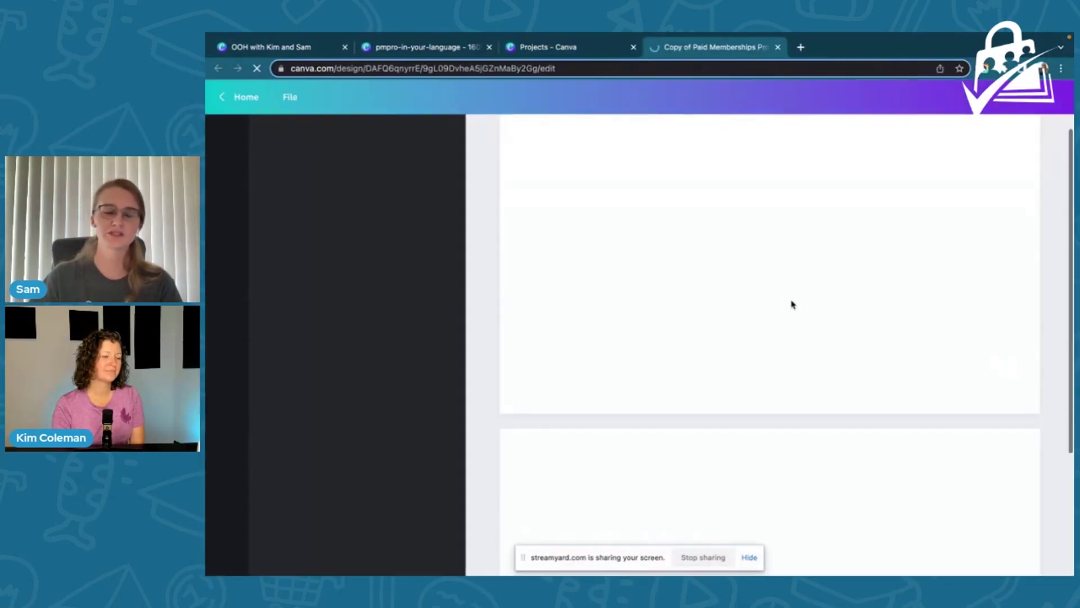
- Delete Page 2 of the copied Two Lines design
scroll(675, 321, "down", 1)
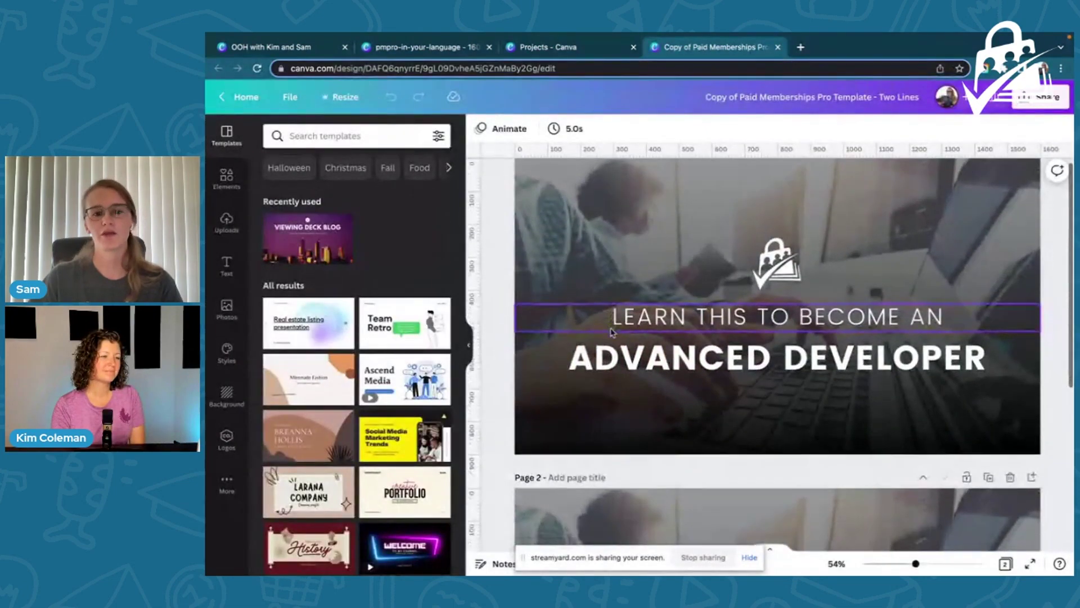
scroll(682, 316, "down", 5)
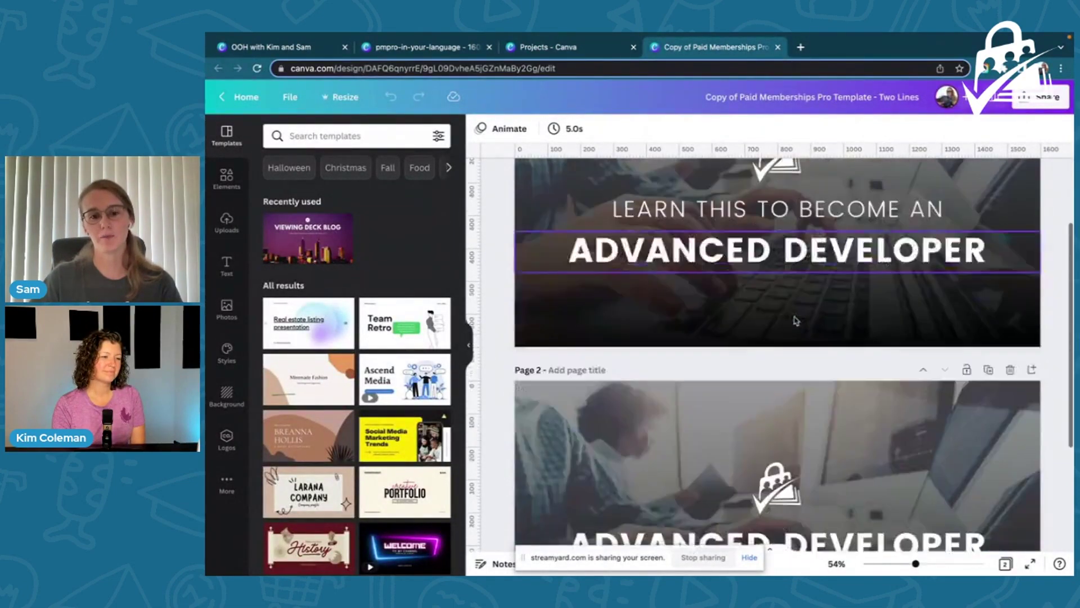
scroll(939, 360, "down", 1)
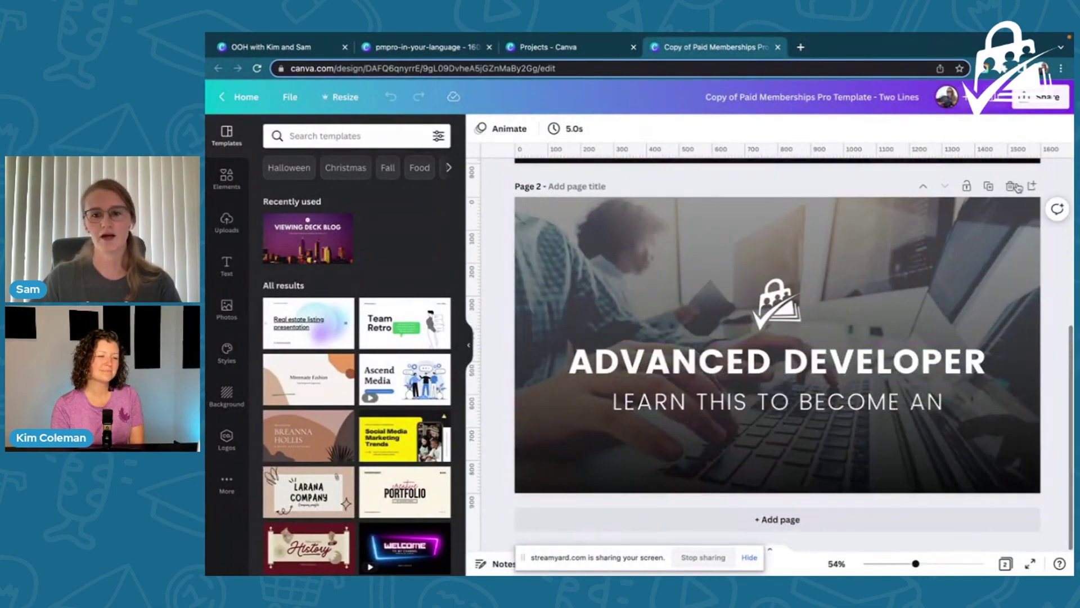
left_click(1011, 187)
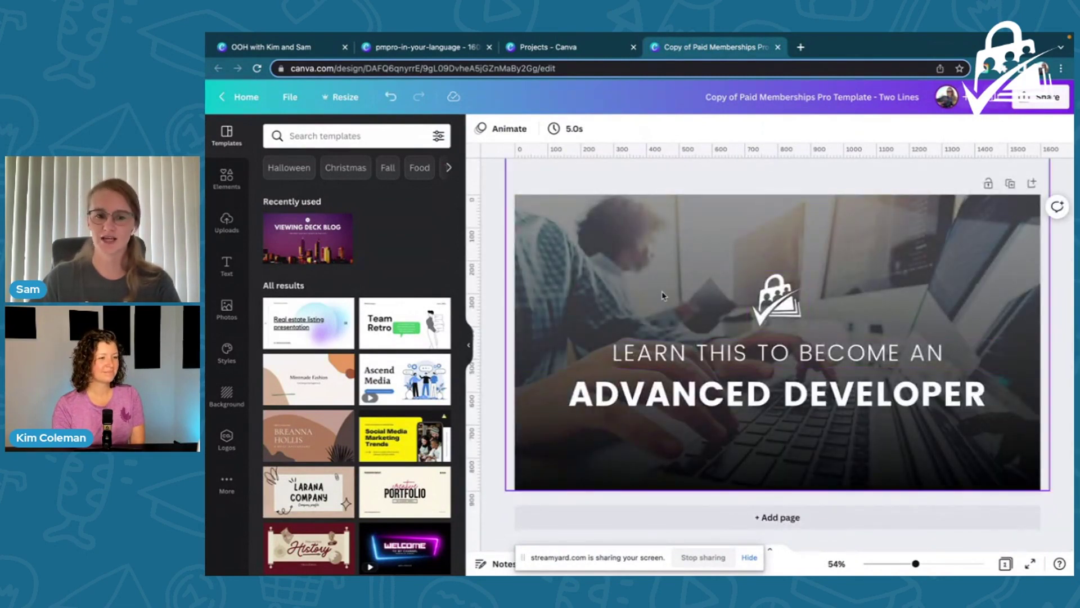
- Delete the laptop-users background photo from the page
left_click(683, 292)
left_click_drag(683, 292, 717, 287)
left_click(569, 291)
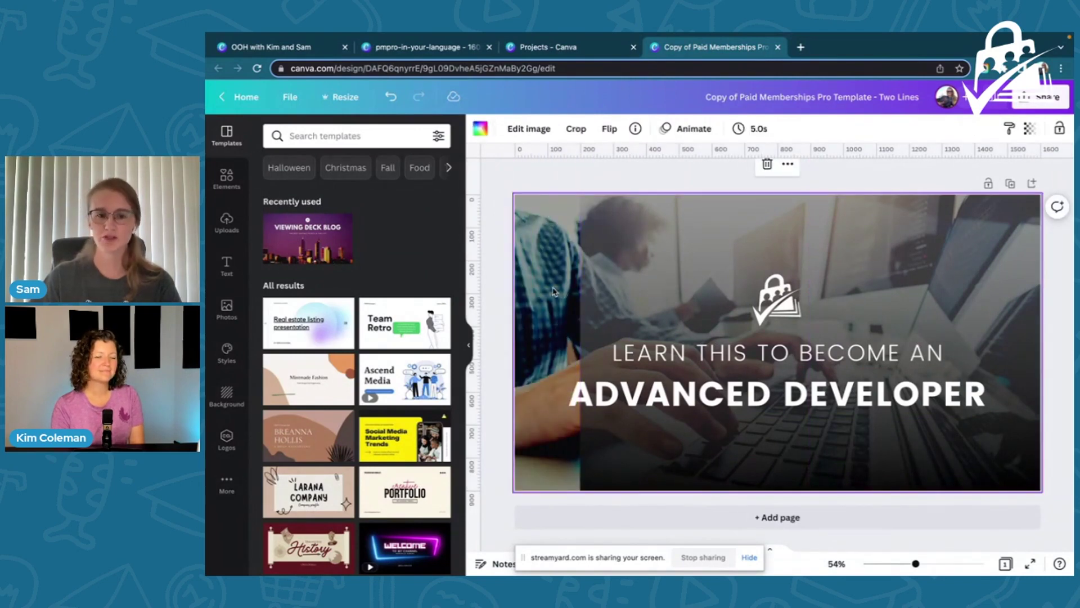
key("Delete")
- Add the recently used coin-stack photo, enlarge it to cover the page, and send it behind the headline and logo
left_click(227, 179)
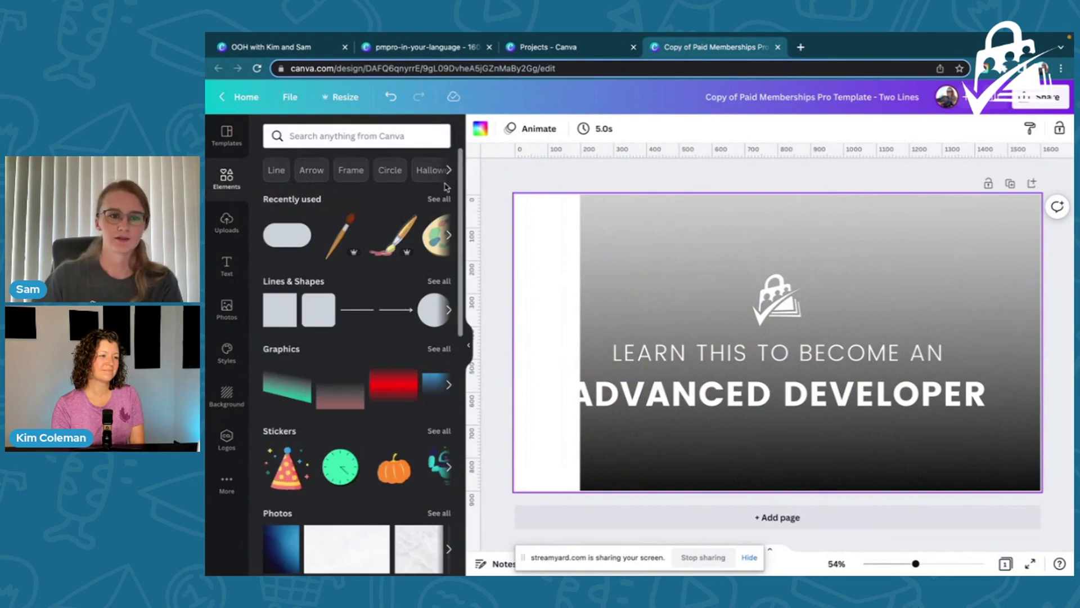
left_click(442, 202)
scroll(443, 201, "down", 2)
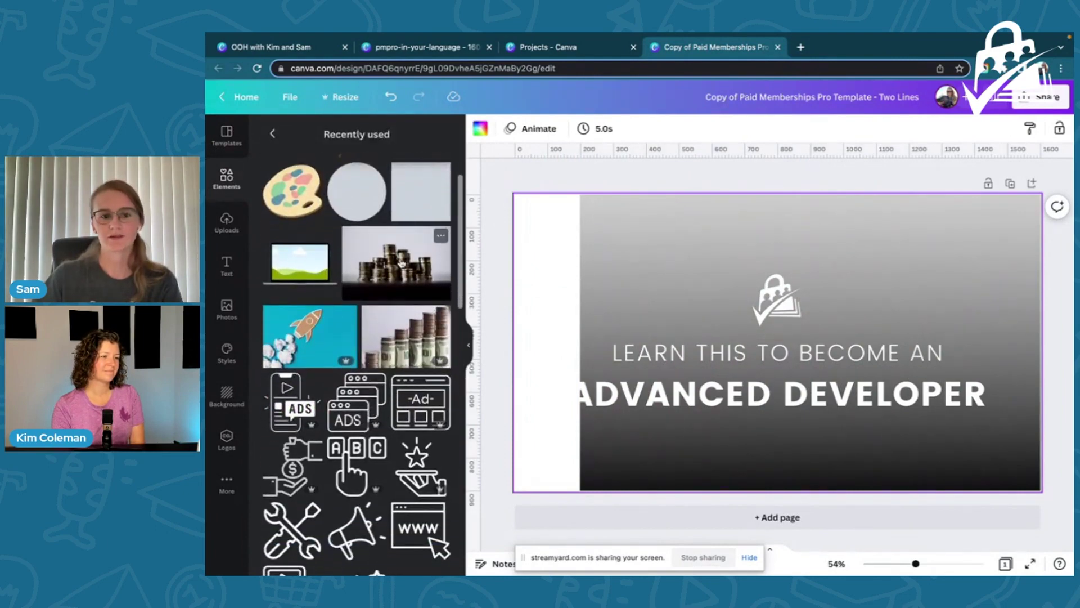
left_click(402, 264)
left_click_drag(604, 224, 515, 163)
left_click(945, 128)
left_click(907, 187)
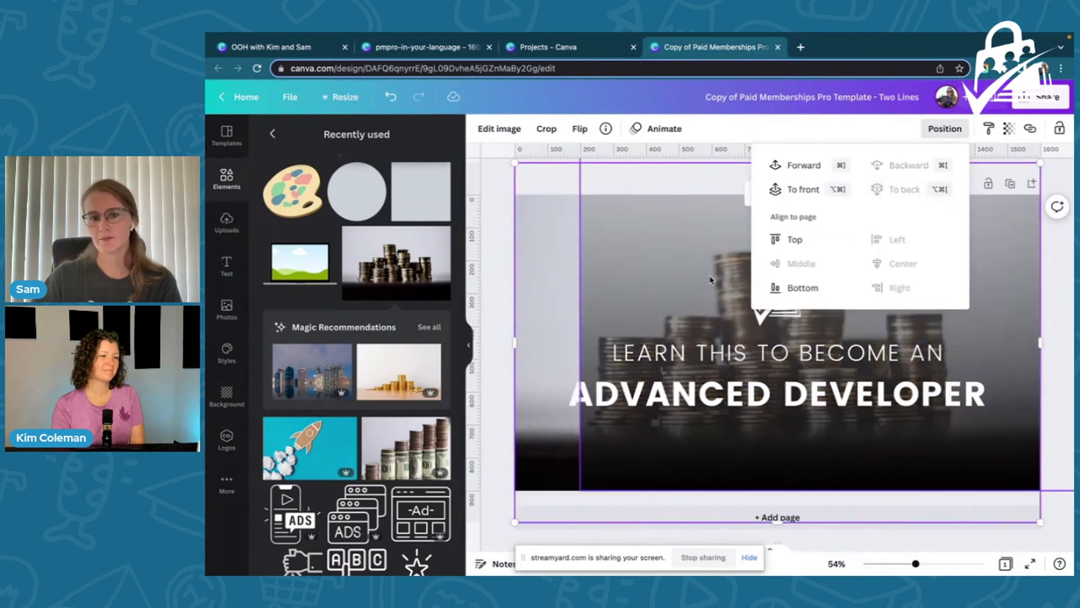
left_click(654, 281)
left_click_drag(655, 282, 628, 285)
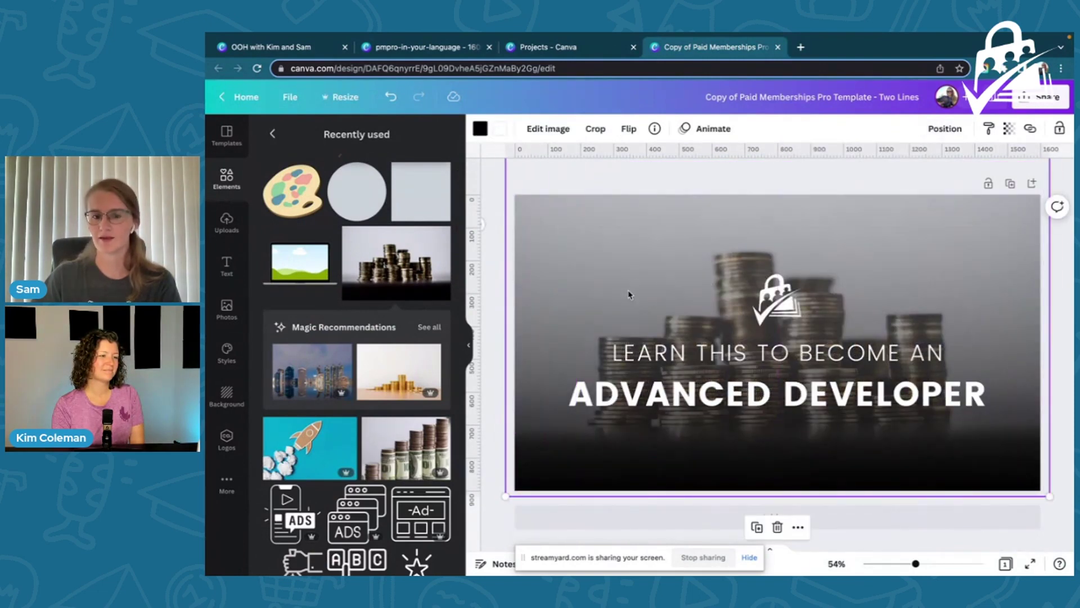
left_click(495, 387)
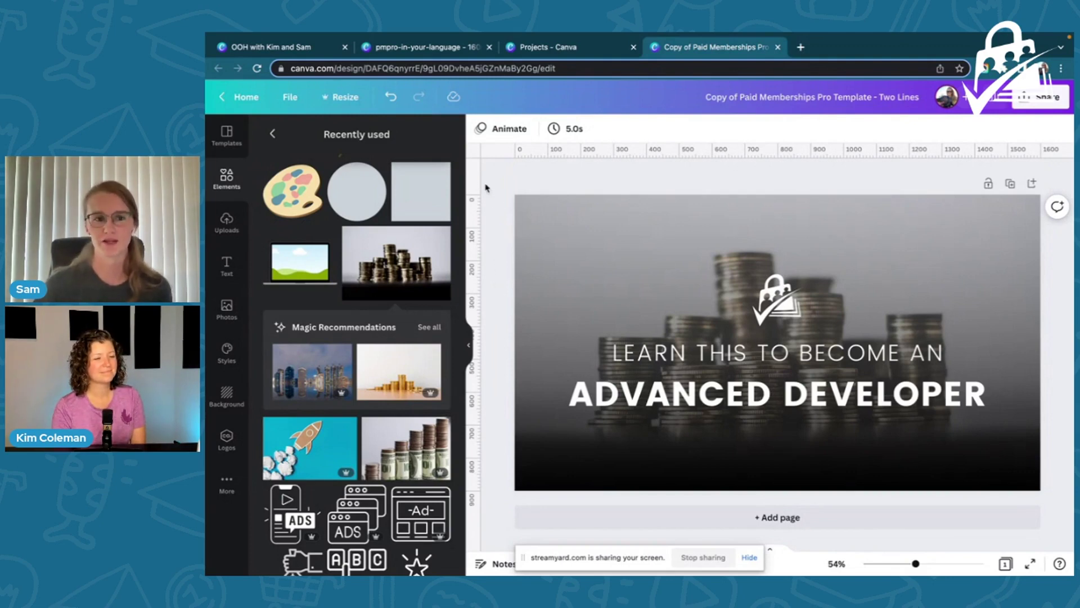
- Go to the Social Media Graphics slide and open its Nugget Looks folder link
left_click(303, 49)
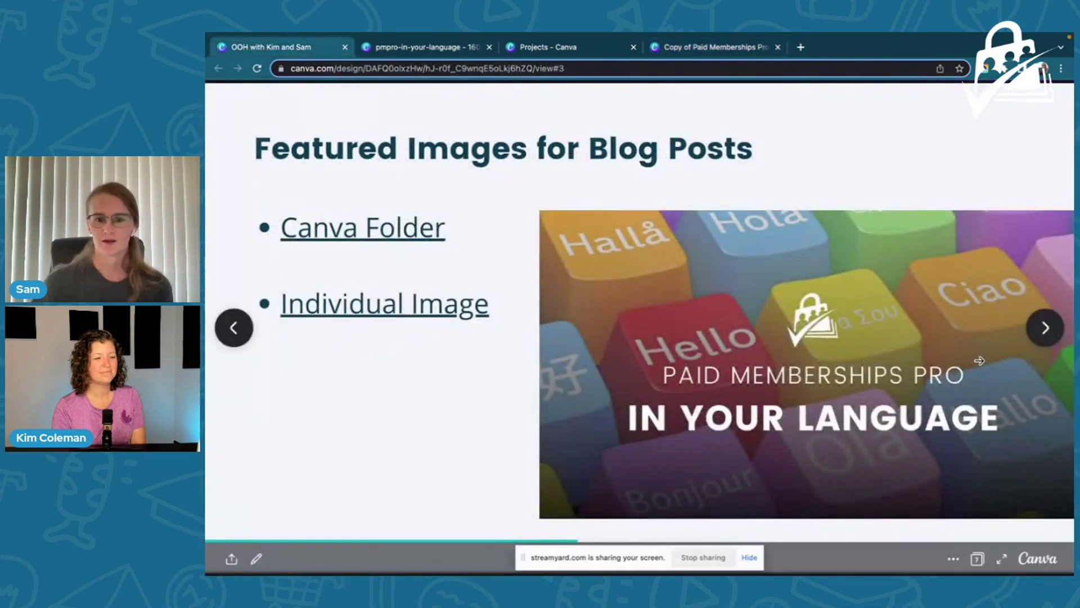
left_click(1051, 328)
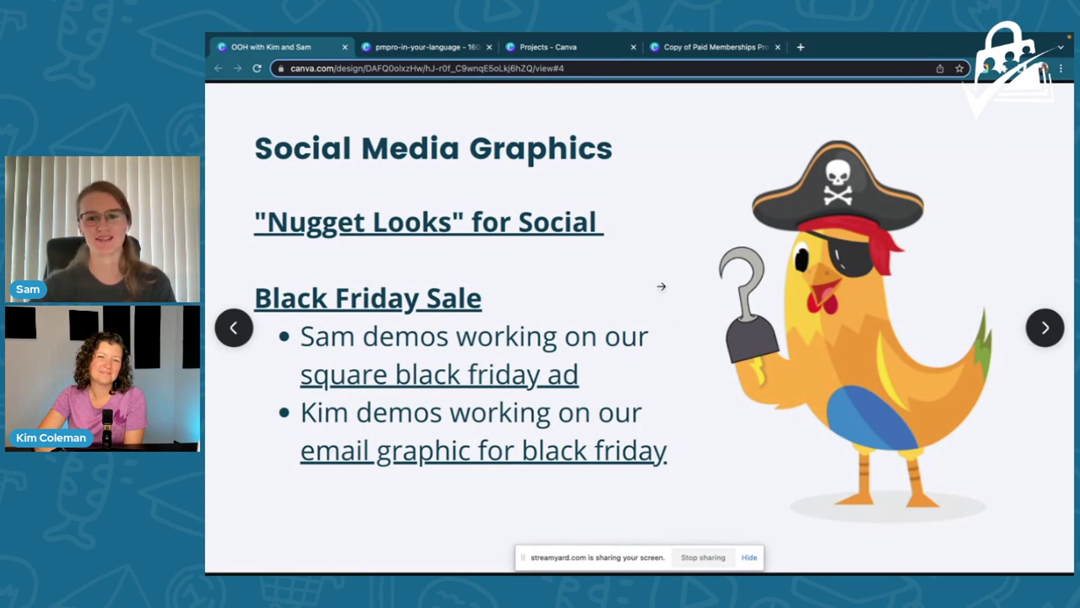
left_click(460, 225)
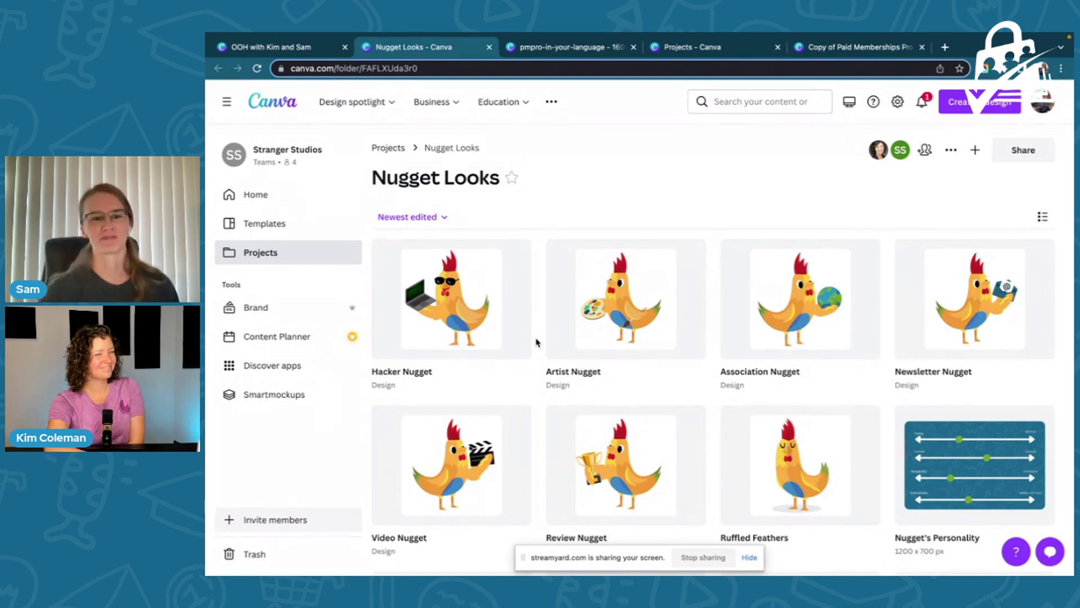
scroll(536, 342, "down", 1)
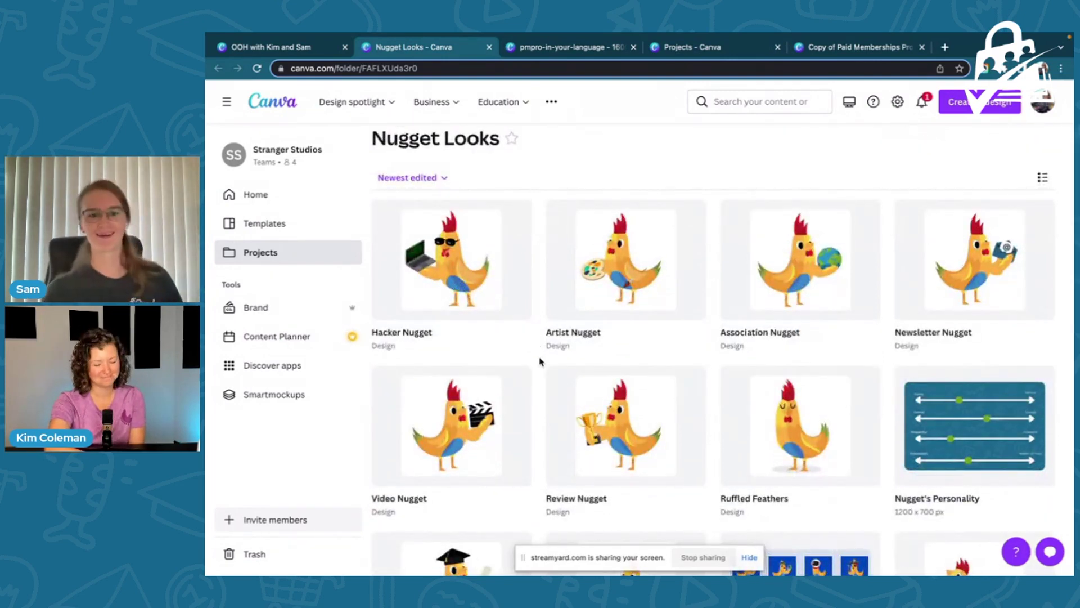
scroll(537, 360, "down", 3)
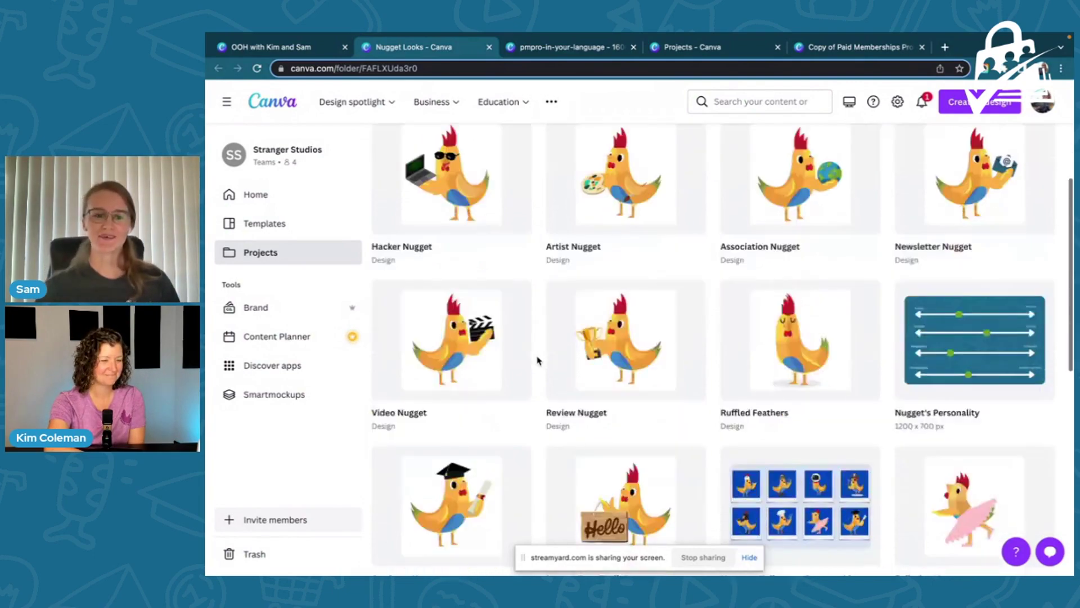
scroll(537, 360, "down", 6)
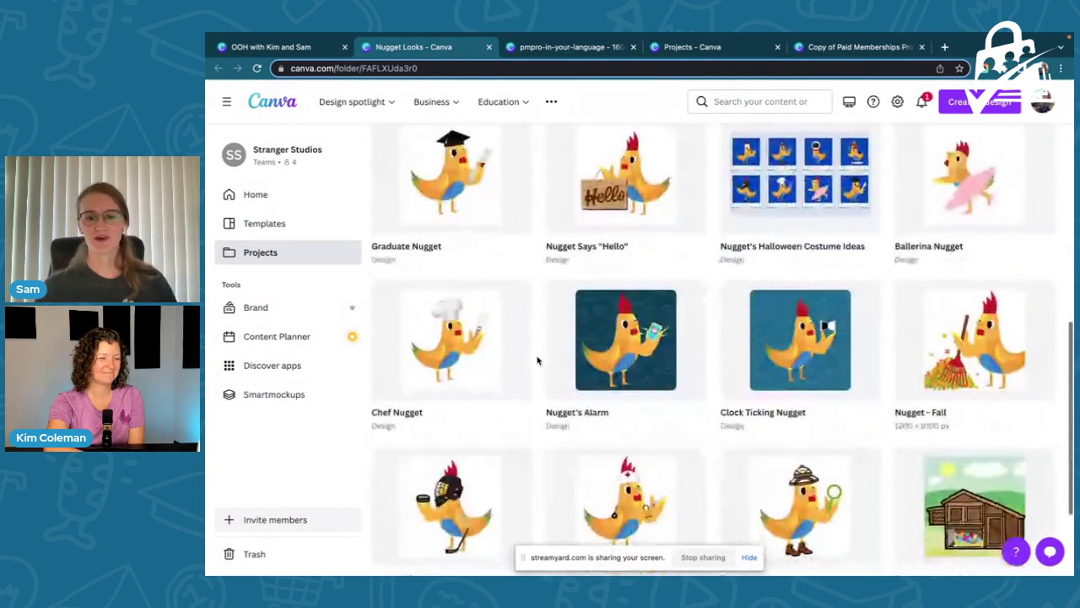
scroll(537, 360, "down", 4)
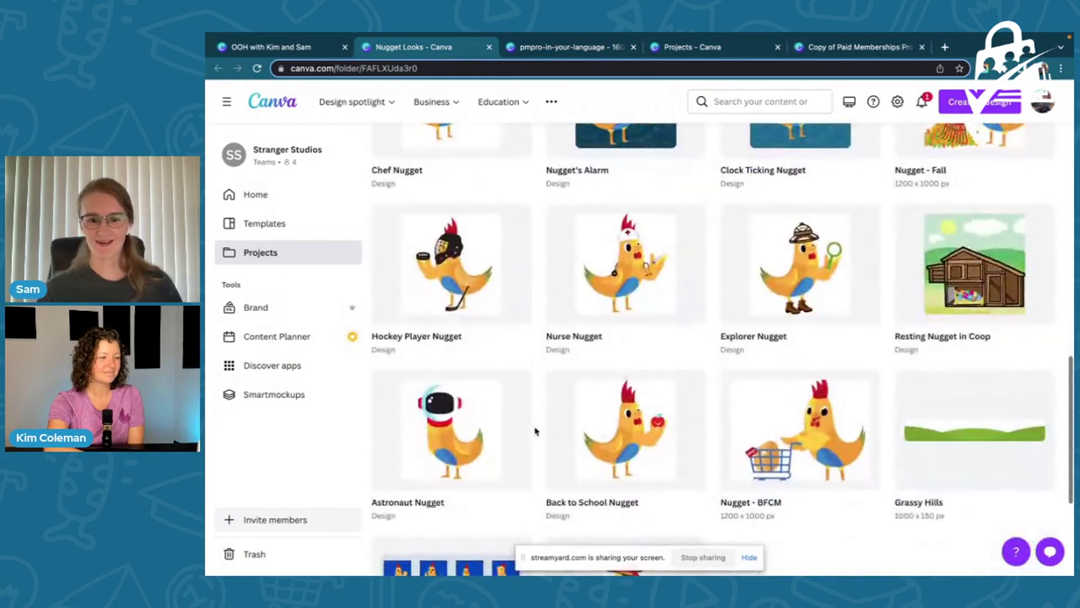
left_click(816, 304)
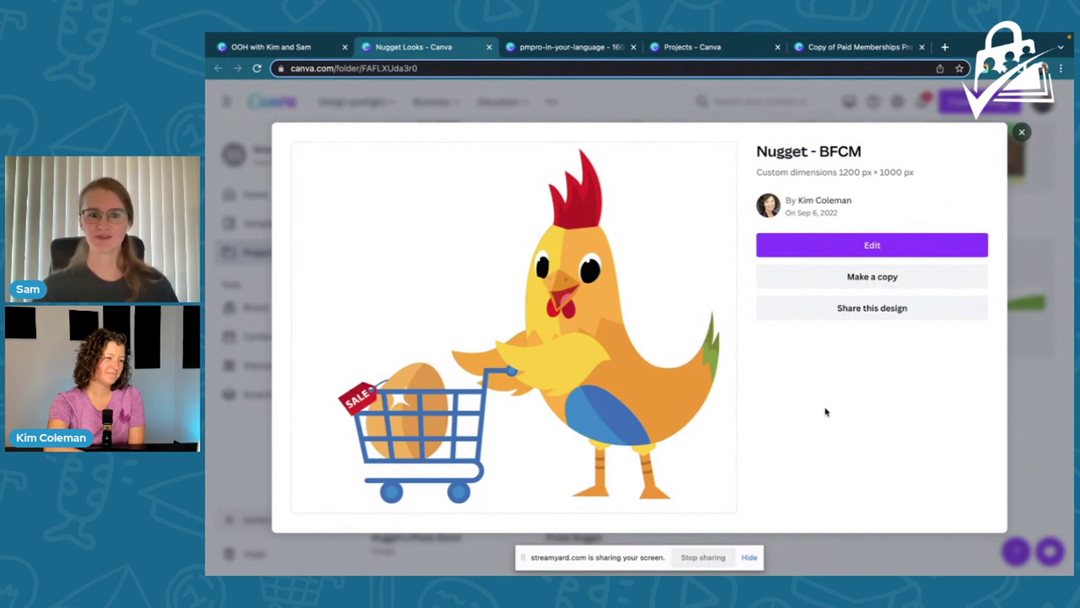
left_click(1022, 133)
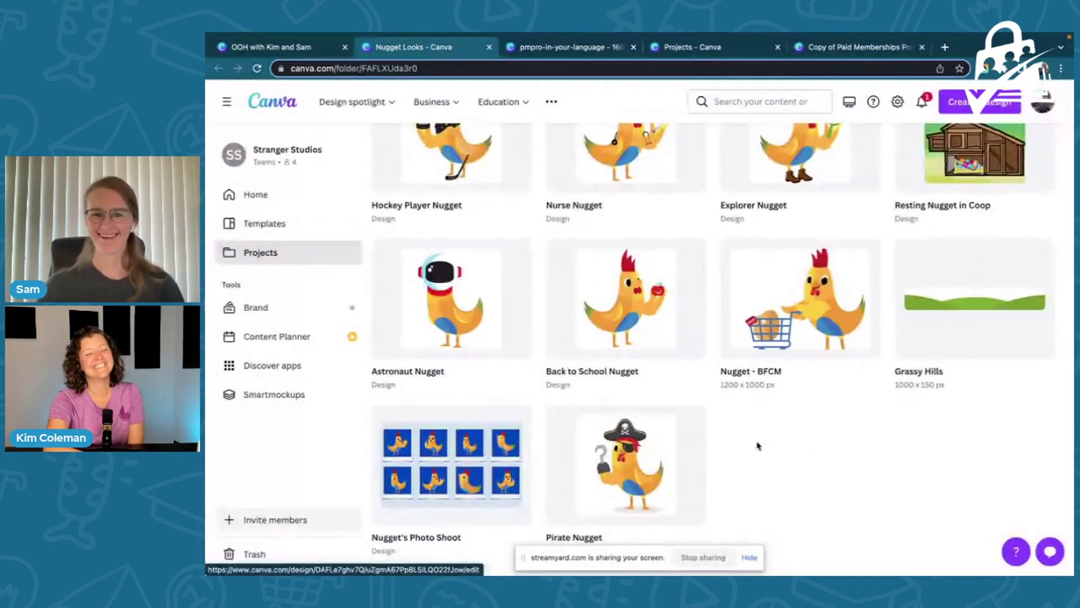
scroll(711, 366, "up", 3)
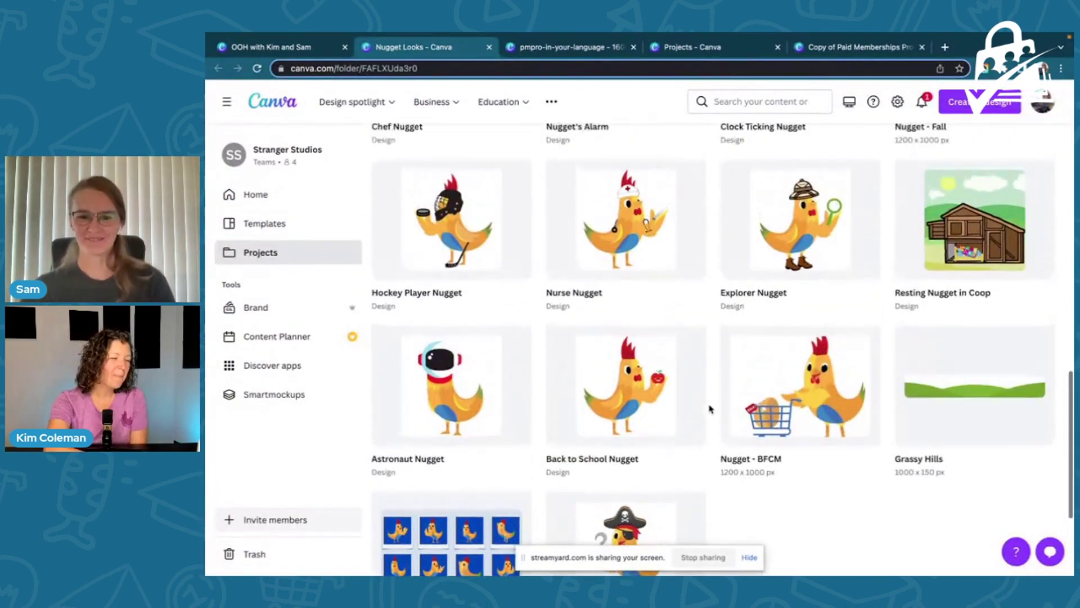
scroll(715, 293, "up", 10)
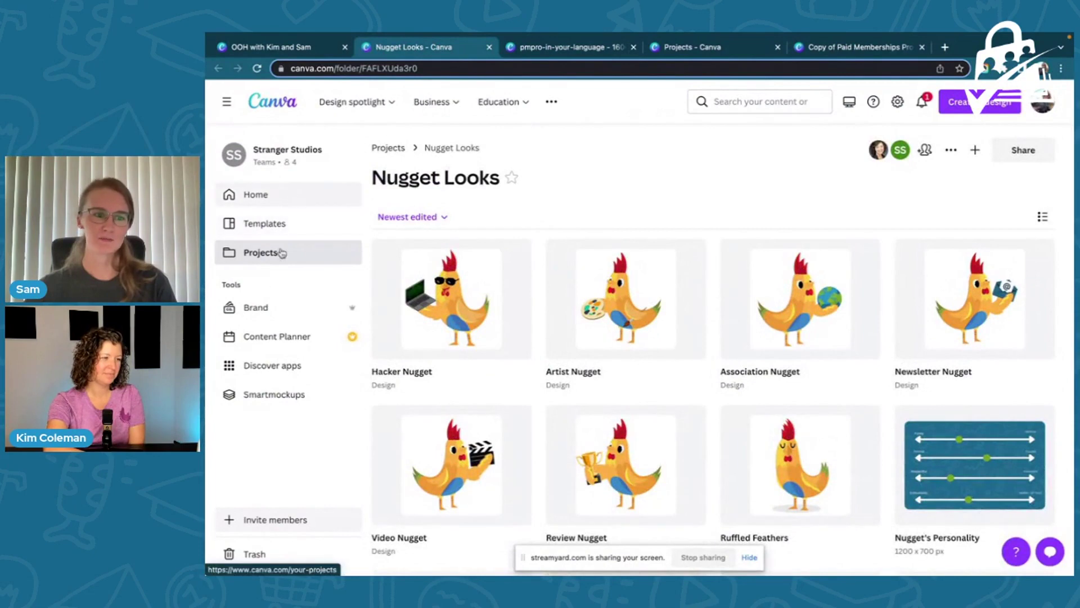
- Open the Nugget brand kit from the team's Brand settings
left_click(261, 310)
left_click(491, 192)
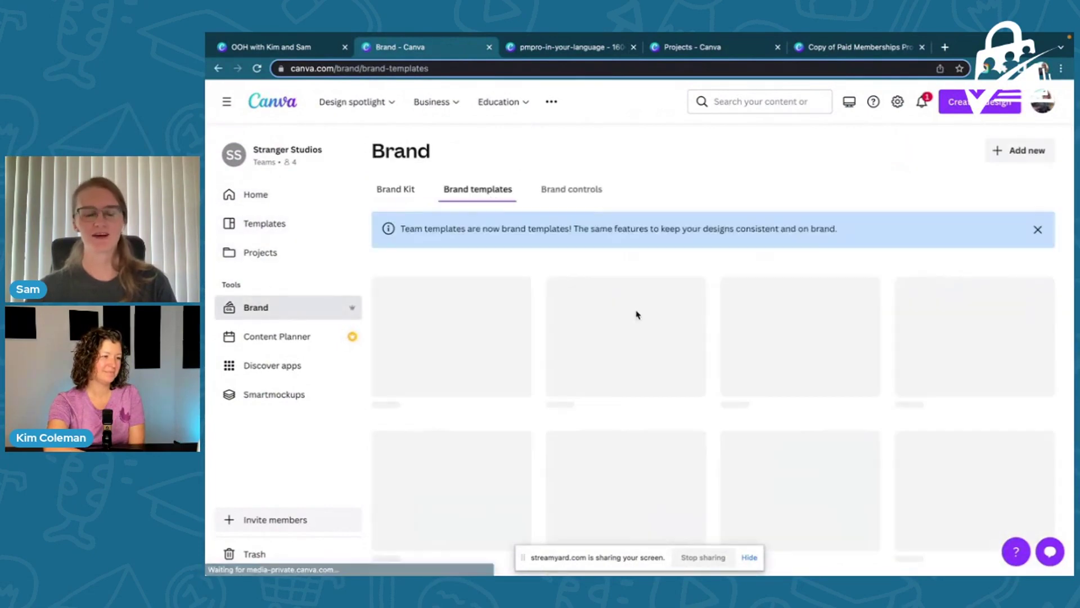
left_click(390, 188)
left_click(651, 323)
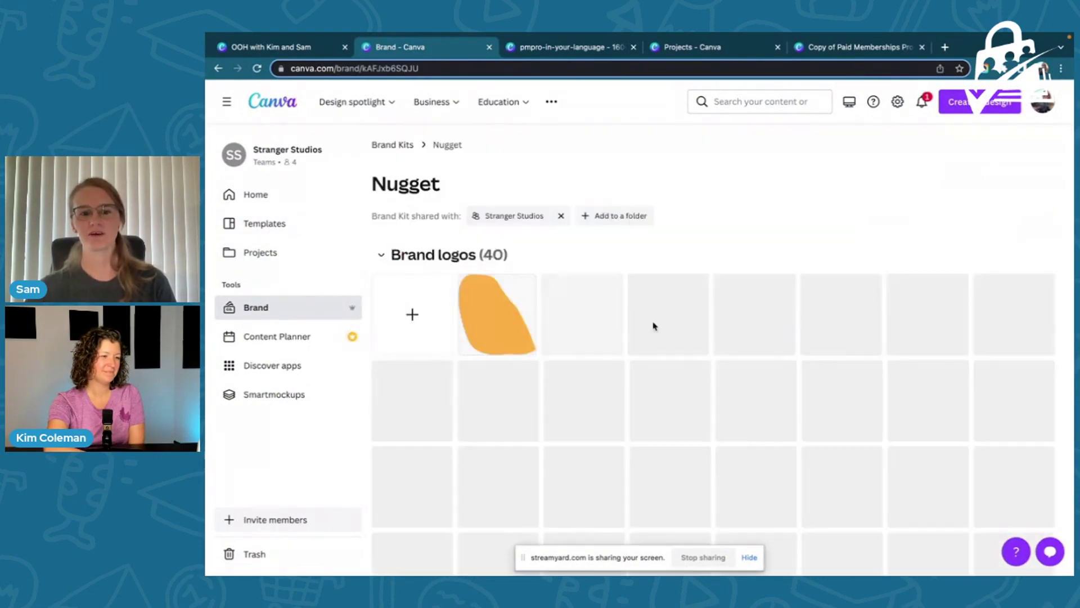
- Scroll through the kit's 40 logos, then return to the Social Media Graphics slide
scroll(708, 427, "down", 2)
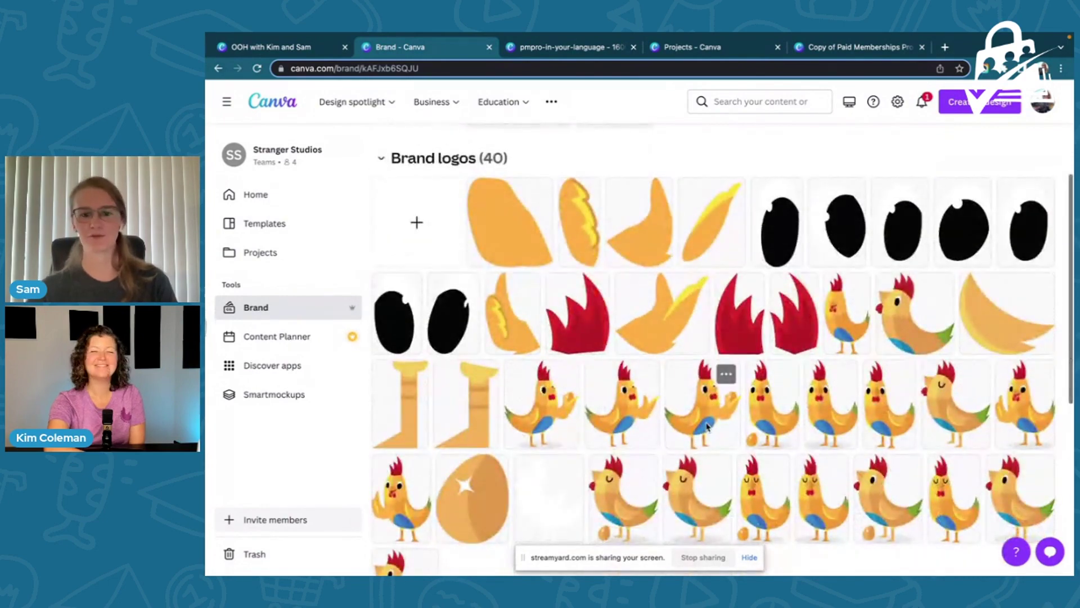
scroll(708, 444, "down", 3)
scroll(711, 463, "down", 1)
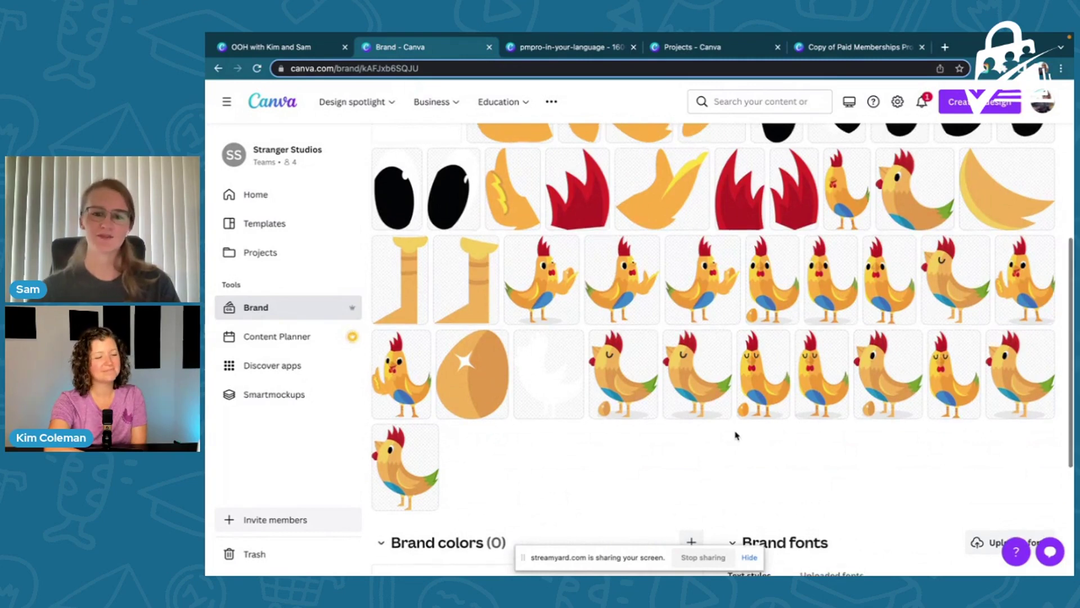
scroll(735, 436, "up", 1)
scroll(735, 436, "up", 5)
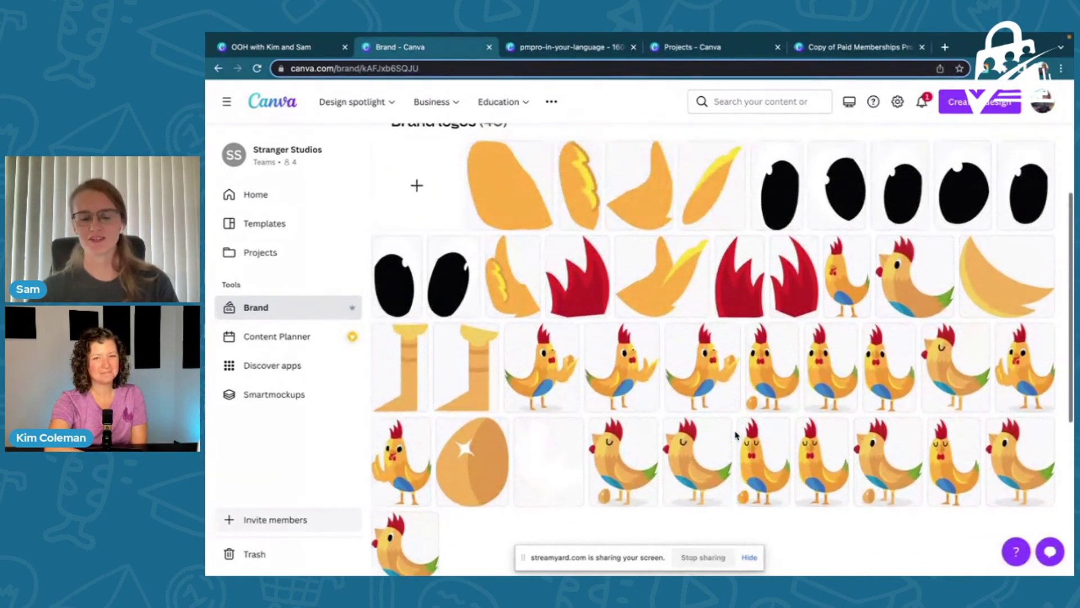
scroll(433, 203, "up", 1)
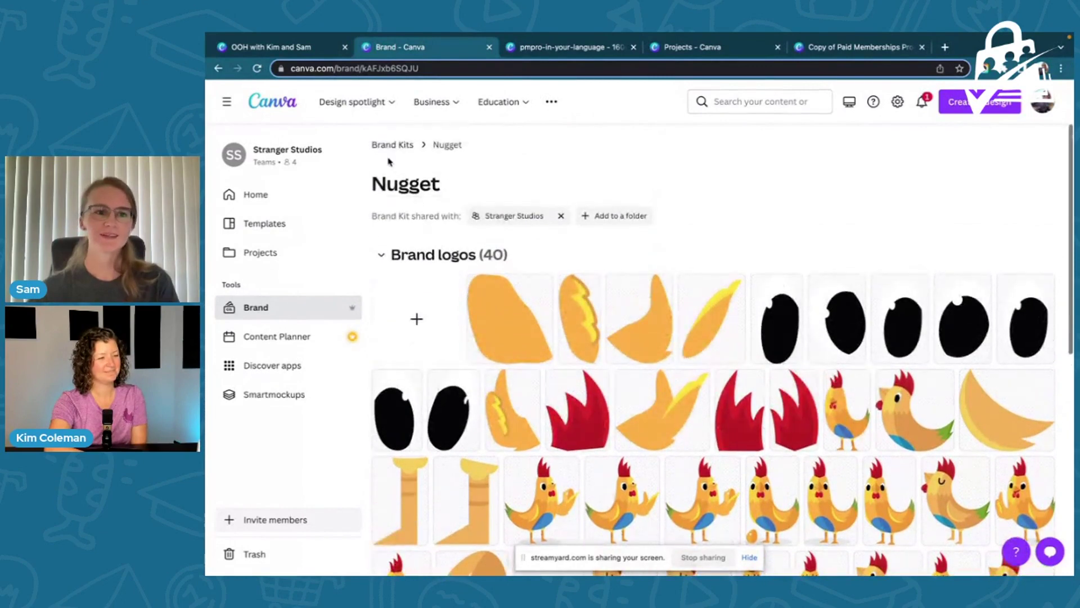
left_click(303, 45)
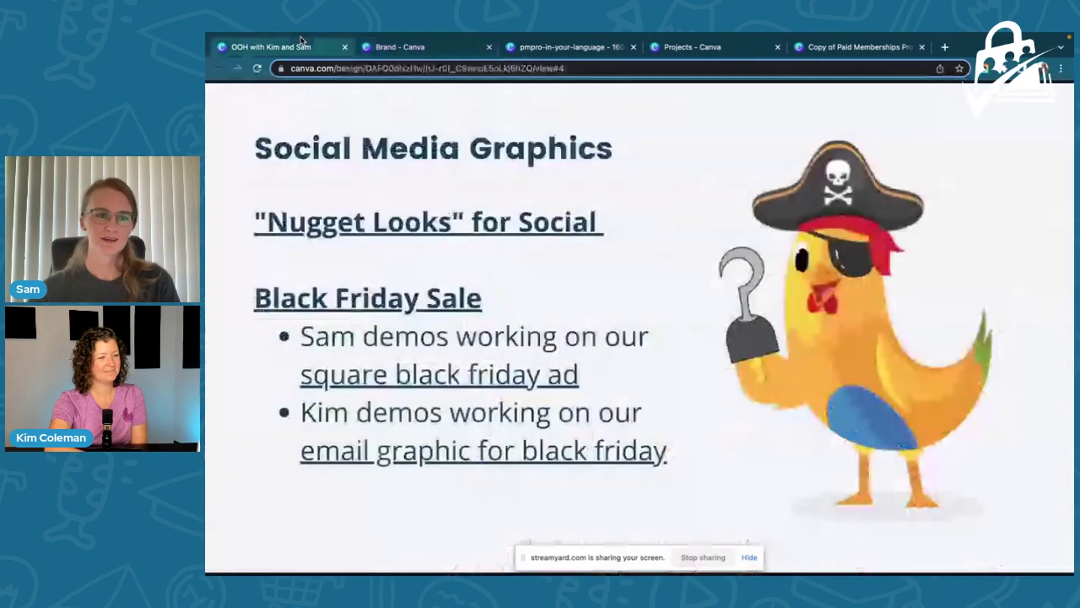
- Reach Nugget Looks through Projects' Shared with you filter and scroll its designs to Grassy Hills
left_click(430, 52)
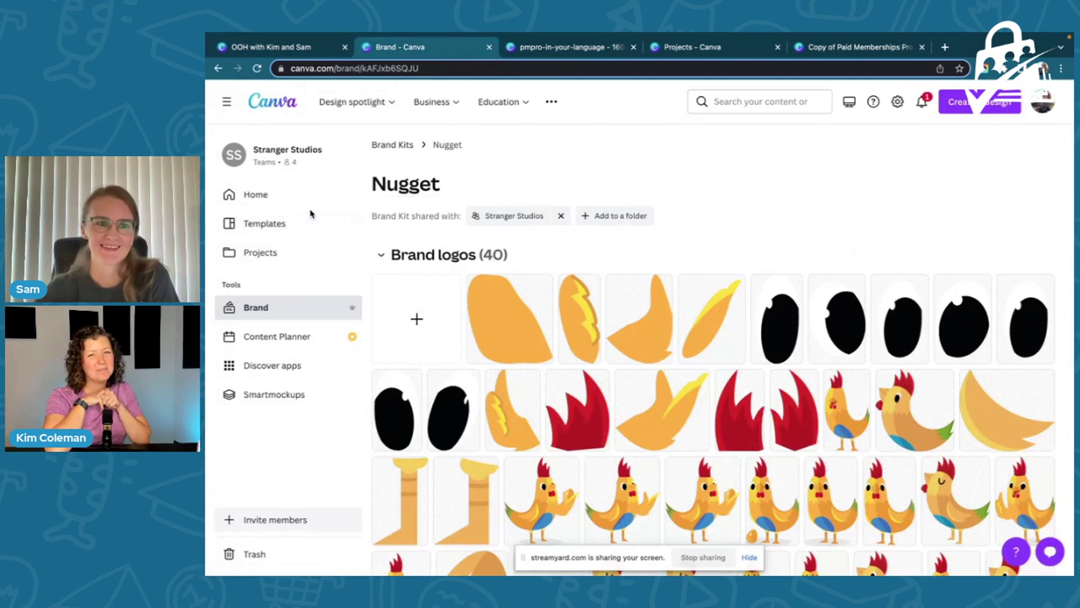
left_click(275, 260)
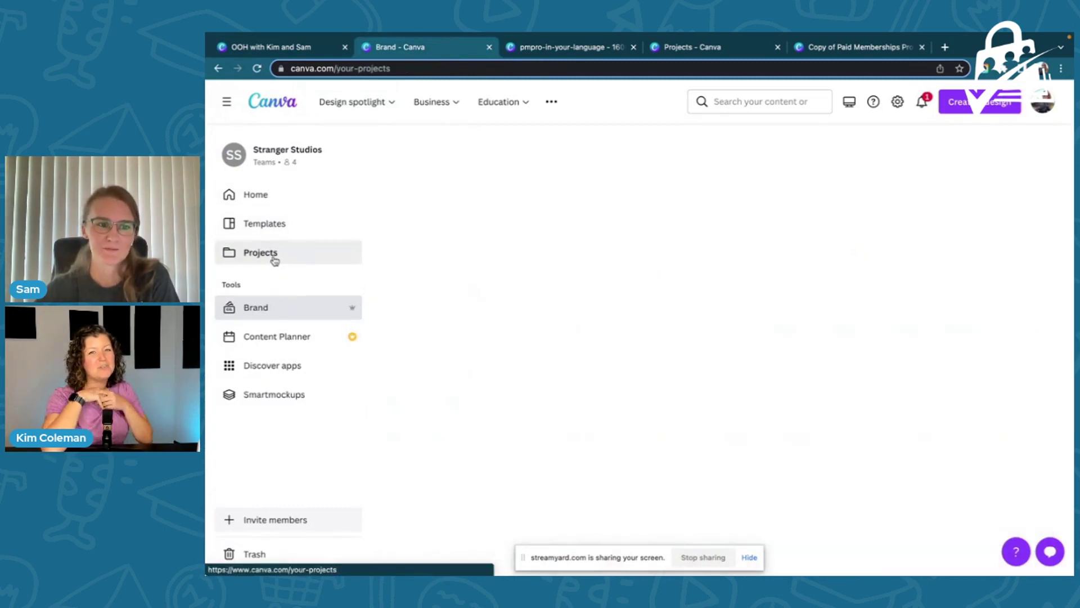
left_click(478, 189)
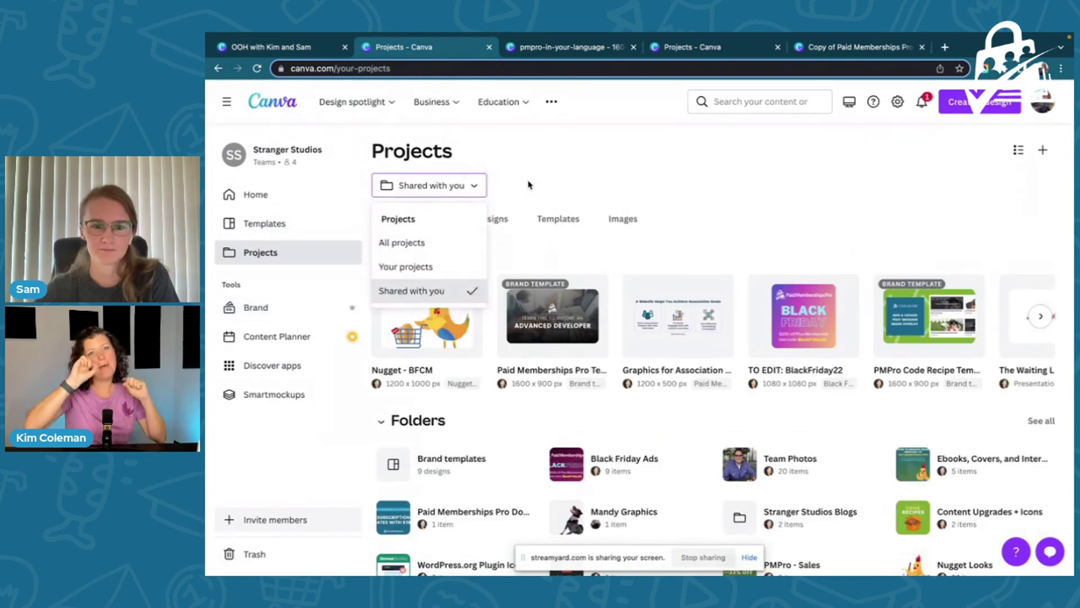
scroll(810, 370, "down", 3)
left_click(978, 388)
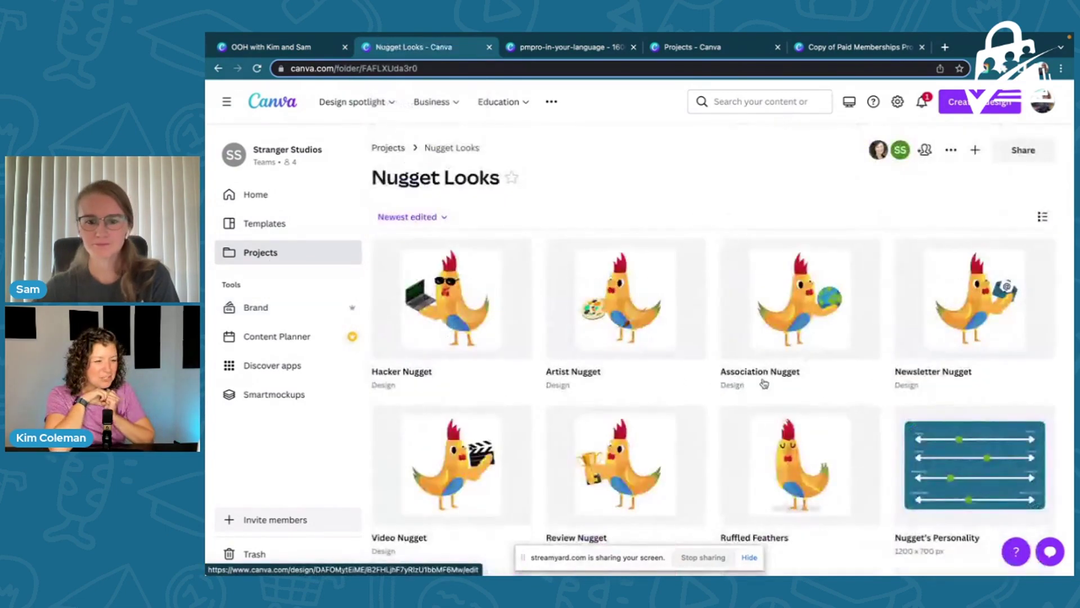
scroll(712, 400, "down", 2)
scroll(711, 400, "down", 2)
scroll(712, 400, "down", 3)
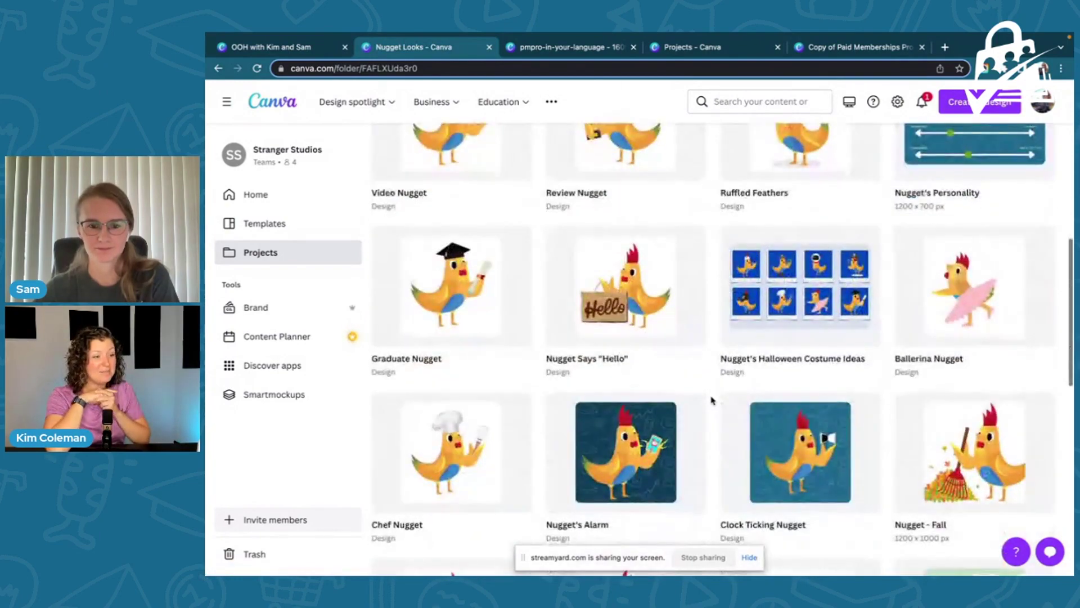
scroll(712, 400, "down", 4)
scroll(712, 400, "down", 3)
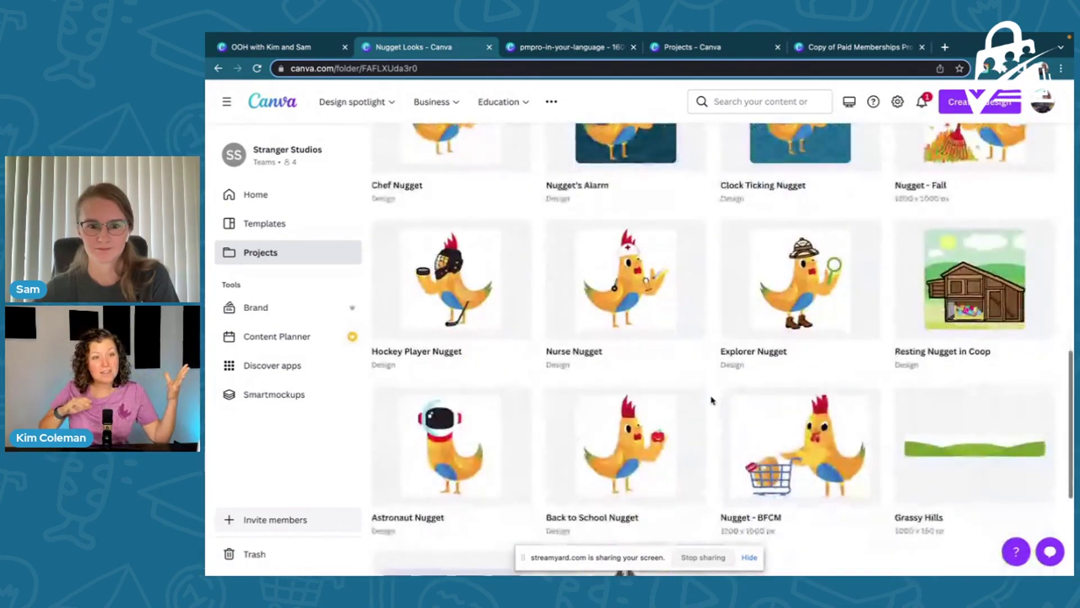
scroll(712, 400, "up", 8)
scroll(712, 400, "up", 3)
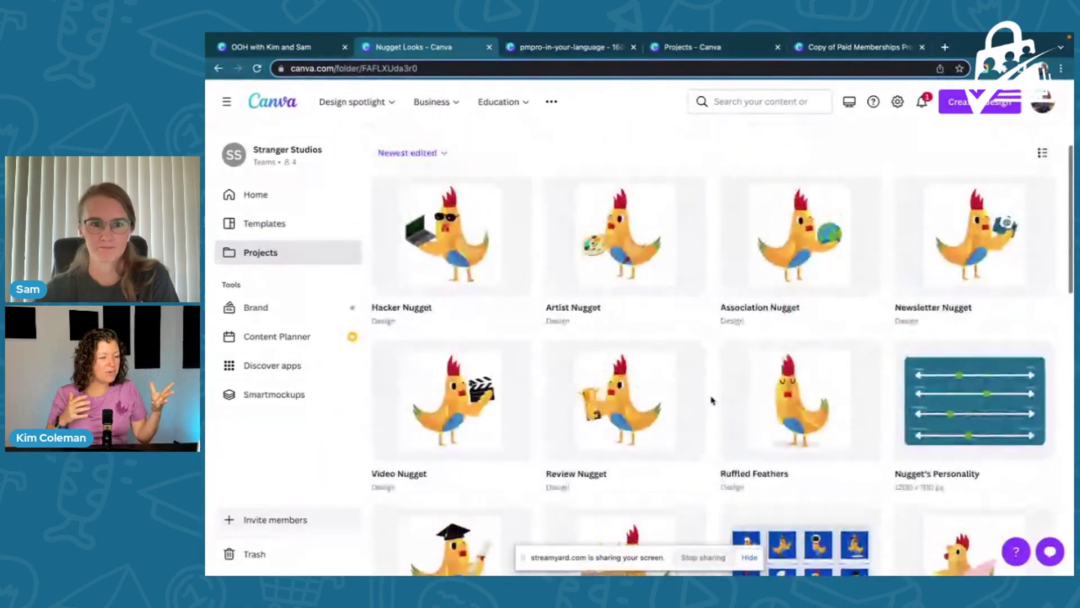
- Open Hacker Nugget and pull the rooster's headphone cups, headband and body apart on page 2
left_click(458, 243)
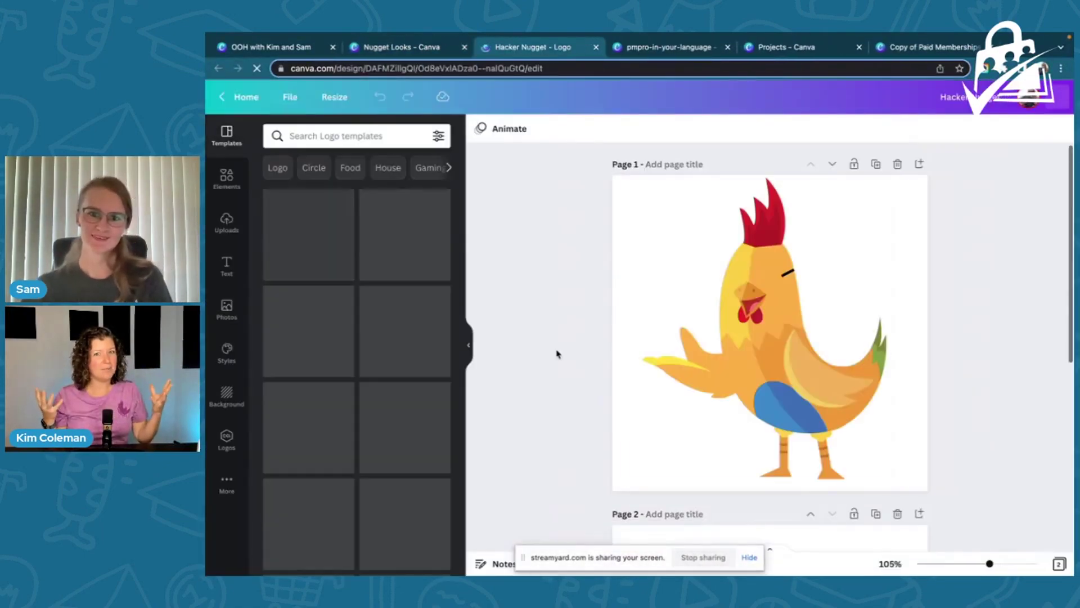
scroll(580, 386, "down", 5)
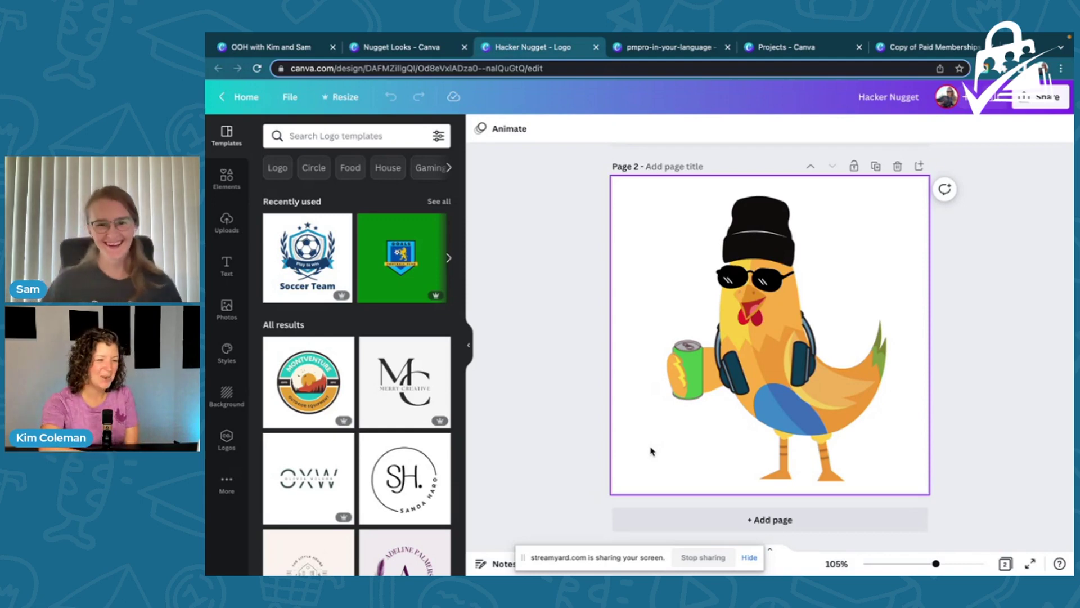
left_click(733, 383)
left_click_drag(733, 383, 706, 445)
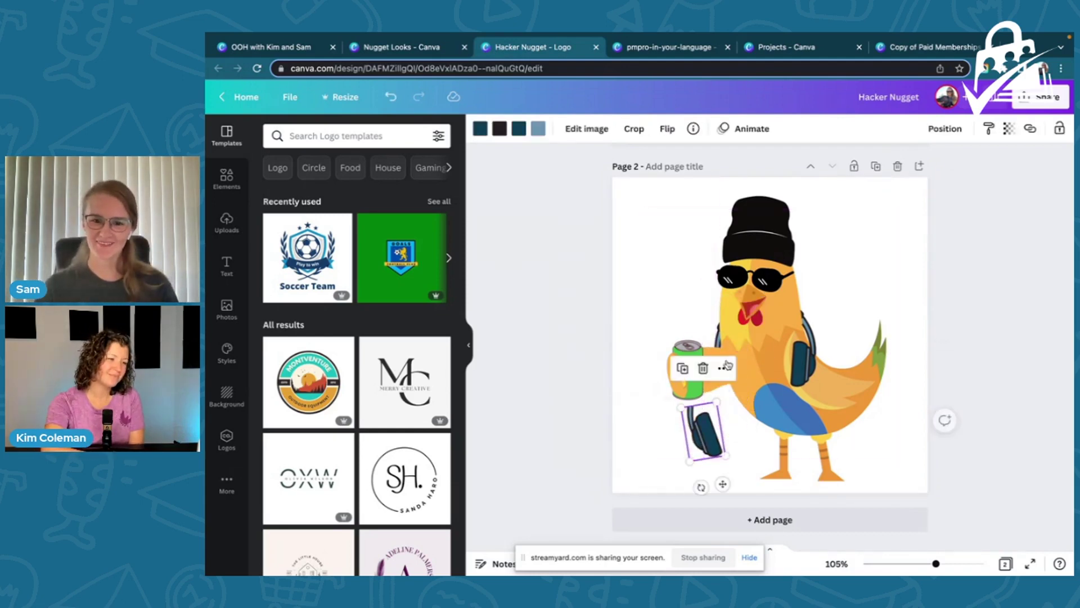
left_click(717, 334)
left_click_drag(718, 335, 847, 315)
left_click_drag(801, 360, 774, 400)
left_click_drag(754, 304, 658, 256)
- Separate the can from its lightning overlay and move the tail and sunglasses off the rooster
left_click(696, 366)
left_click_drag(696, 365, 669, 435)
left_click_drag(821, 371, 853, 423)
left_click(869, 258)
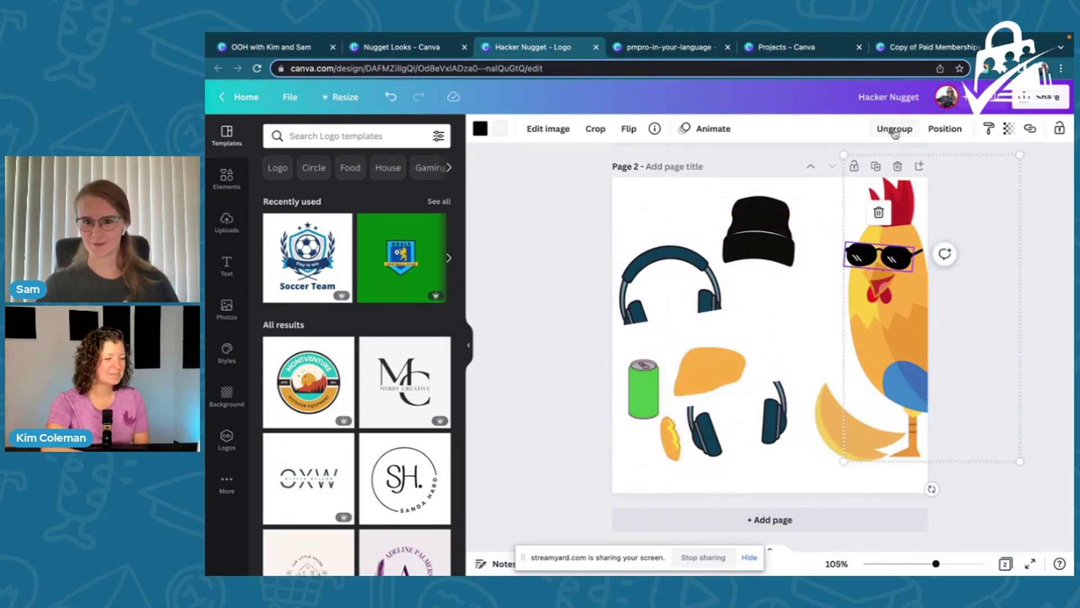
left_click(870, 262)
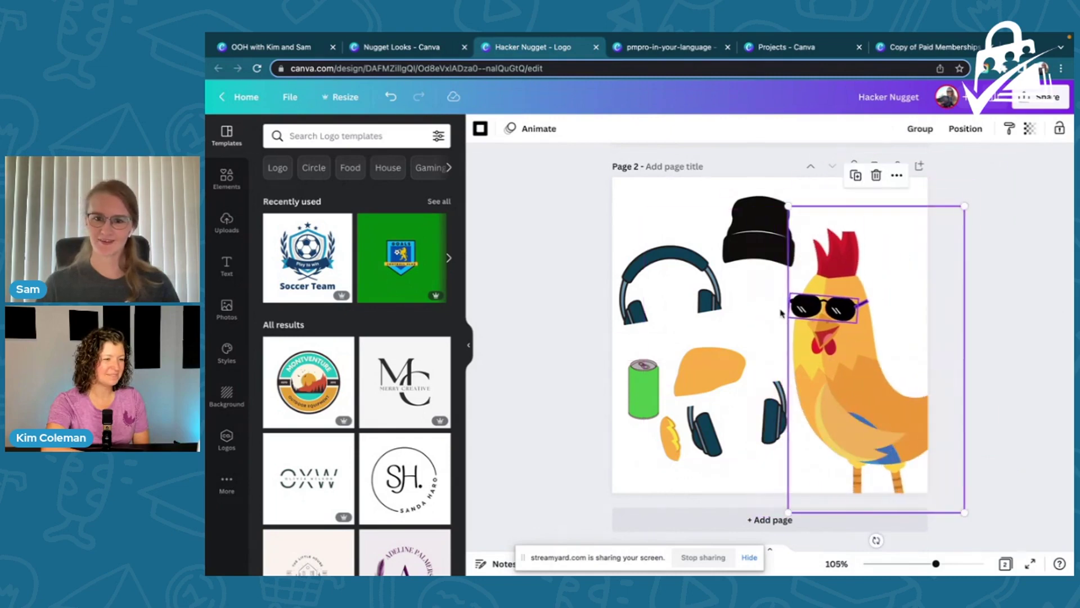
left_click_drag(824, 309, 747, 303)
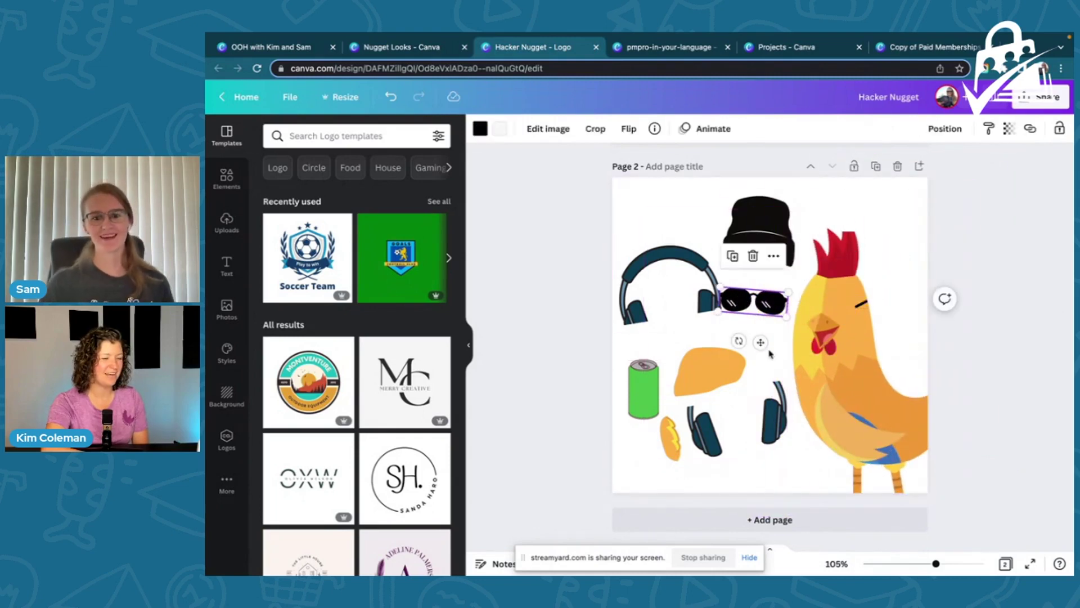
left_click(781, 362)
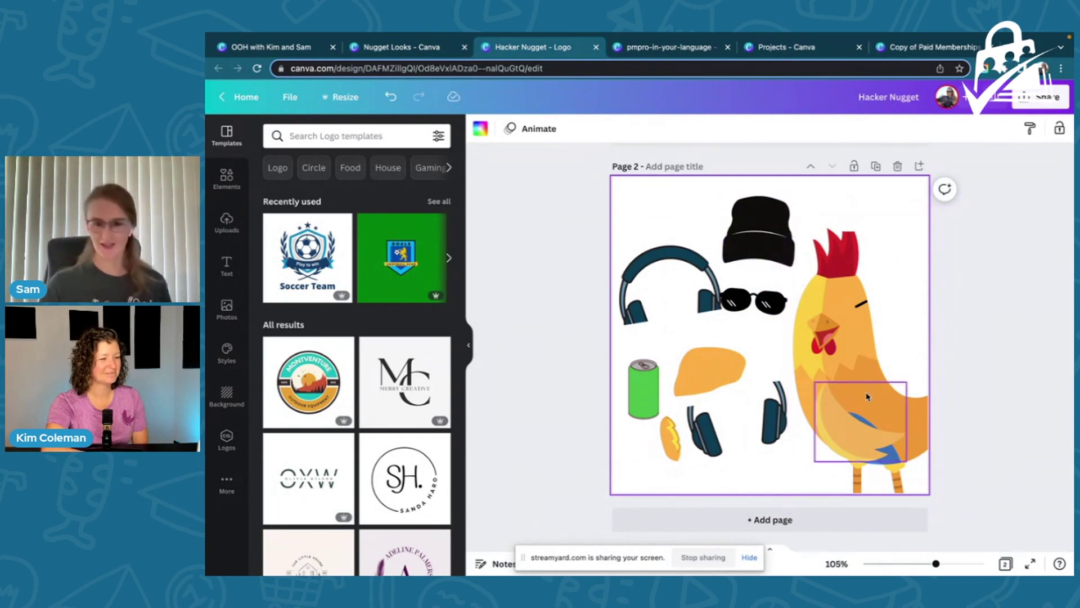
- Undo the moves so the rooster is reassembled unchanged
key("ctrl+z")
key("ctrl+z")
key("ctrl+z")
key("ctrl+z")
key("ctrl+z")
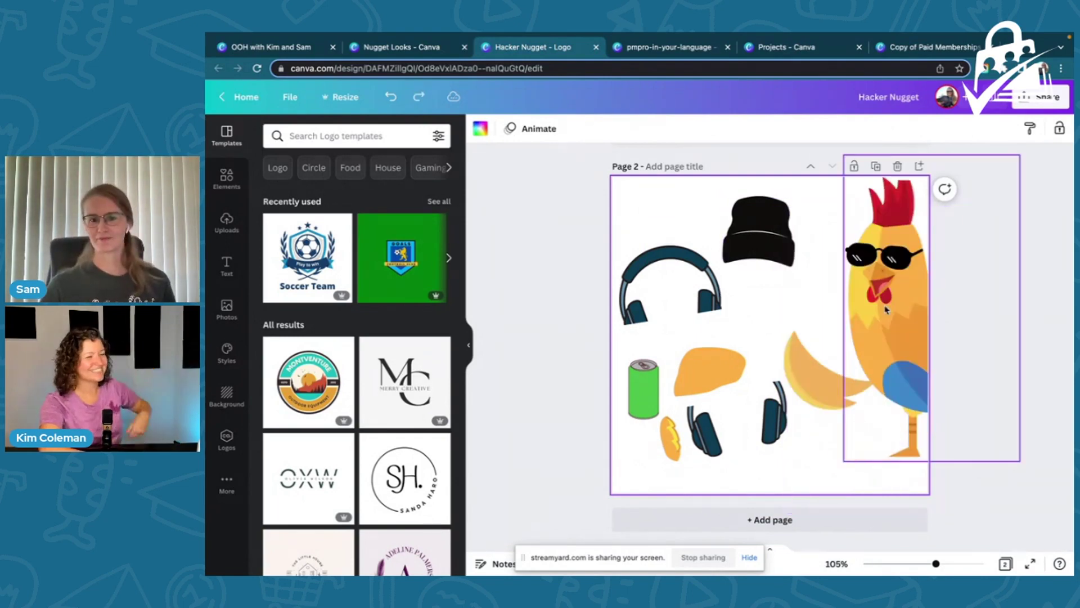
key("ctrl+z")
key("ctrl+z")
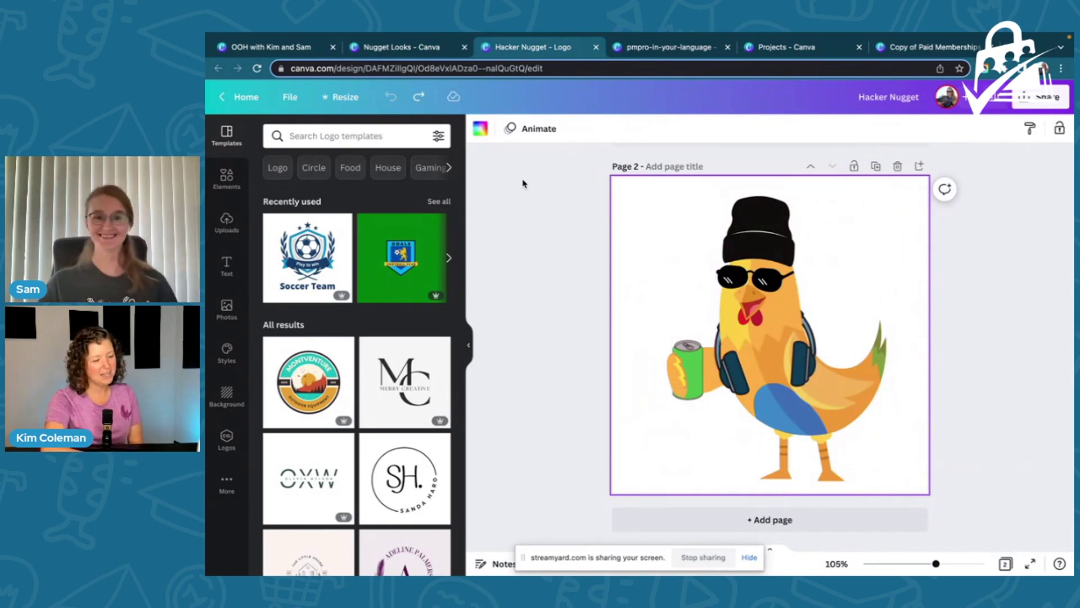
left_click(533, 214)
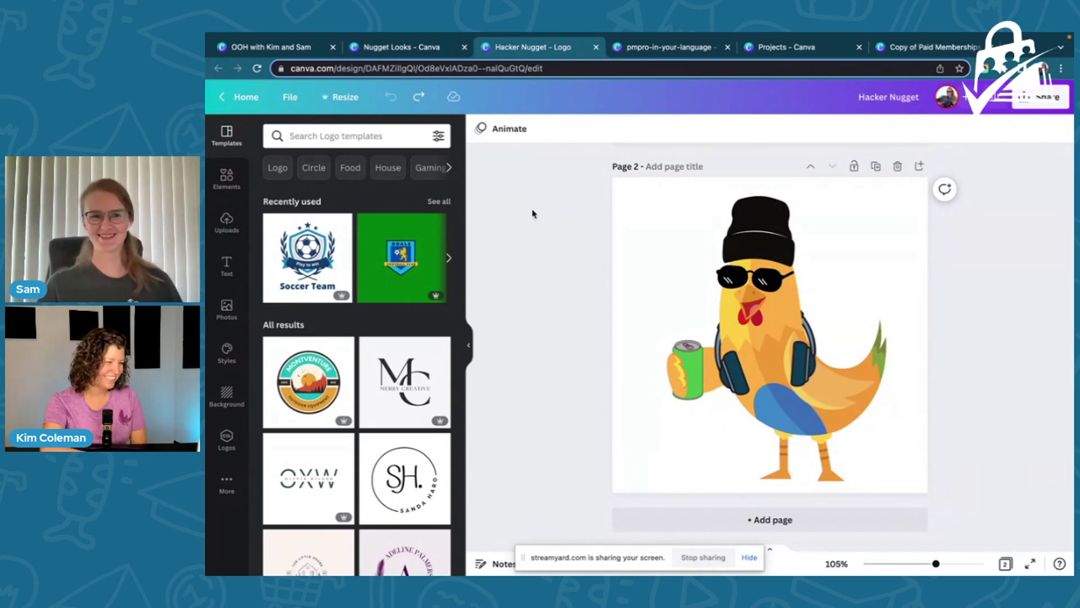
- Open the square Black Friday ad and bring up the Stranger Studios Brands logos
left_click(252, 51)
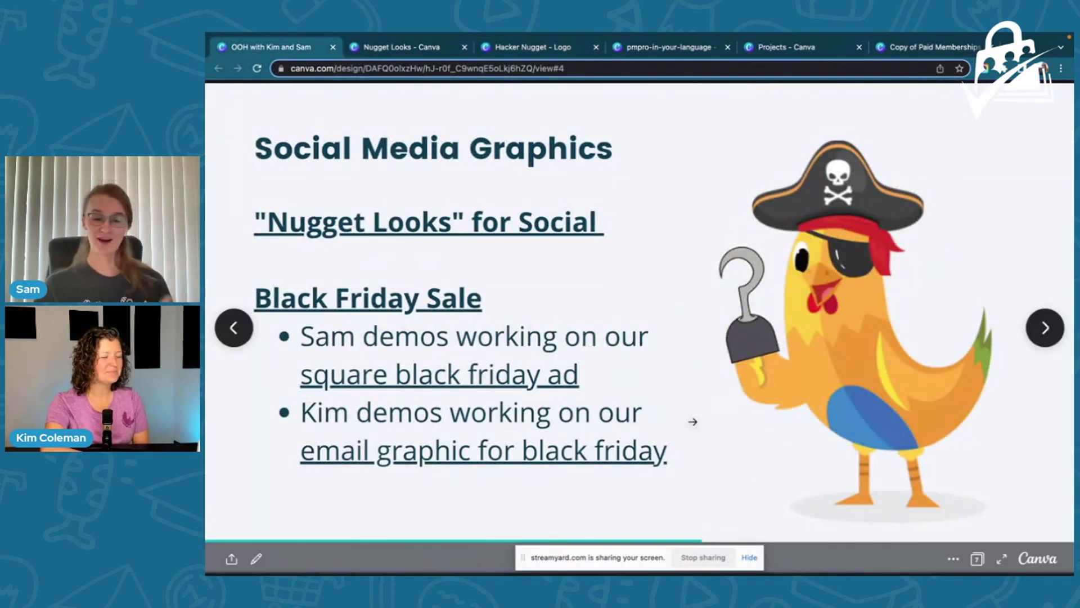
left_click(461, 382)
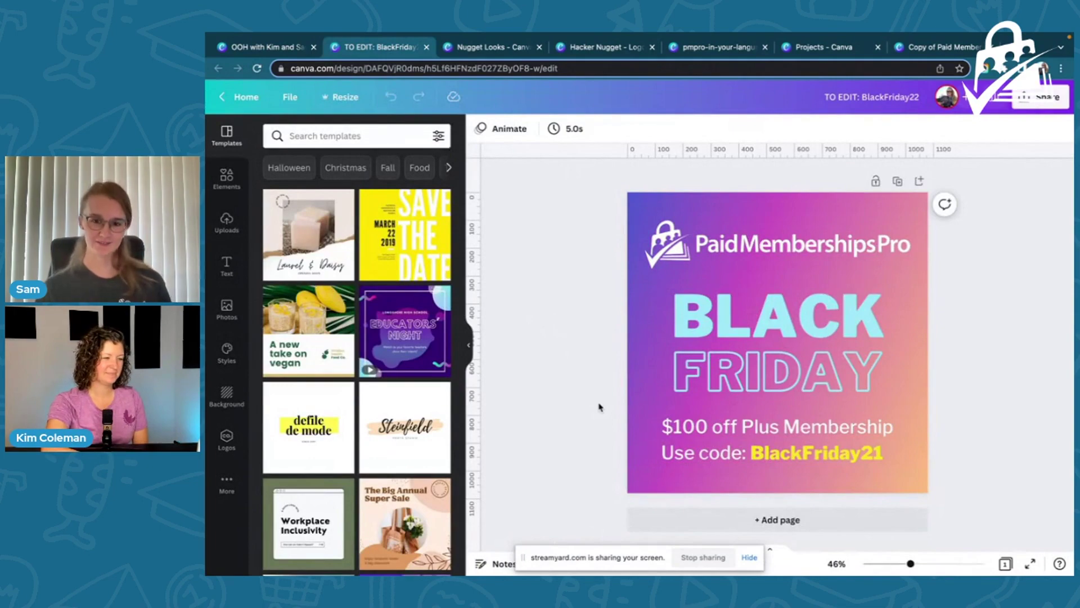
left_click(227, 439)
left_click(302, 133)
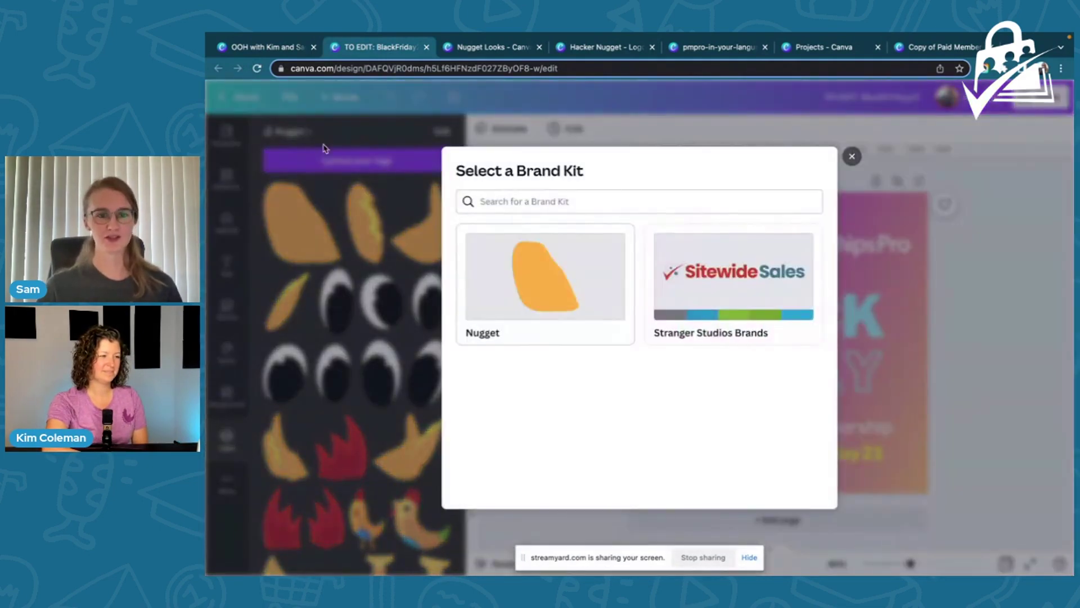
left_click(695, 283)
scroll(365, 346, "down", 2)
scroll(364, 342, "up", 2)
- Swap the old top logo for the Paid Memberships Pro logo, slightly enlarged at the top
left_click(368, 197)
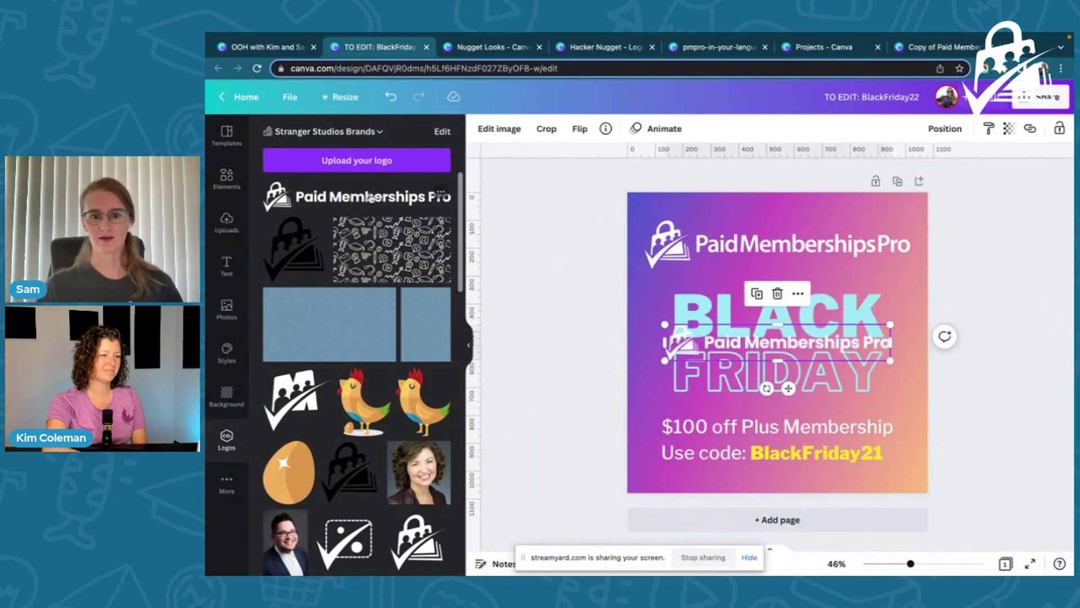
left_click(787, 249)
key("Delete")
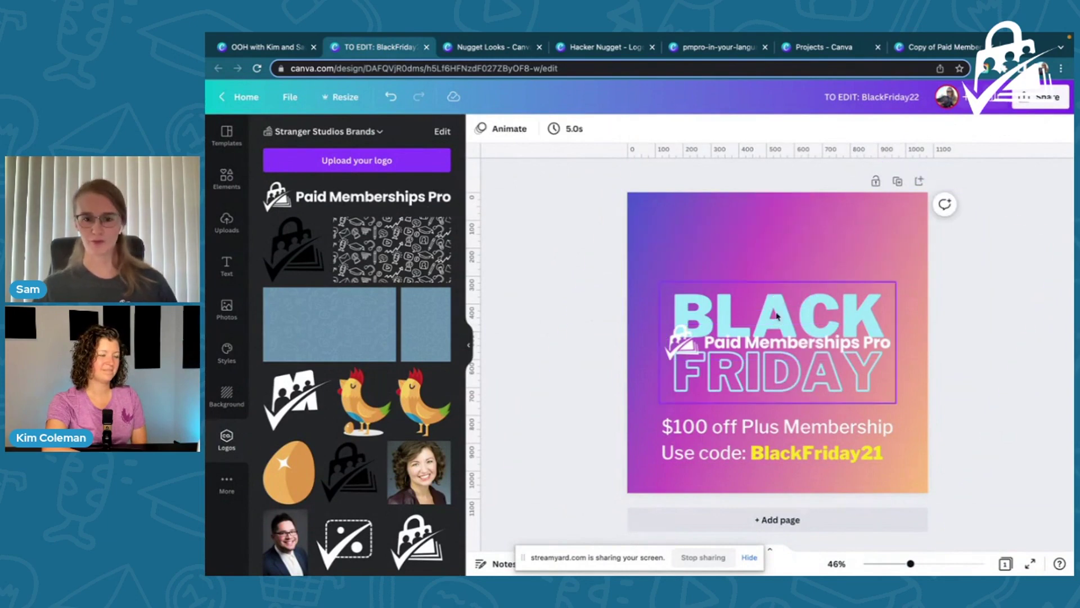
left_click(787, 342)
left_click_drag(787, 342, 770, 256)
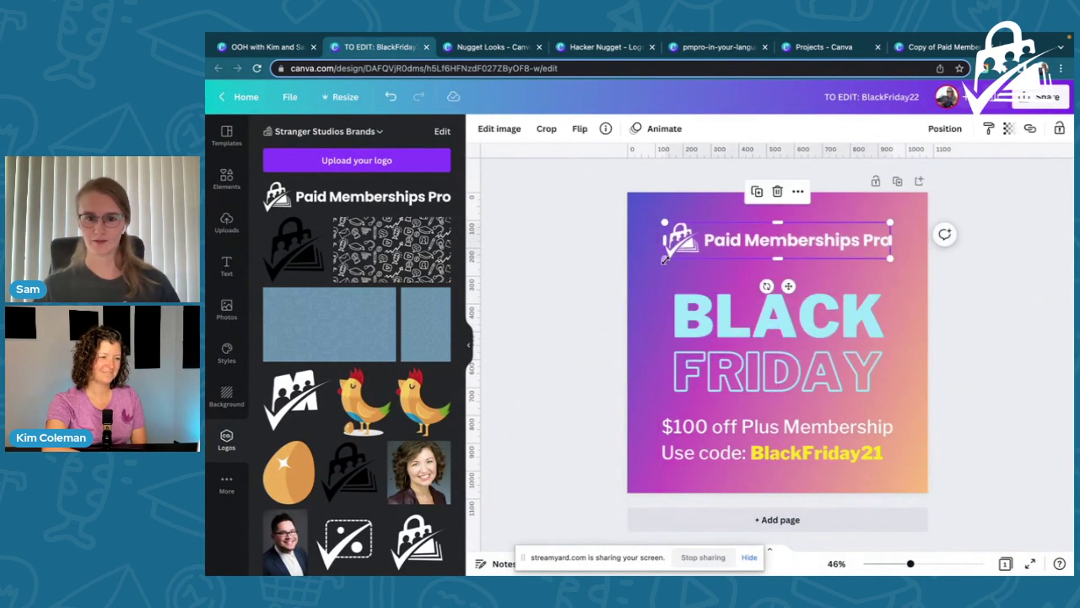
left_click_drag(664, 258, 633, 263)
left_click_drag(750, 243, 765, 243)
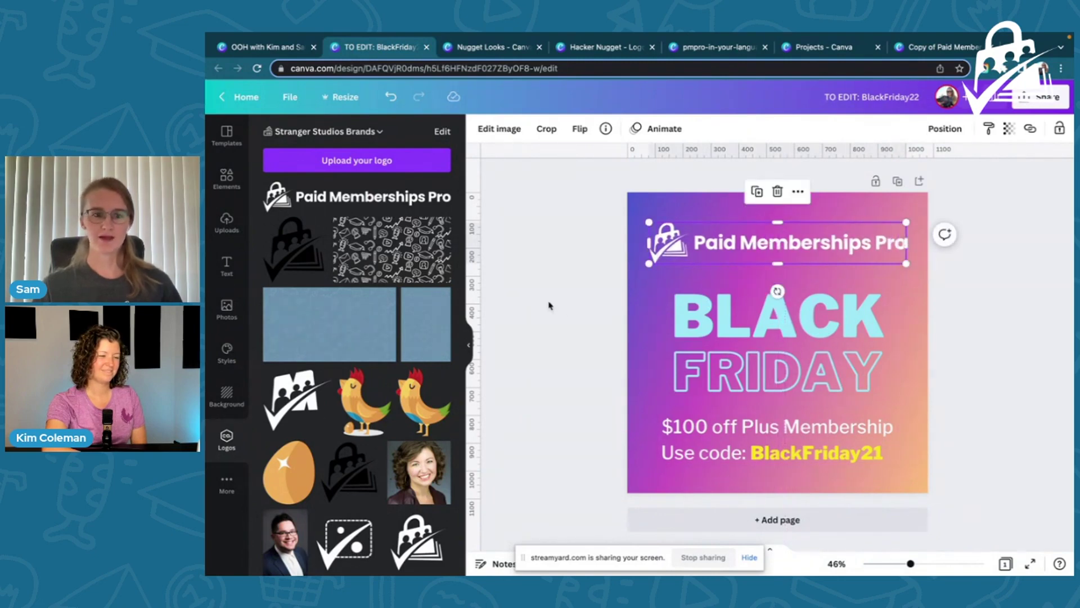
- Add a square shape and stretch it into a rectangle over the BLACK FRIDAY area
left_click(226, 179)
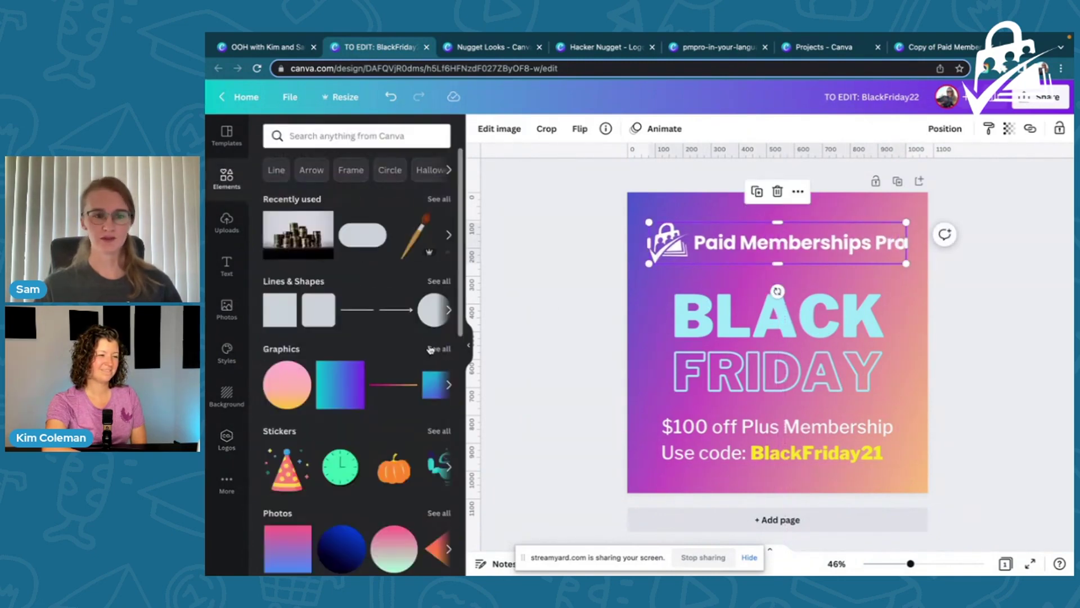
left_click(278, 313)
left_click_drag(733, 300, 649, 281)
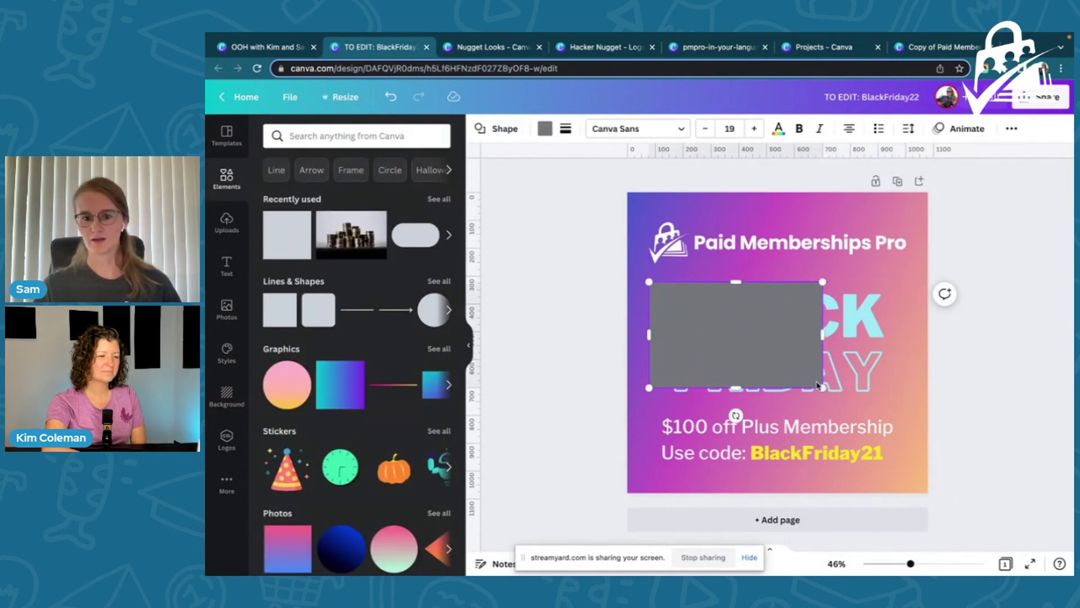
left_click_drag(817, 383, 889, 401)
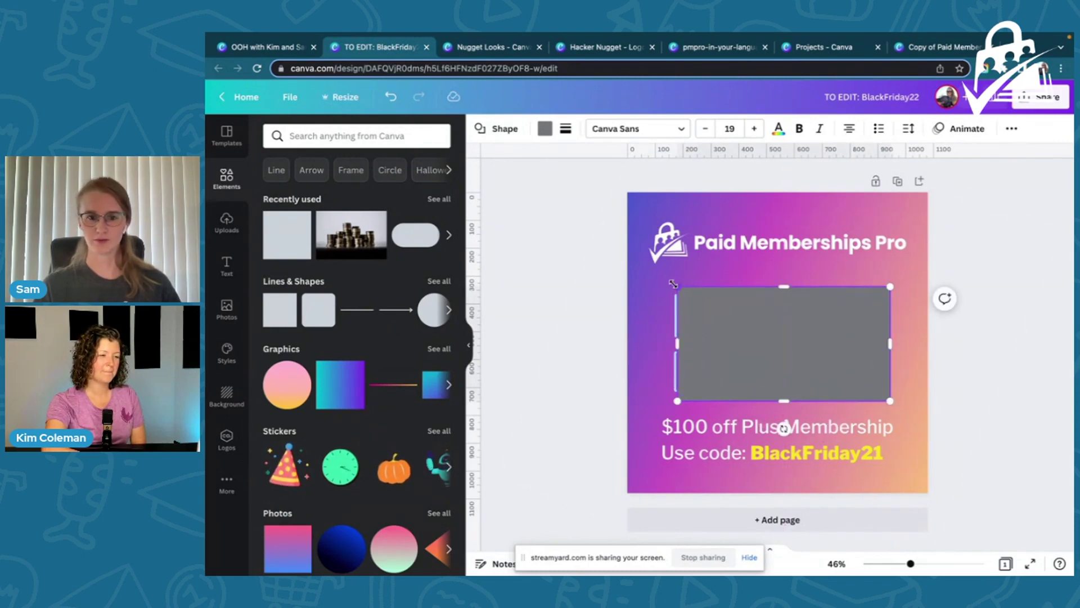
left_click_drag(677, 286, 656, 278)
- Colour the rectangle dark navy and send it backward behind the BLACK FRIDAY text
left_click(545, 129)
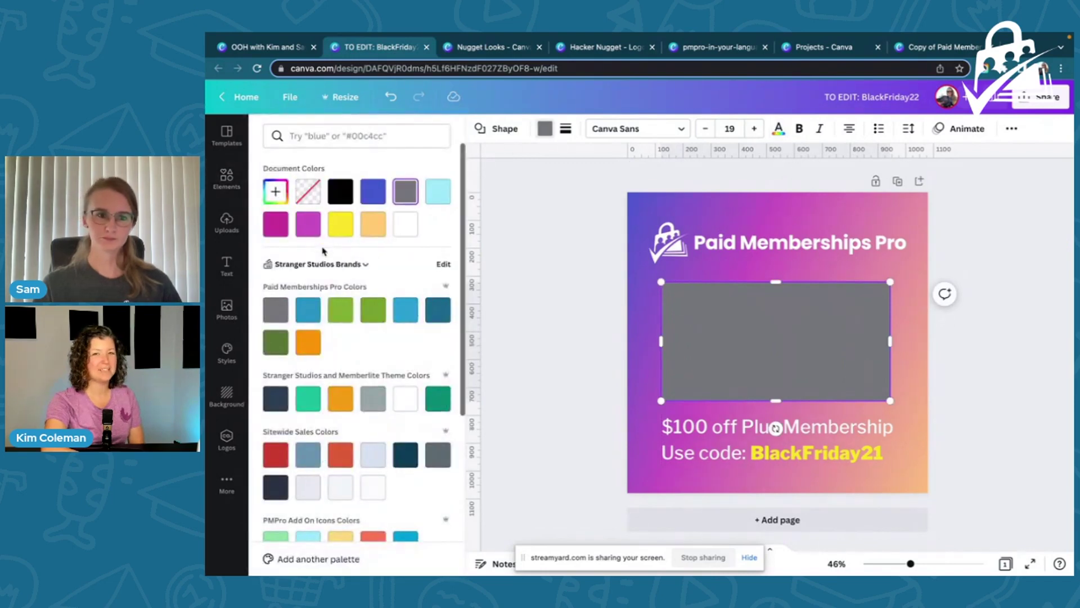
left_click(271, 484)
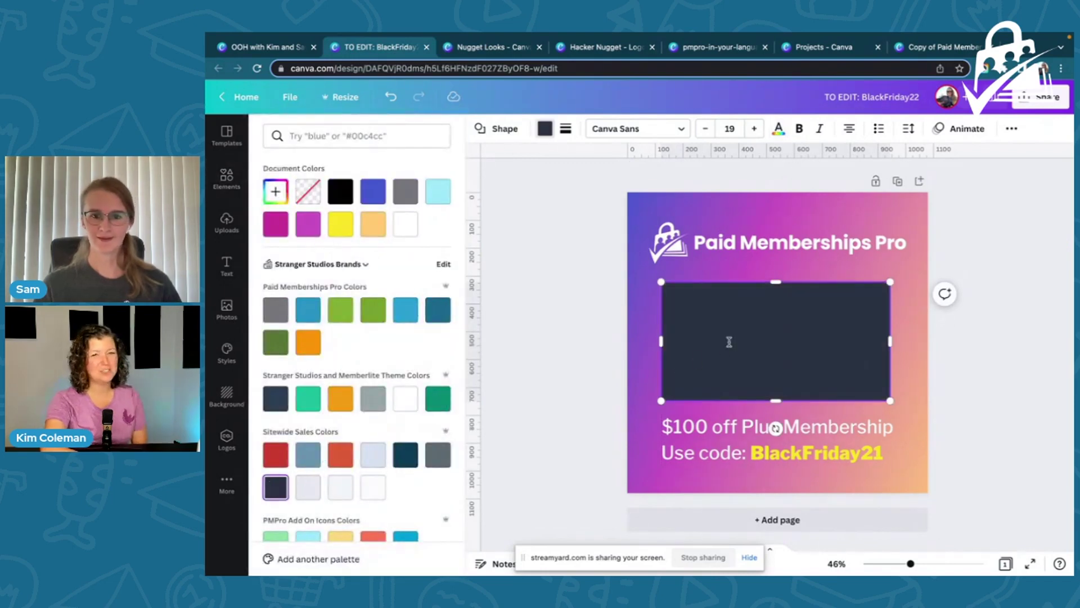
left_click(1011, 129)
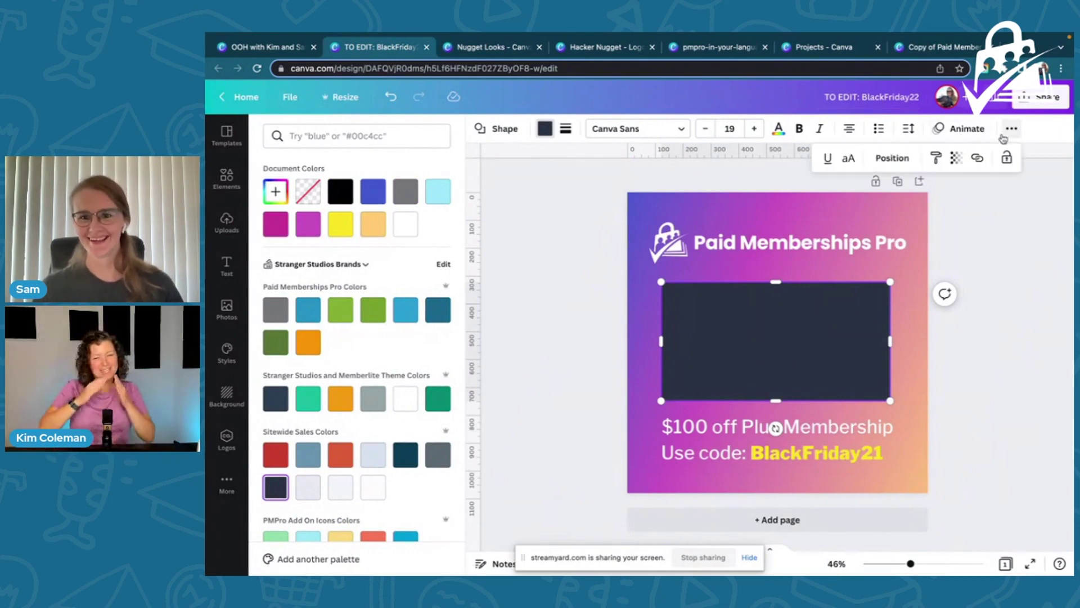
left_click(891, 160)
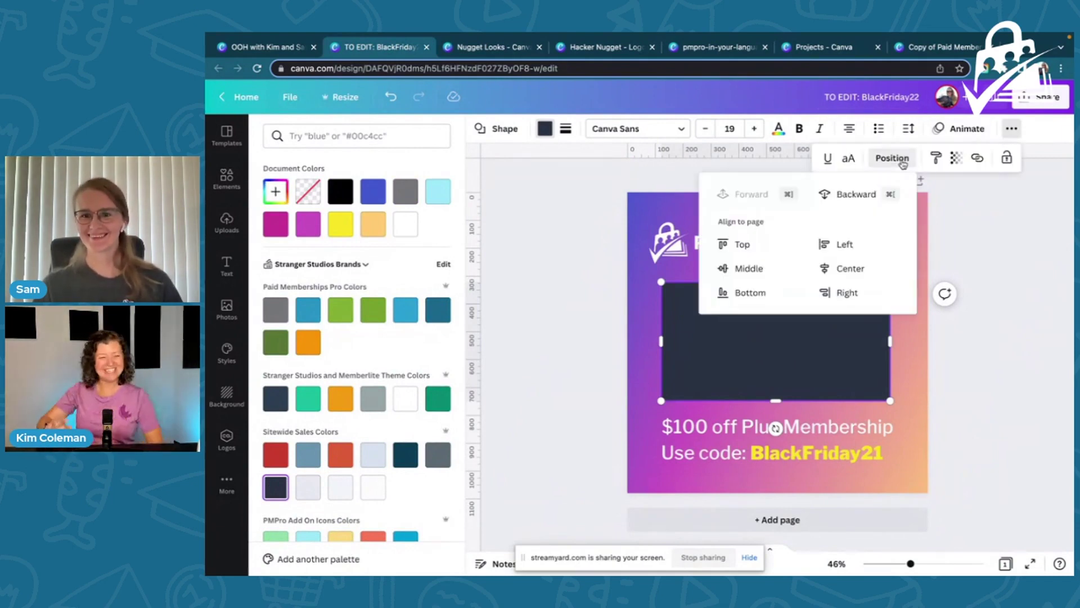
left_click(847, 194)
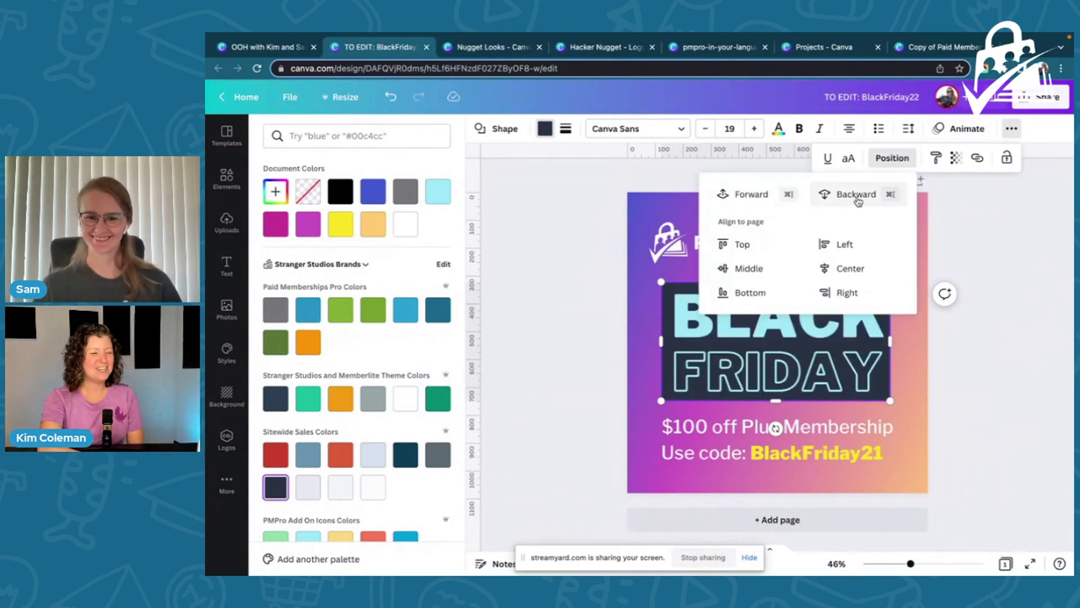
- Give the dark box a corner rounding of 25
left_click(498, 128)
left_click(544, 129)
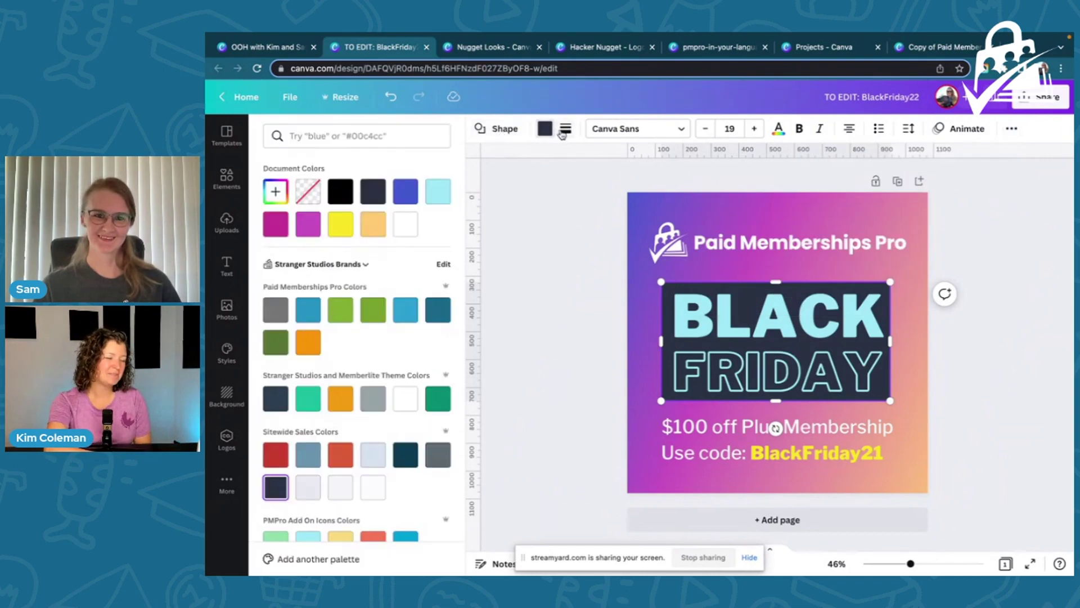
left_click(564, 128)
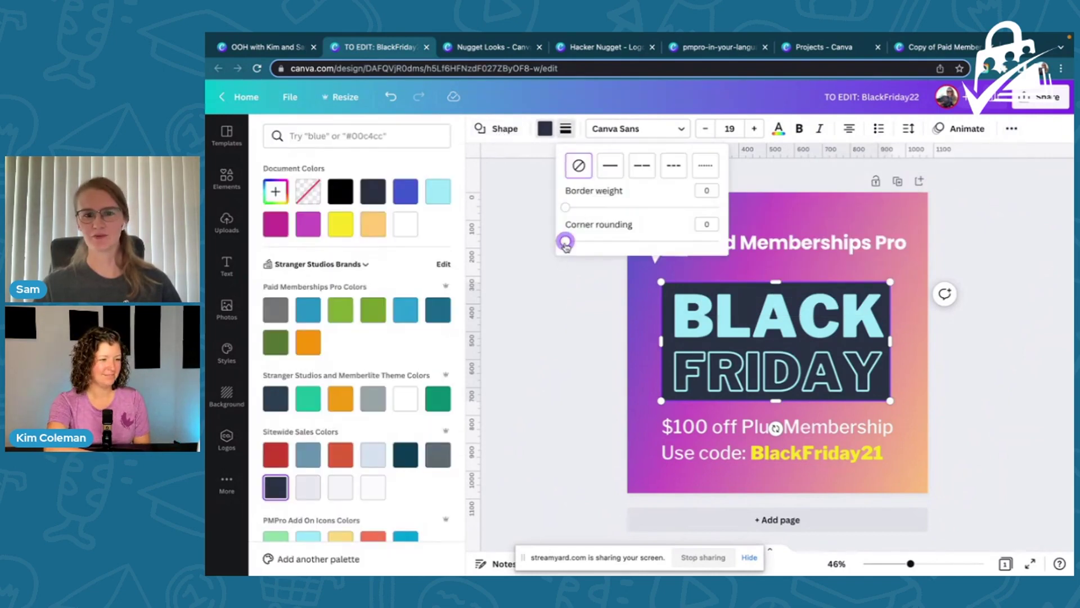
left_click_drag(565, 242, 604, 242)
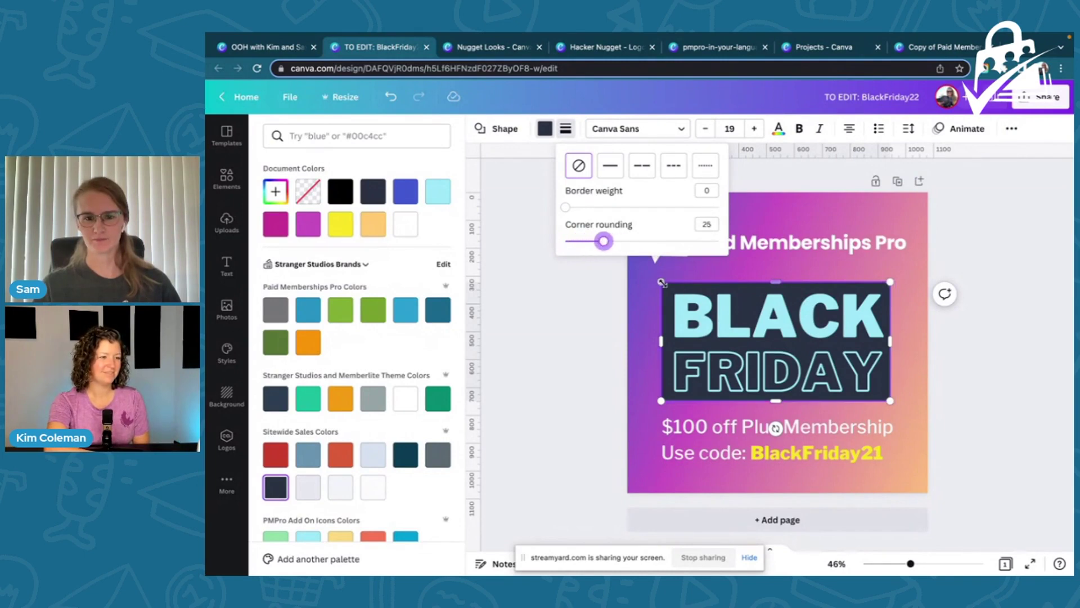
left_click_drag(663, 283, 658, 283)
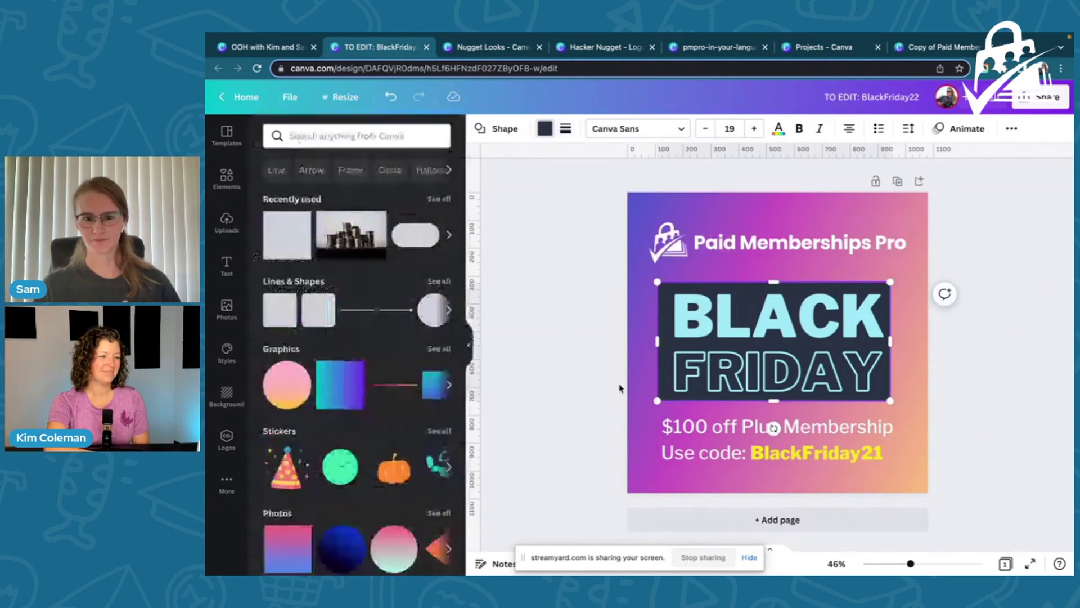
left_click(619, 388)
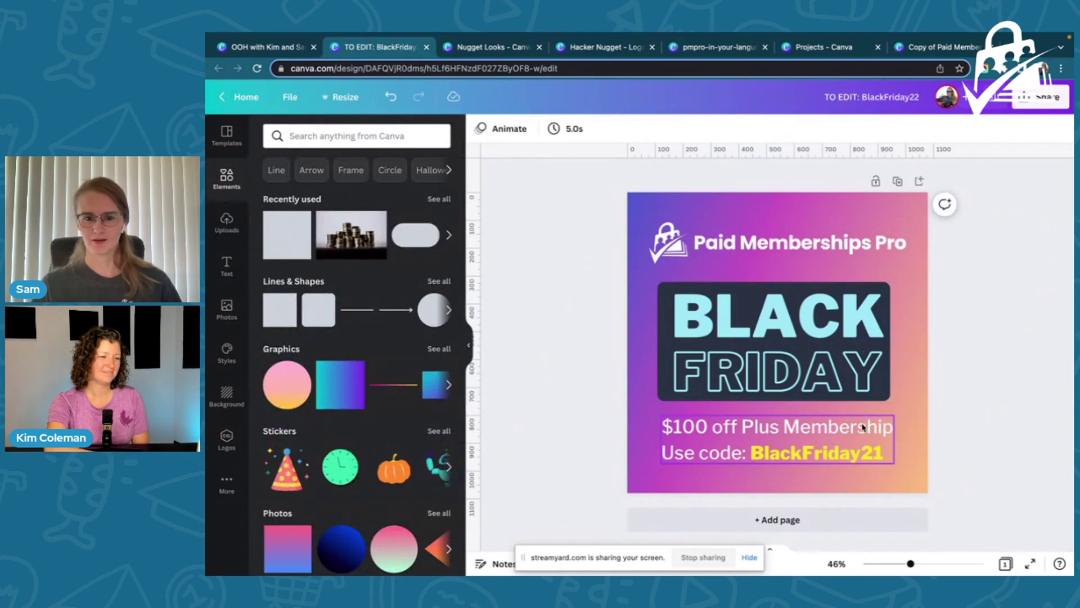
- Shift the offer text and promo code around, then set the offer text back beside BlackFriday22
left_click(770, 427)
left_click(770, 428)
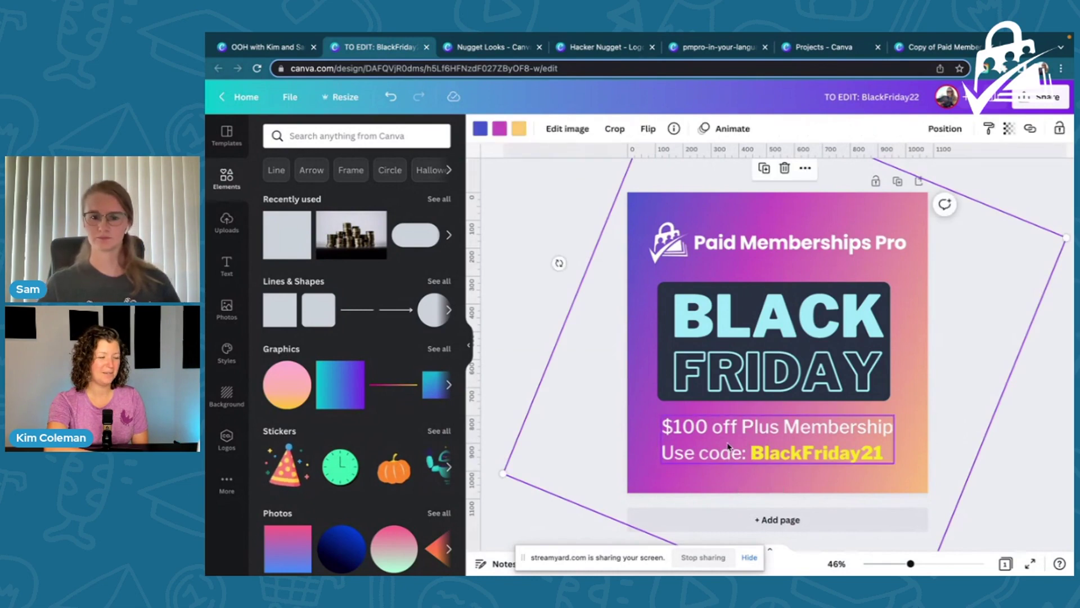
left_click_drag(726, 442, 725, 422)
left_click(815, 459)
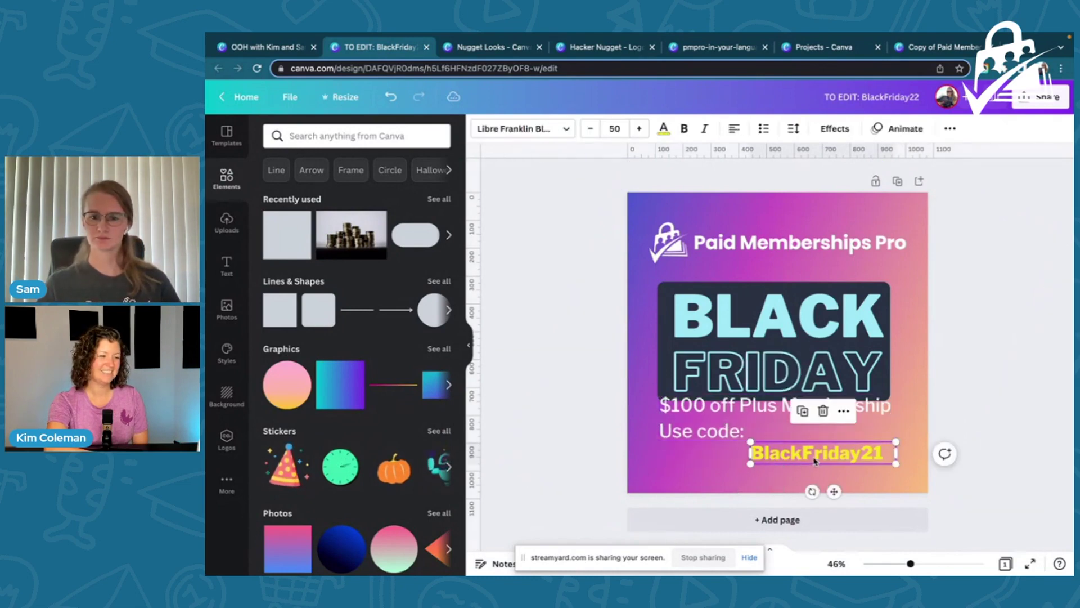
left_click(876, 450)
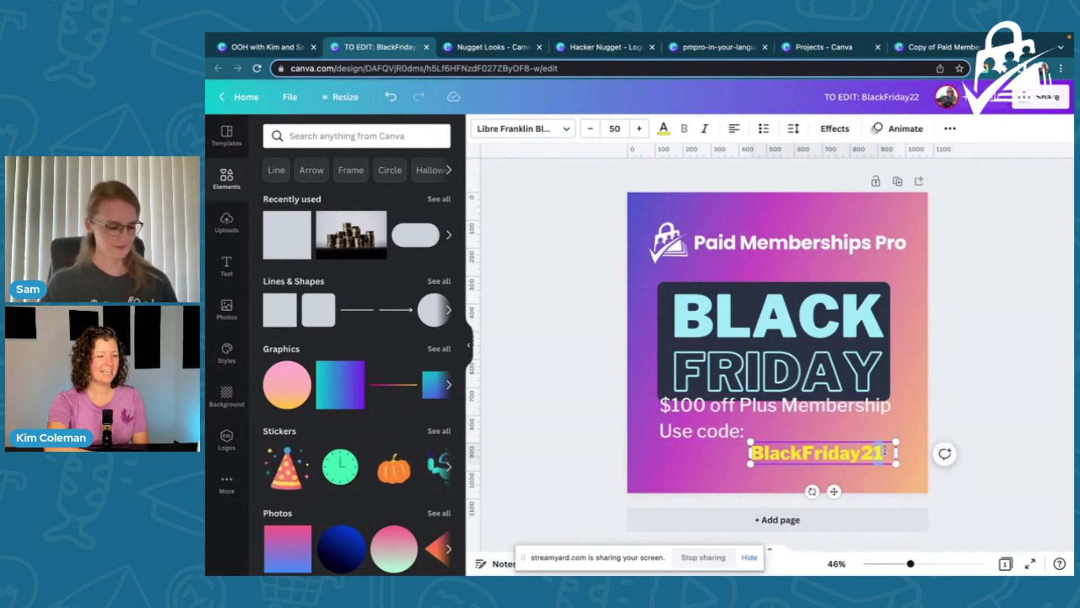
left_click(693, 410)
left_click_drag(692, 410, 695, 427)
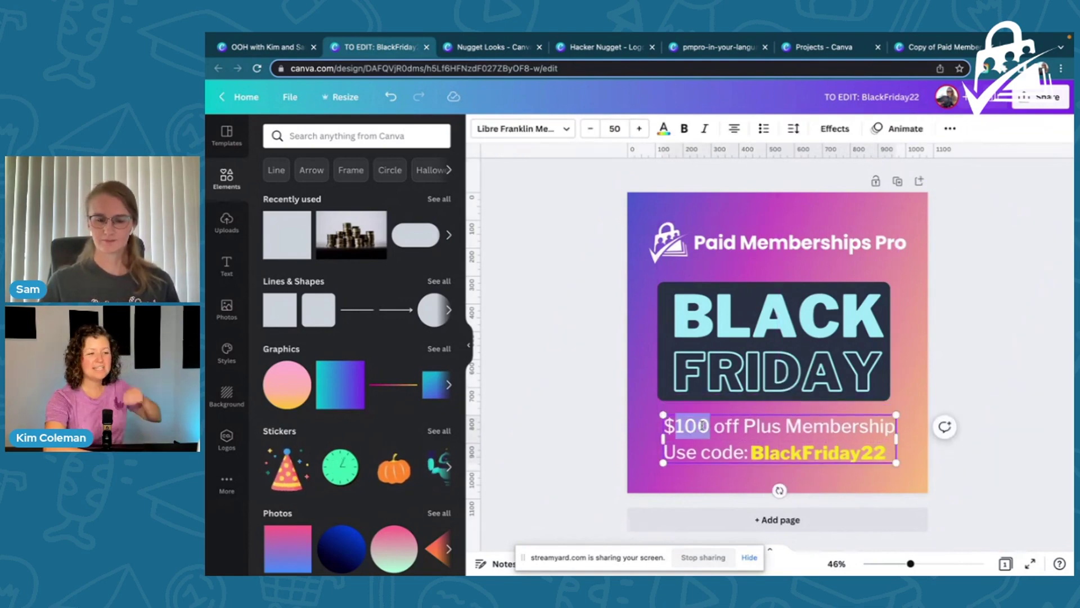
- Rewrite the offer line to read 'Save up to $300'
left_click(743, 426)
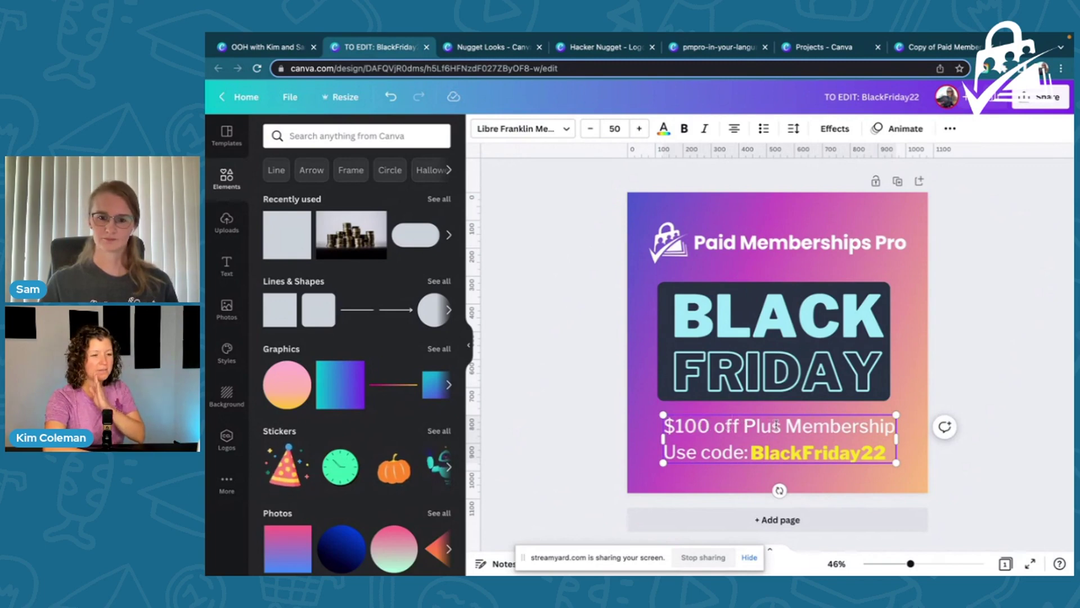
left_click_drag(778, 426, 664, 423)
type("Save up to ")
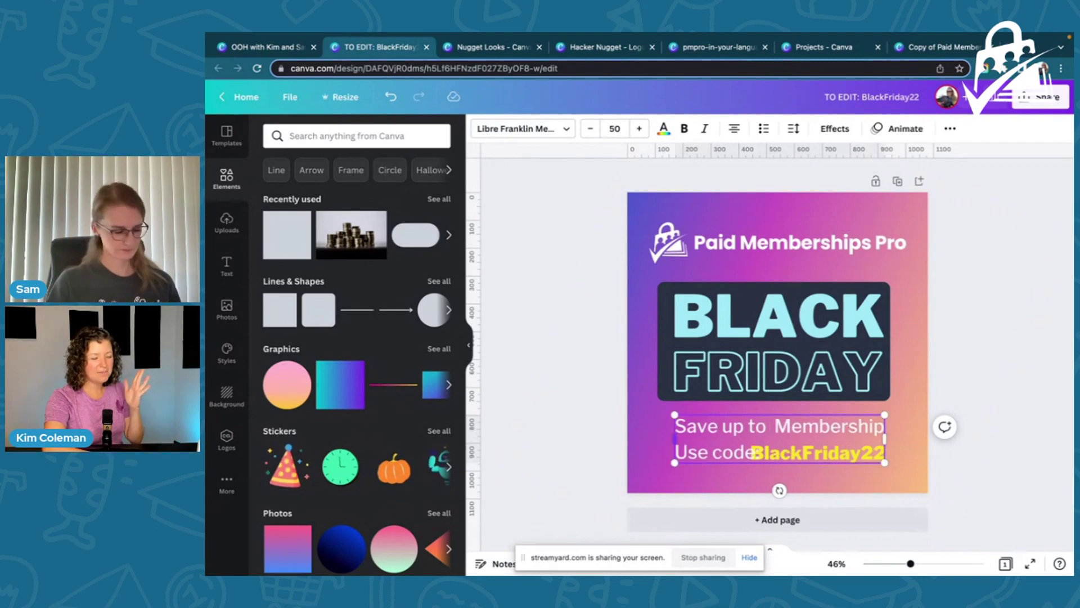
type("$300 on")
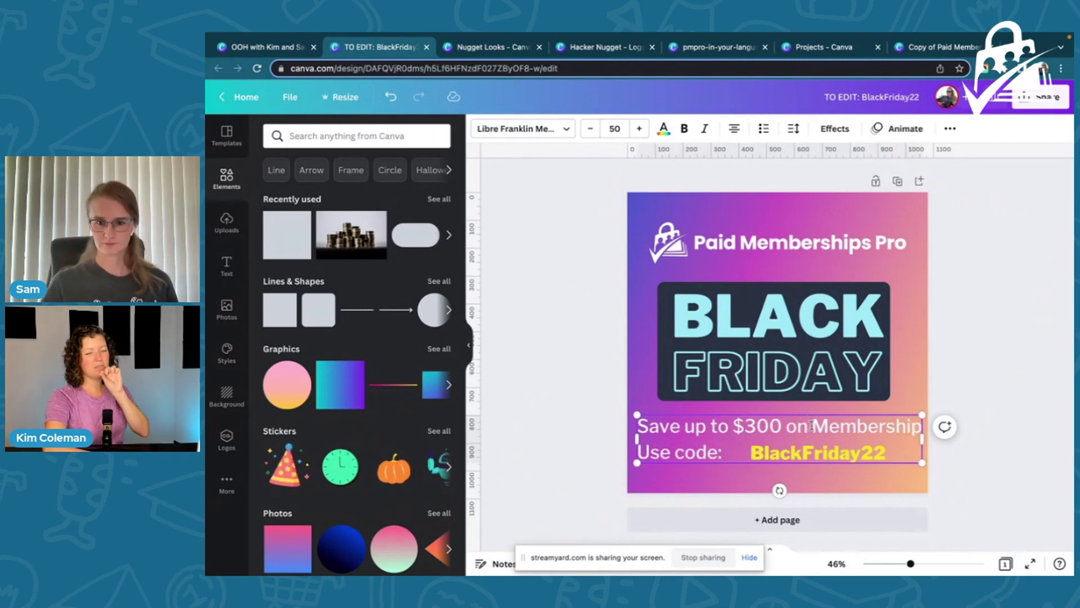
left_click_drag(811, 425, 898, 426)
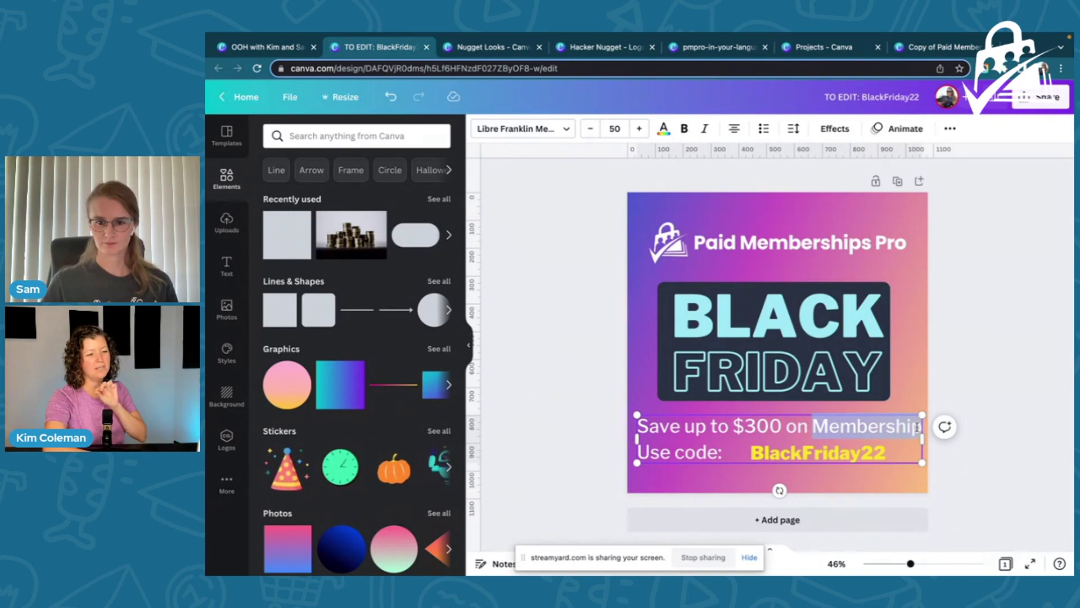
key("BackSpace")
key("BackSpace")
key("BackSpace")
key("BackSpace")
key("BackSpace")
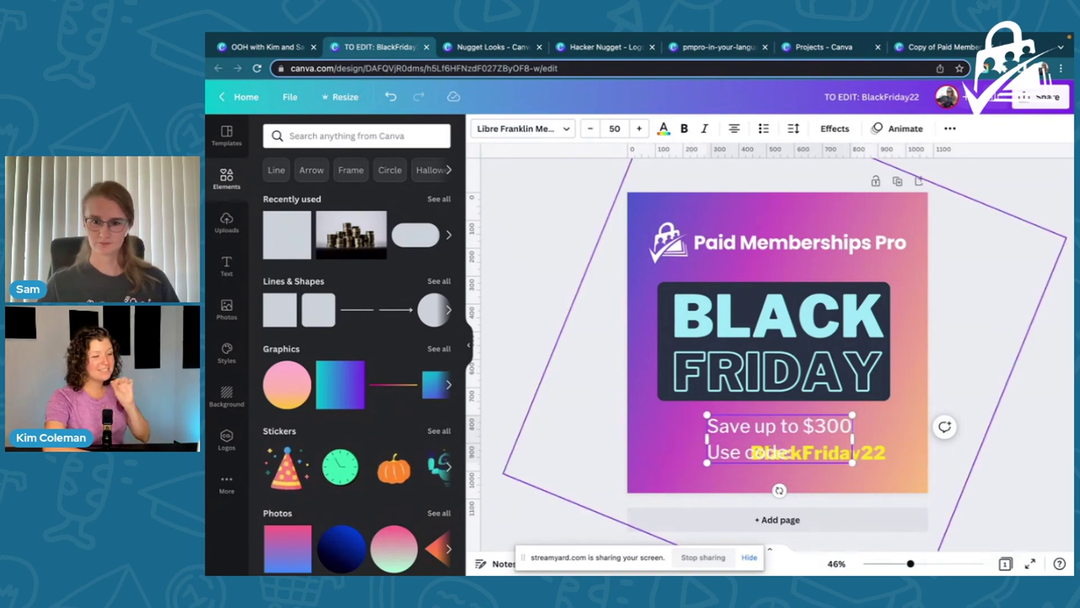
- Move the 'Save up to $300' text left so it no longer overlaps the code
left_click(773, 414)
left_click(751, 436)
left_click_drag(751, 437, 708, 440)
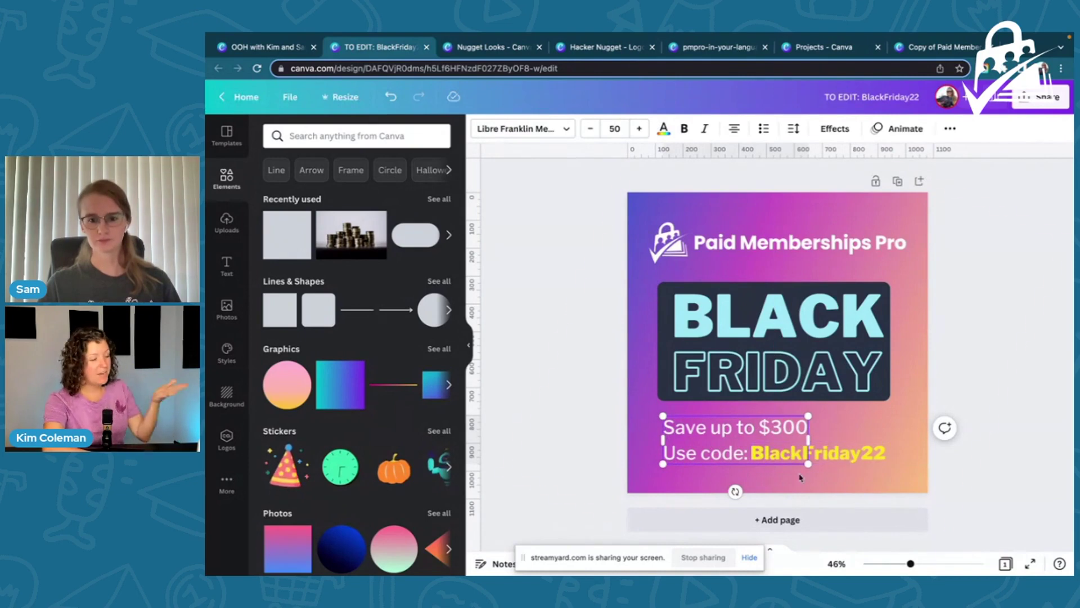
left_click(796, 488)
left_click(713, 436)
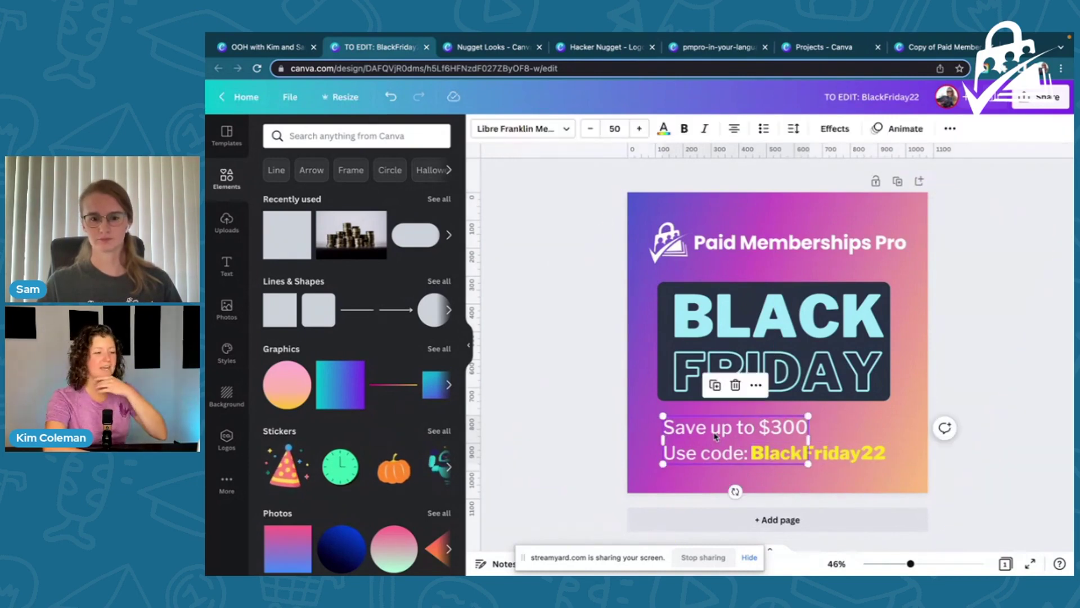
right_click(667, 427)
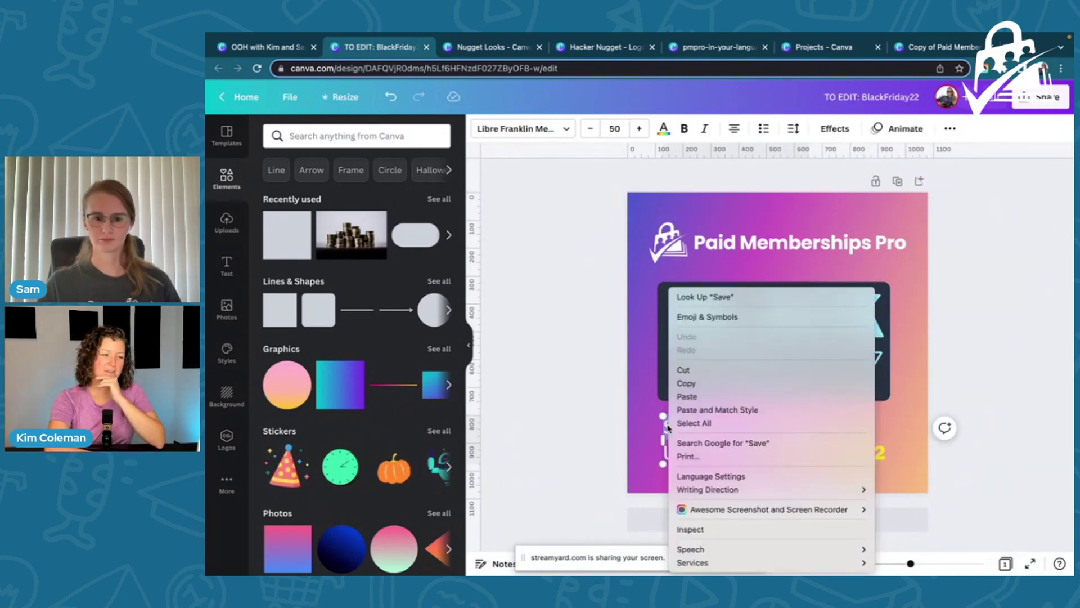
left_click(637, 433)
left_click(669, 427)
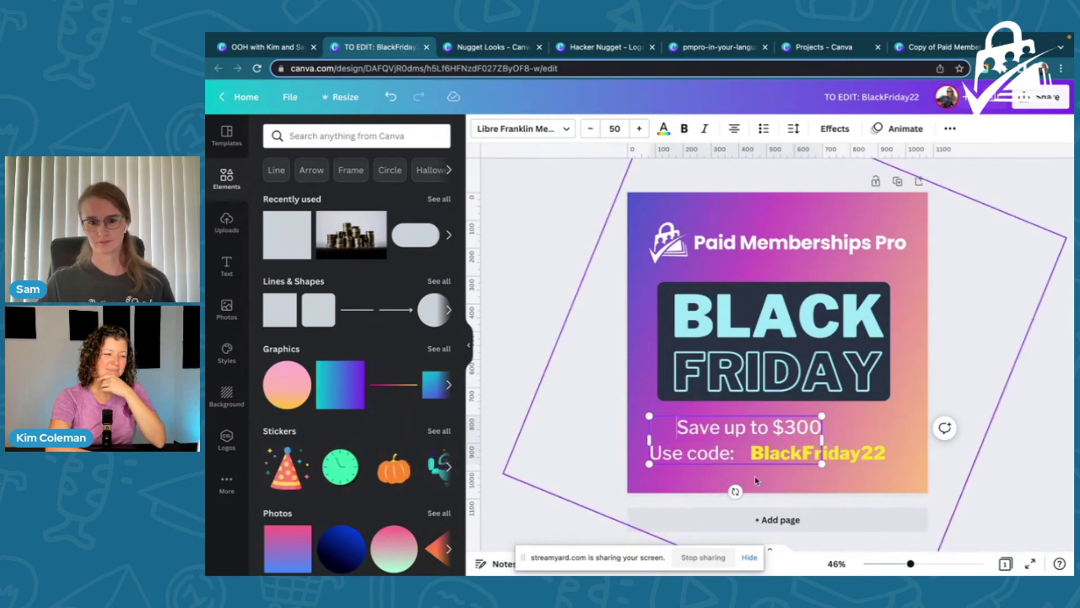
- Nudge the 'Save up to $300' caption about 15 px right and review the layout
left_click(753, 467)
left_click_drag(728, 428, 740, 425)
left_click(825, 480)
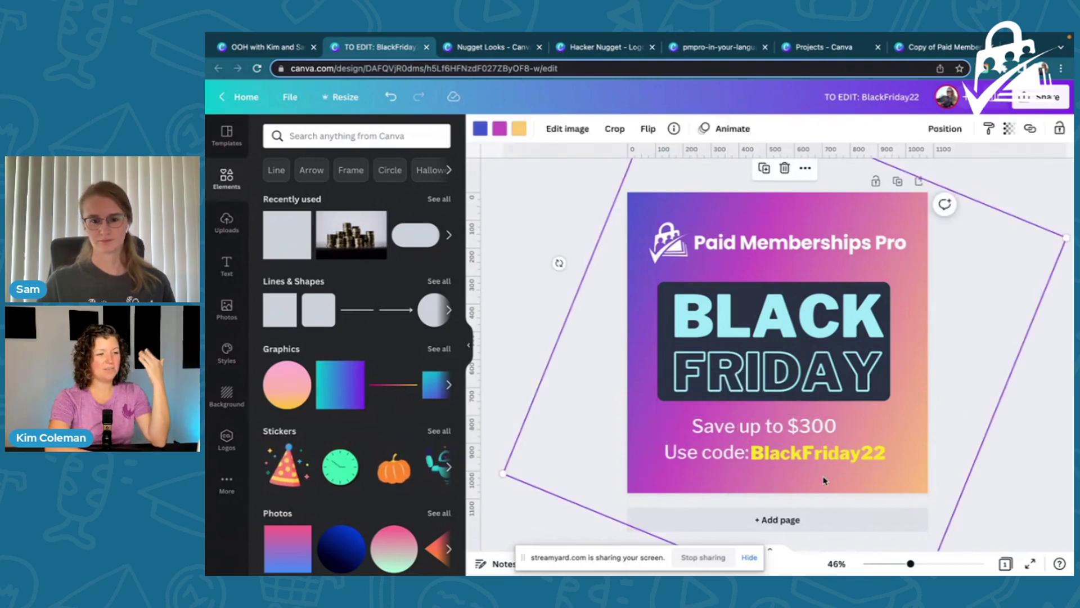
left_click(743, 423)
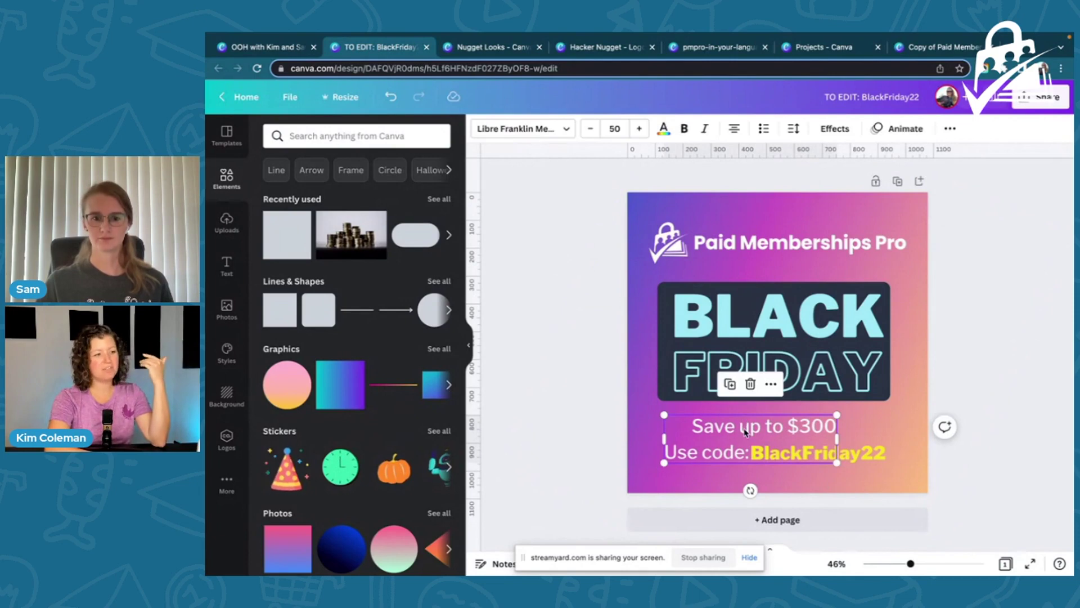
left_click(695, 428)
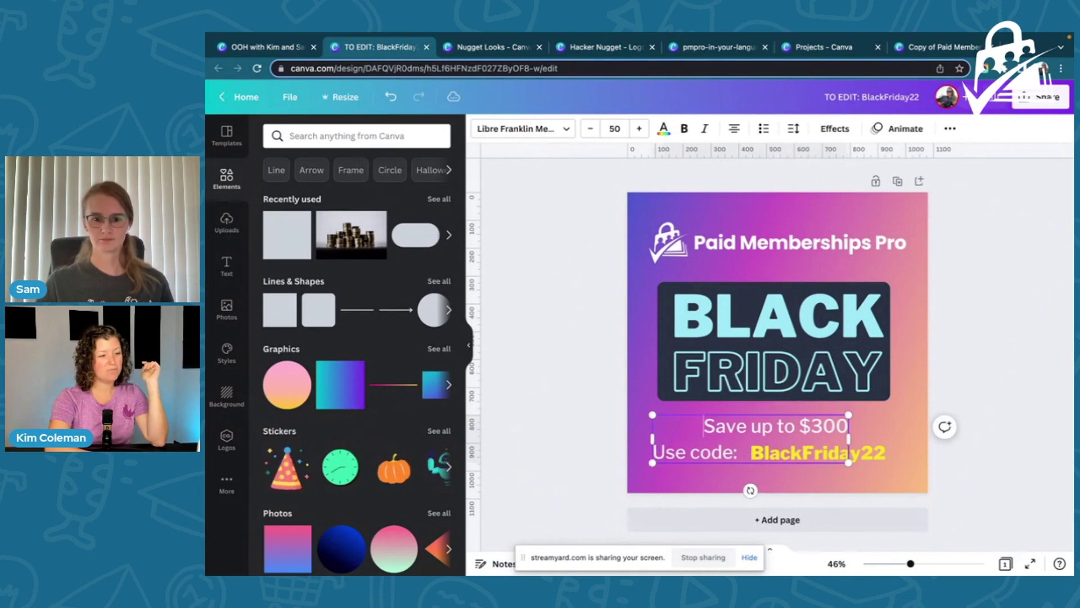
left_click(808, 488)
left_click(777, 426)
left_click_drag(777, 426, 825, 424)
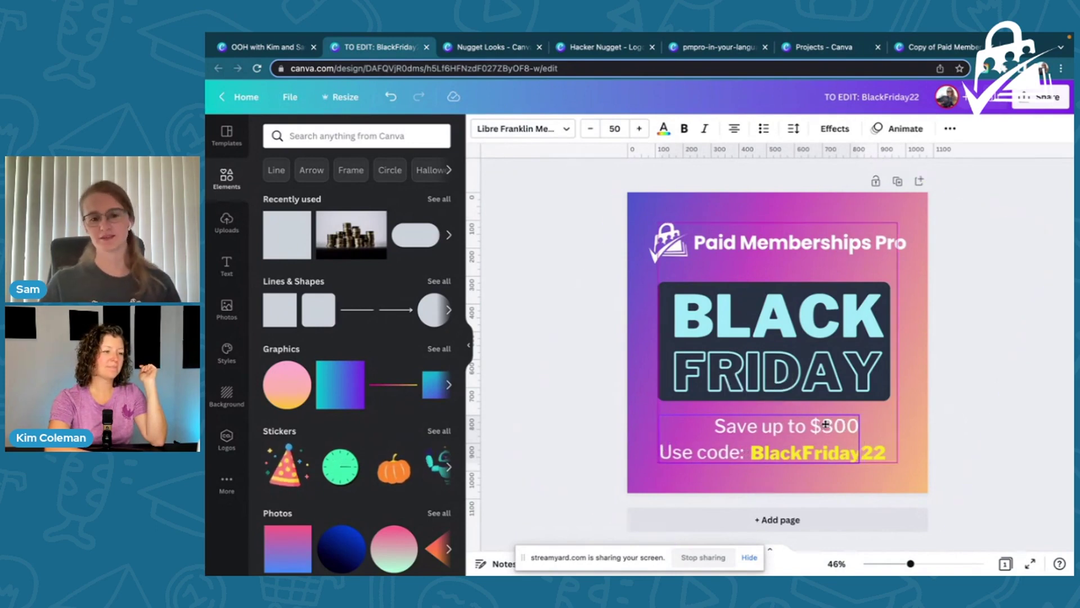
left_click(838, 482)
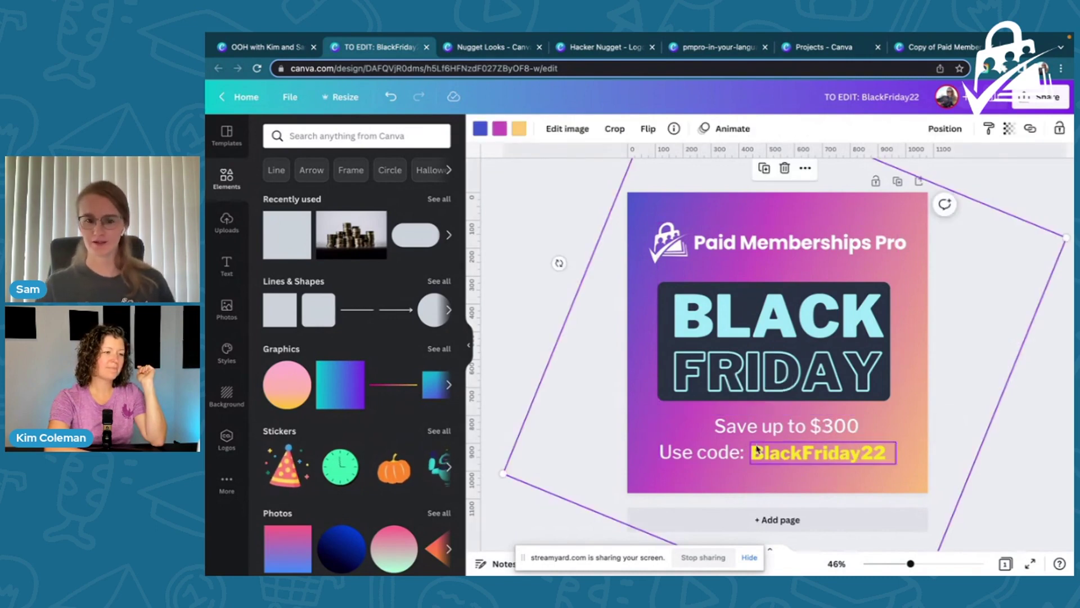
left_click(752, 434)
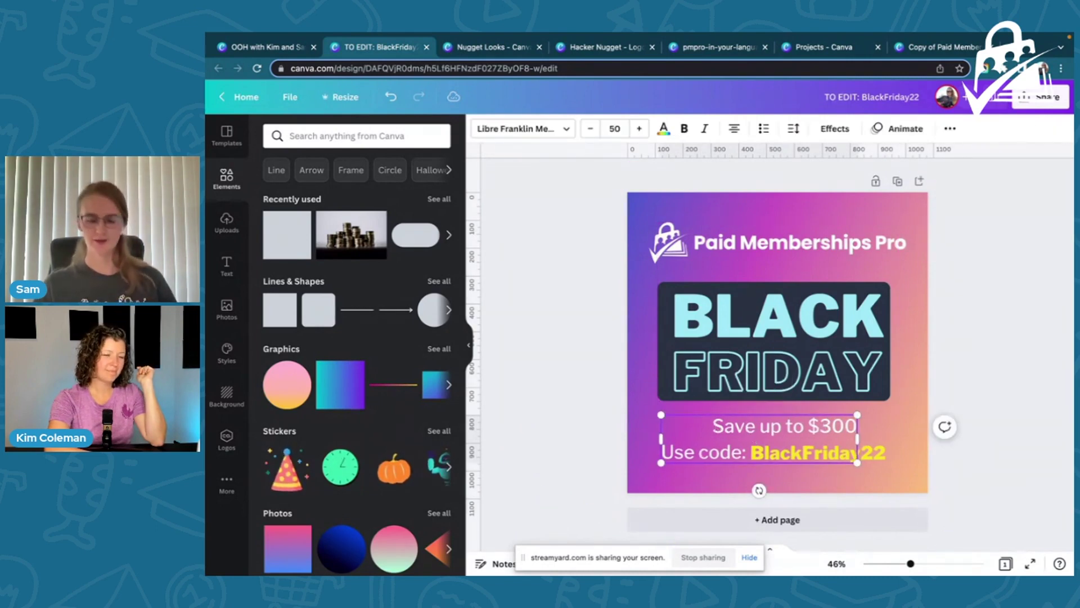
left_click(806, 488)
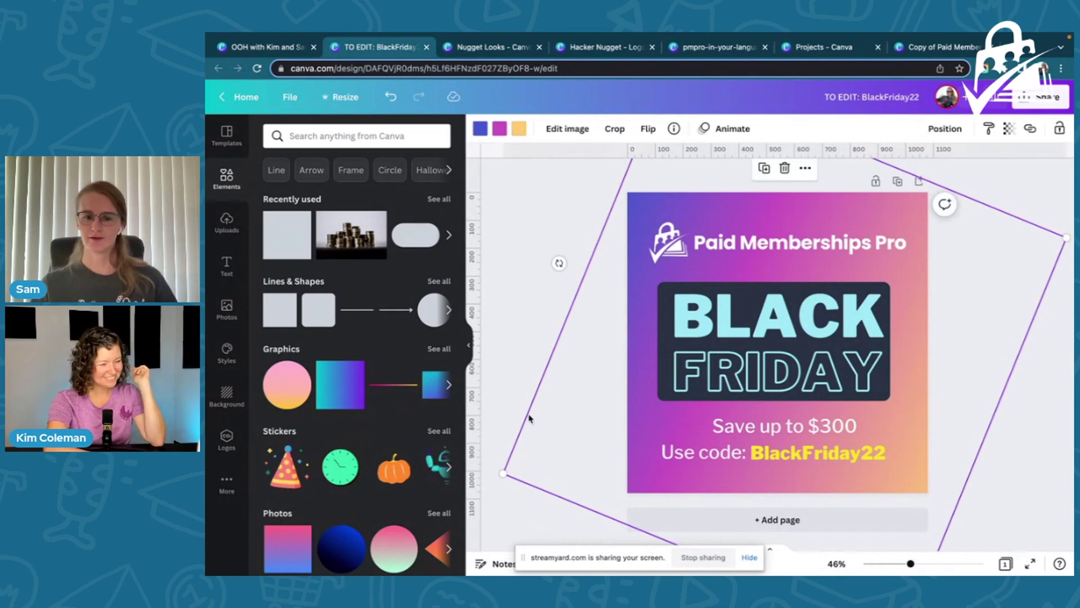
left_click(552, 306)
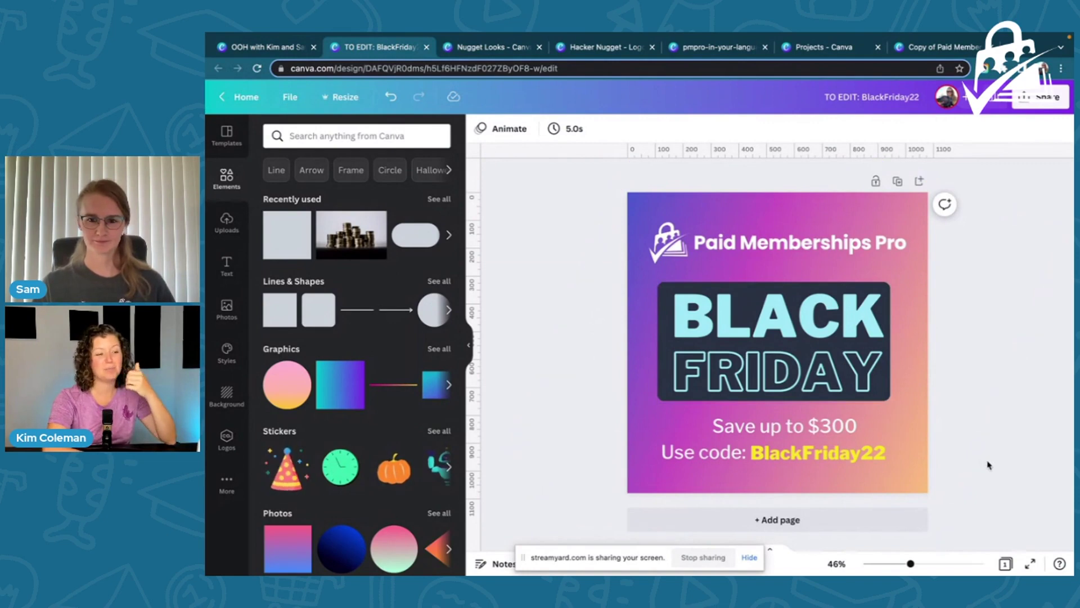
- Raise the Paid Memberships Pro logo and BLACK FRIDAY text block slightly
left_click_drag(740, 243, 740, 240)
left_click(791, 332)
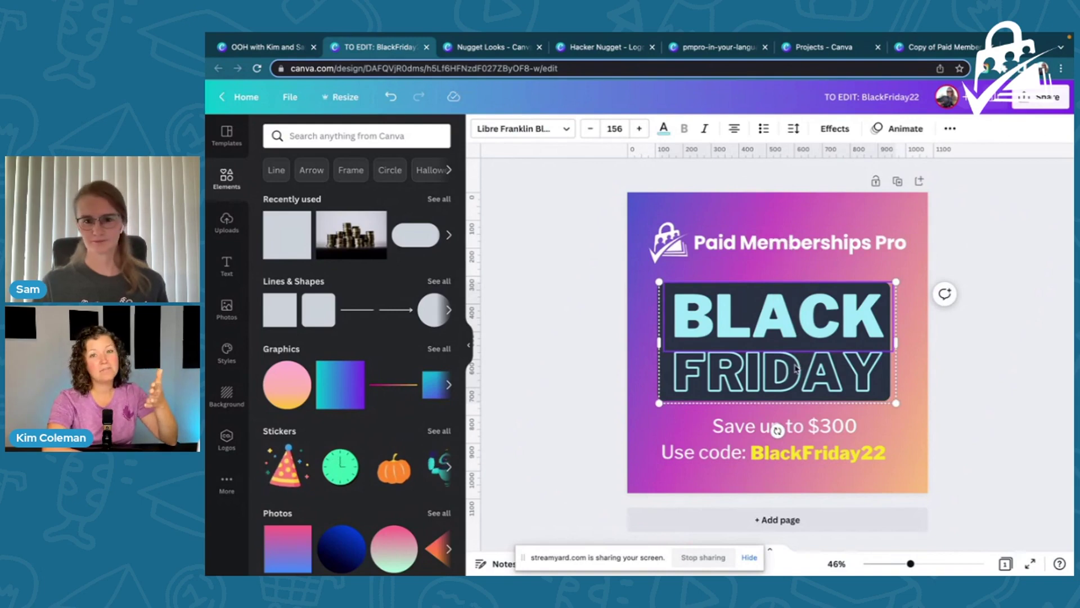
left_click_drag(810, 359, 811, 357)
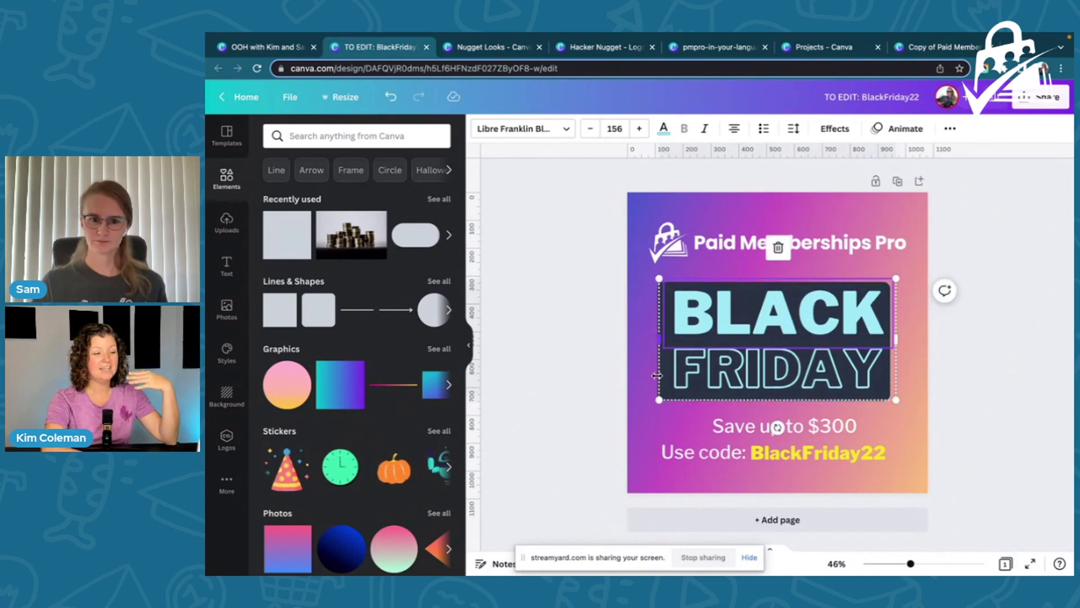
left_click(776, 246)
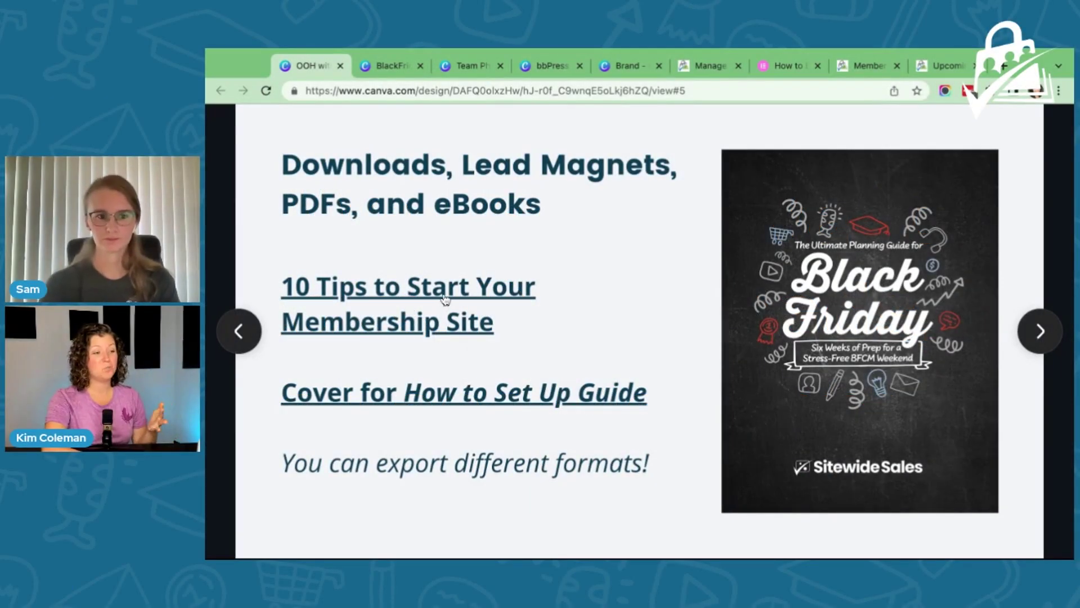
- Open the '10 Tips to Start Your Membership Site' link and switch to its editor tab
left_click(442, 303)
left_click(311, 66)
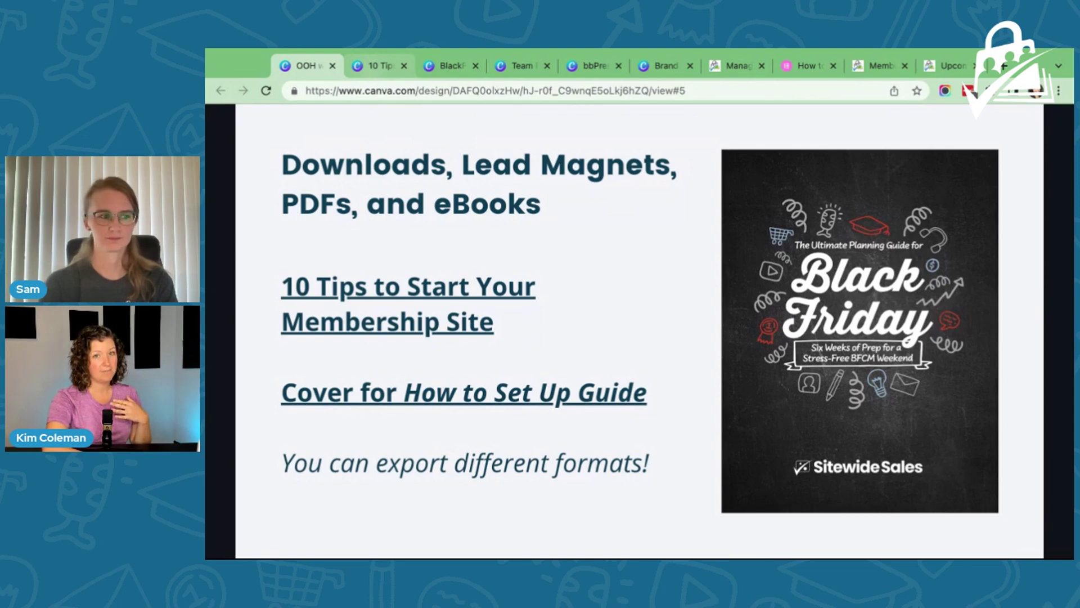
key("ctrl+Tab")
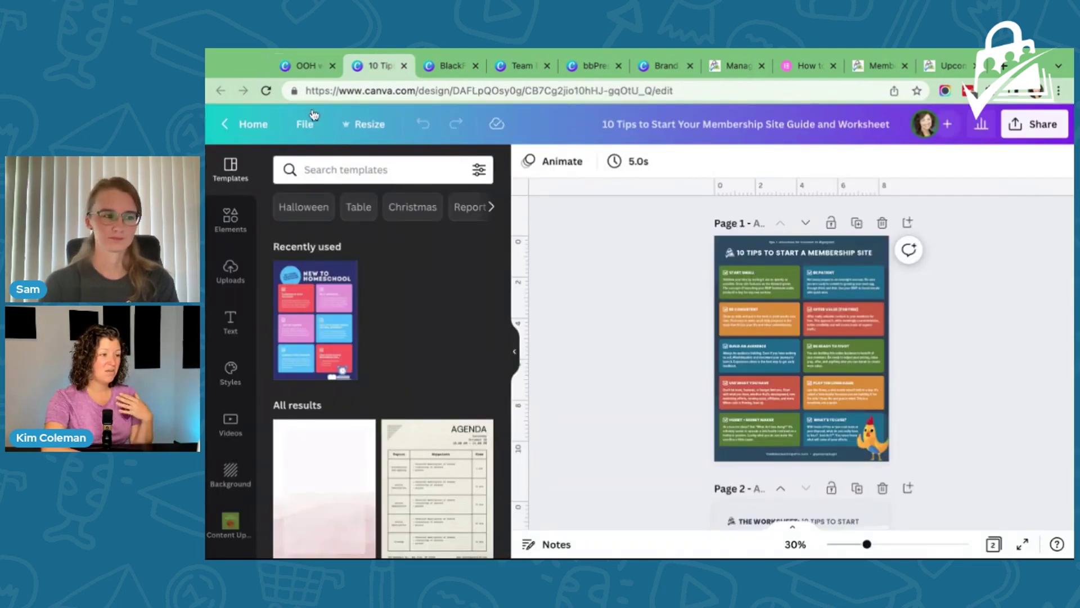
left_click(307, 66)
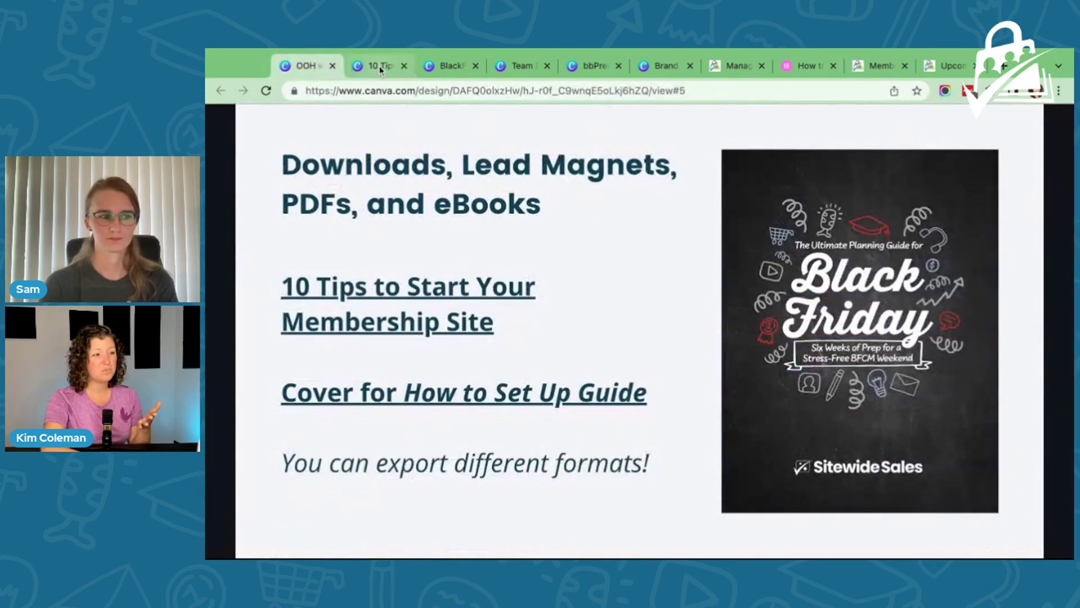
left_click(379, 66)
scroll(869, 546, "up", 5)
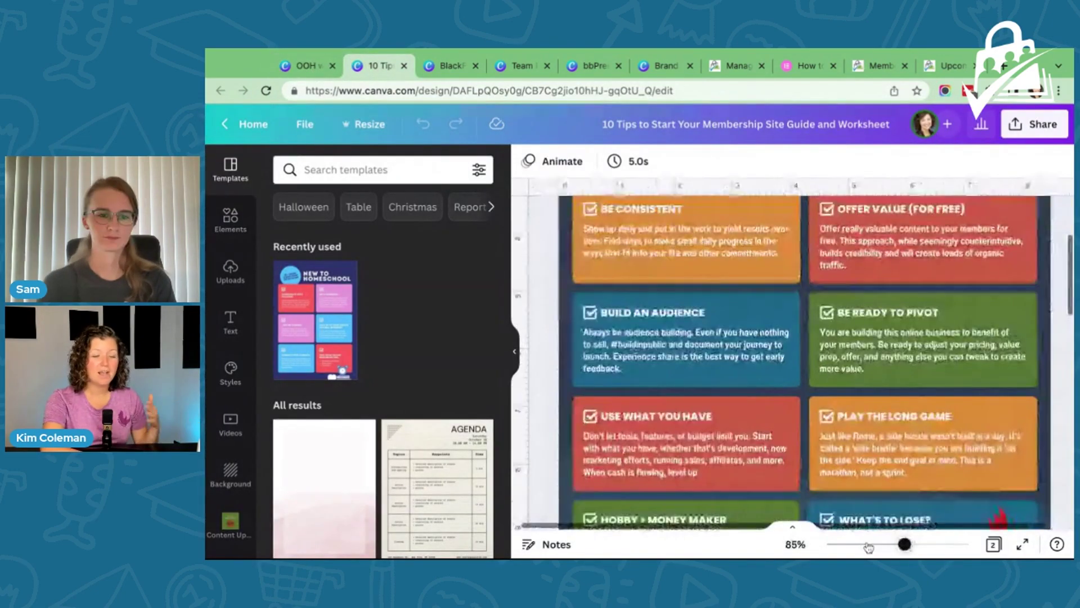
scroll(900, 544, "down", 2)
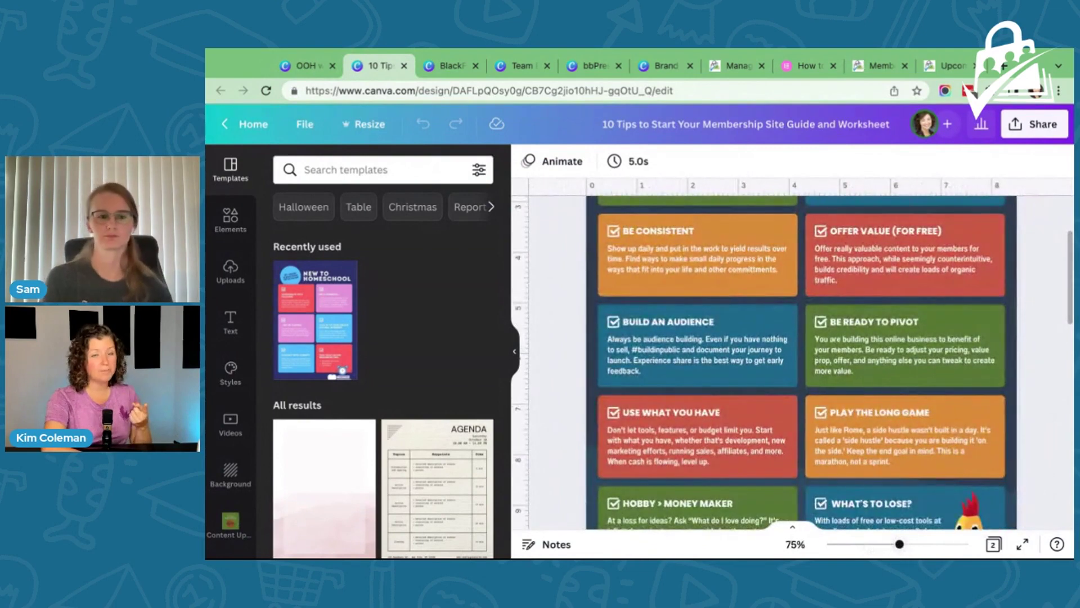
scroll(873, 447, "up", 5)
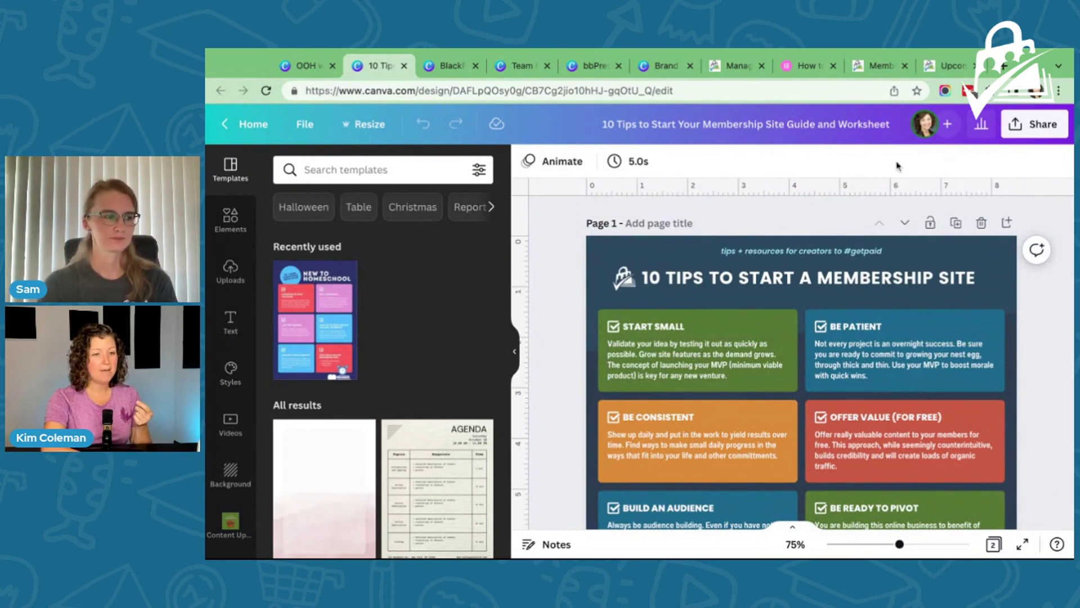
left_click(364, 124)
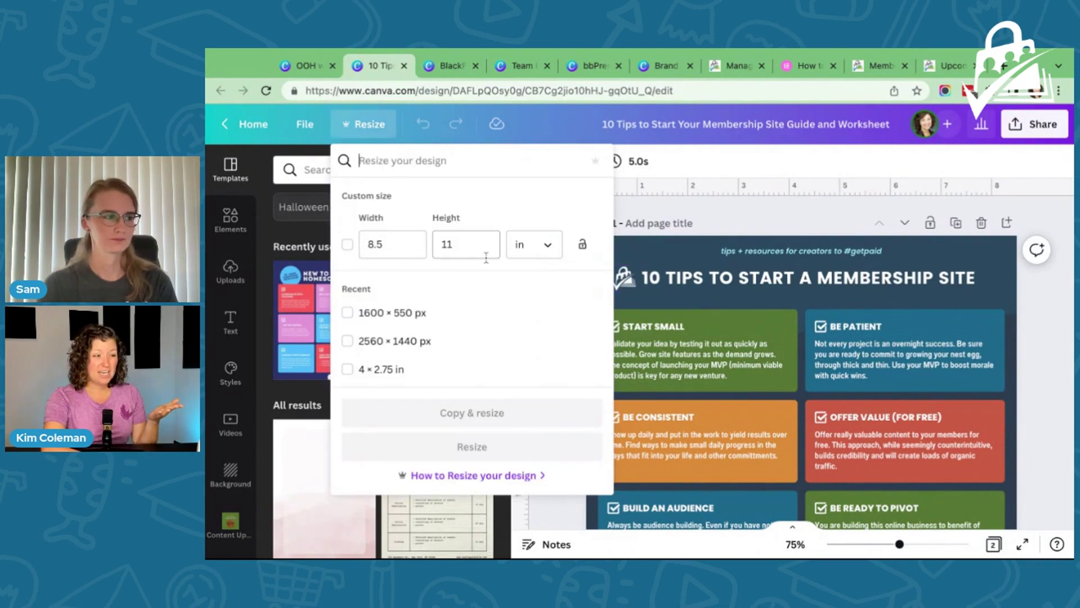
left_click(1054, 395)
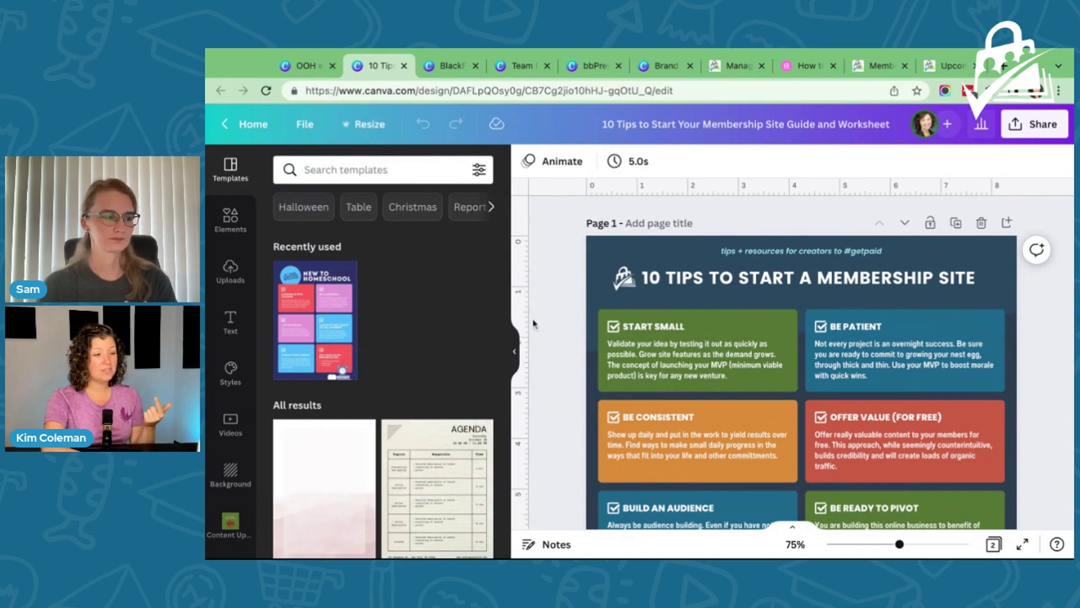
- Insert the recently used New to Homeschool template as page 2 and scroll through both pages
left_click(316, 336)
left_click(718, 377)
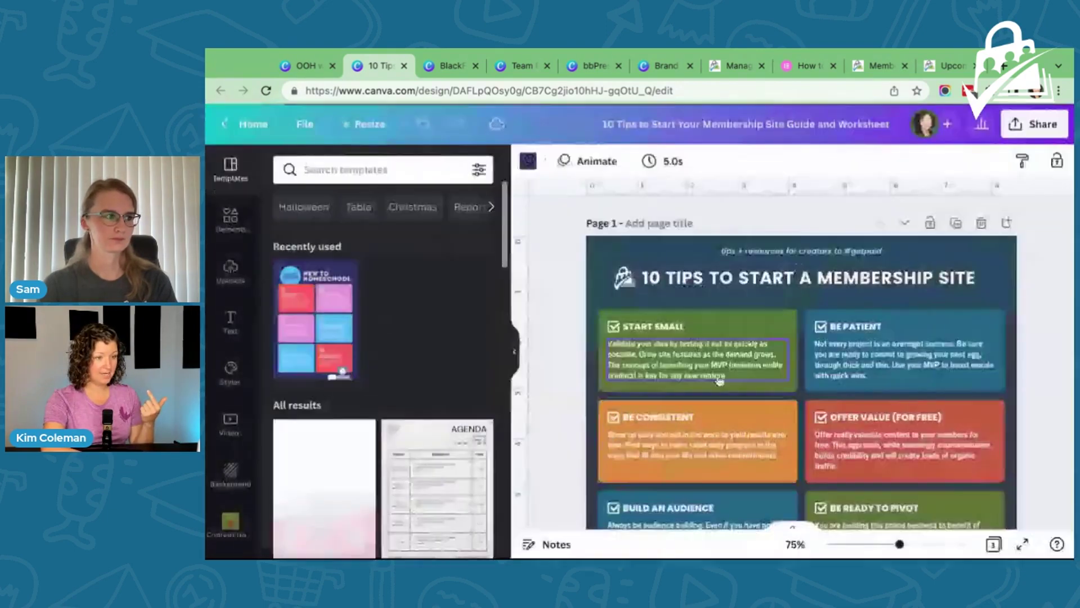
scroll(565, 284, "up", 5)
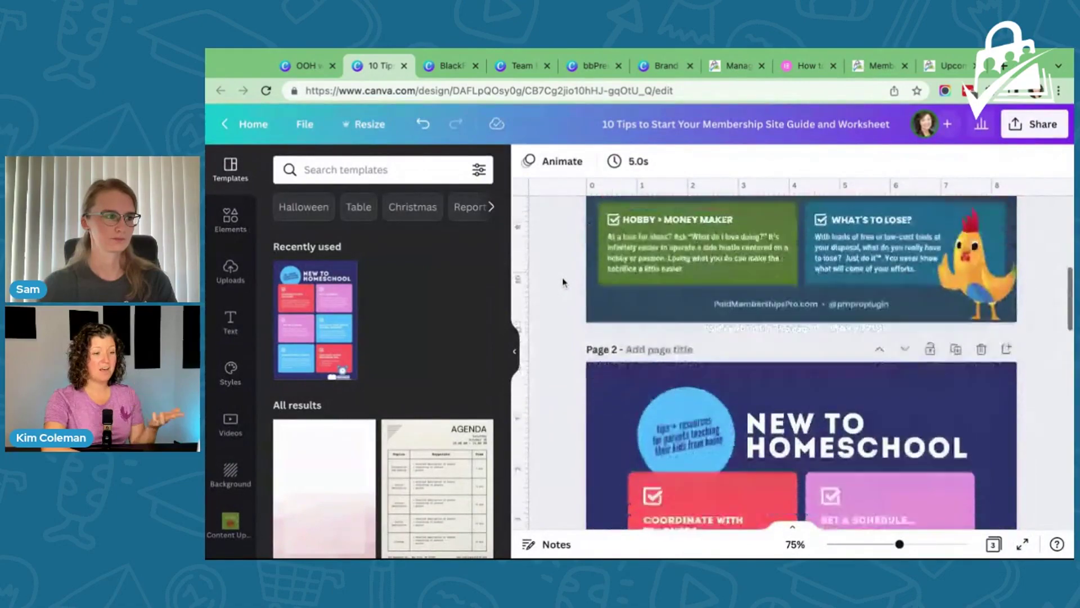
scroll(564, 283, "down", 2)
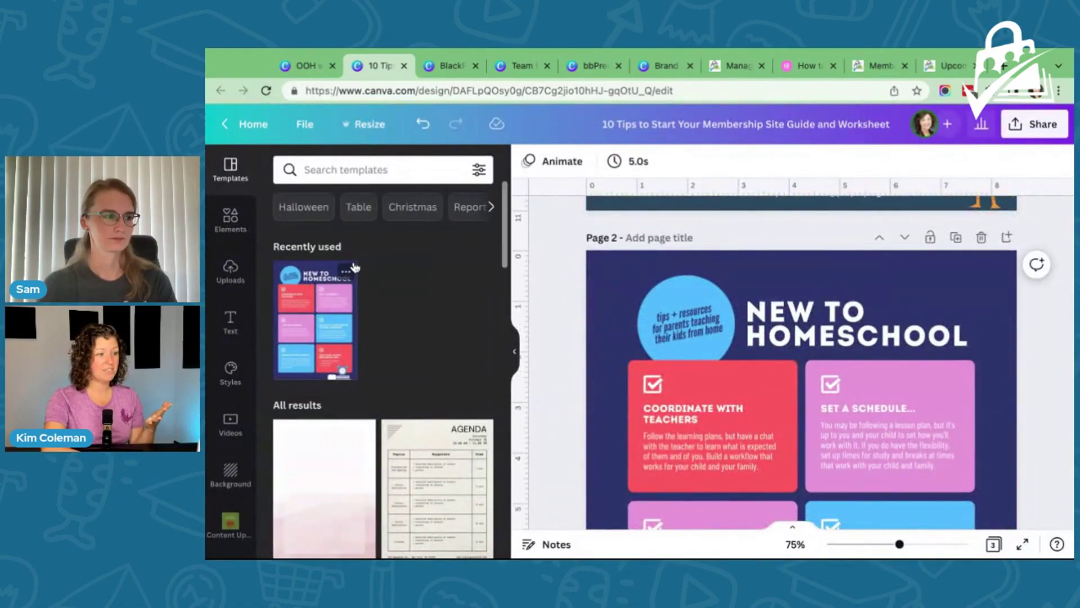
scroll(362, 285, "down", 10)
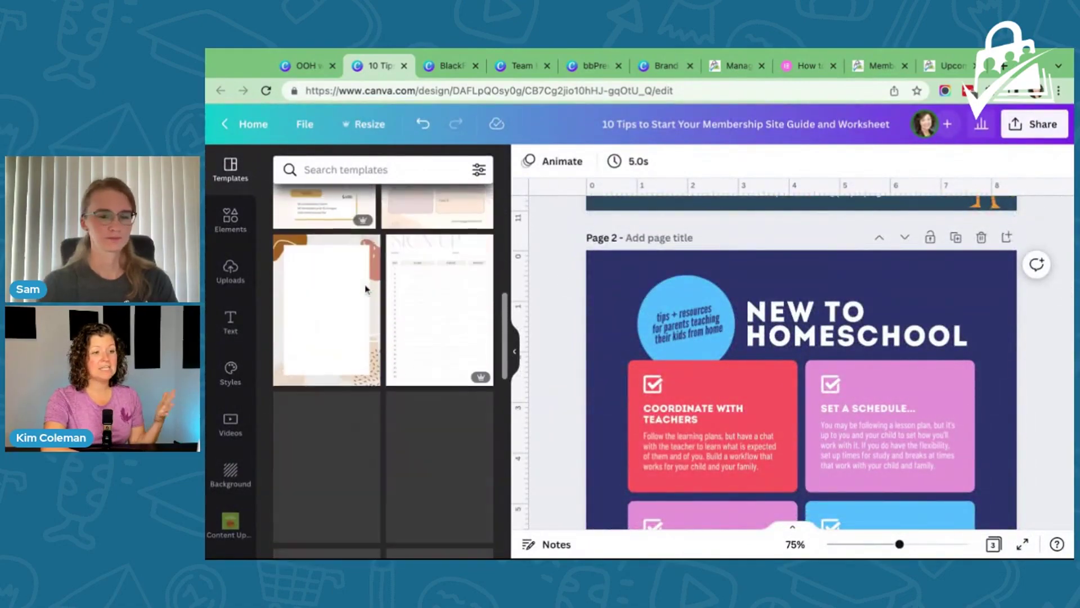
scroll(338, 366, "up", 3)
scroll(338, 366, "up", 5)
scroll(568, 313, "down", 1)
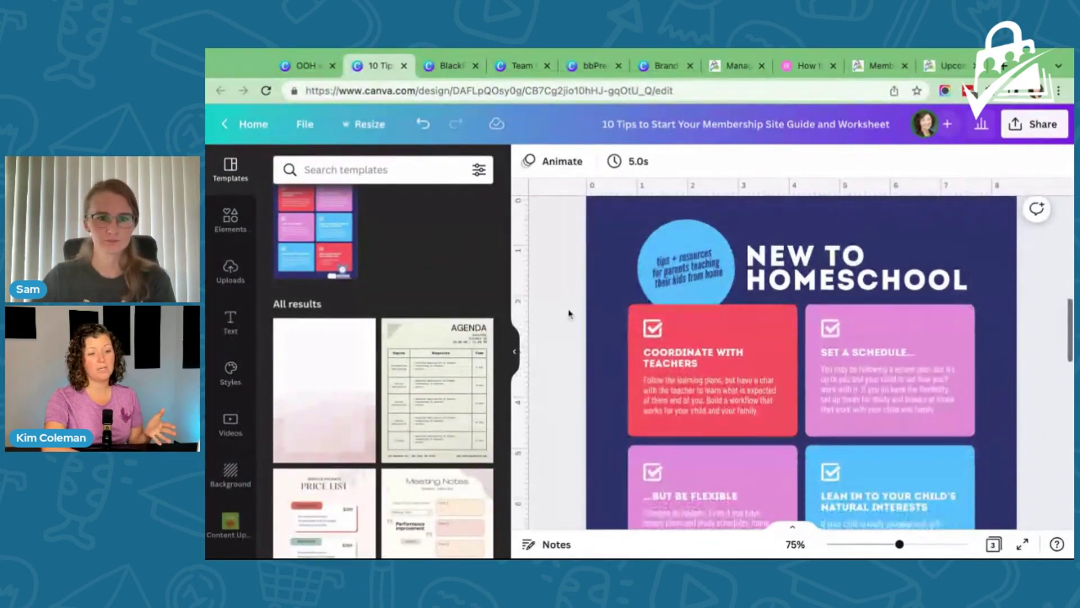
scroll(568, 314, "down", 1)
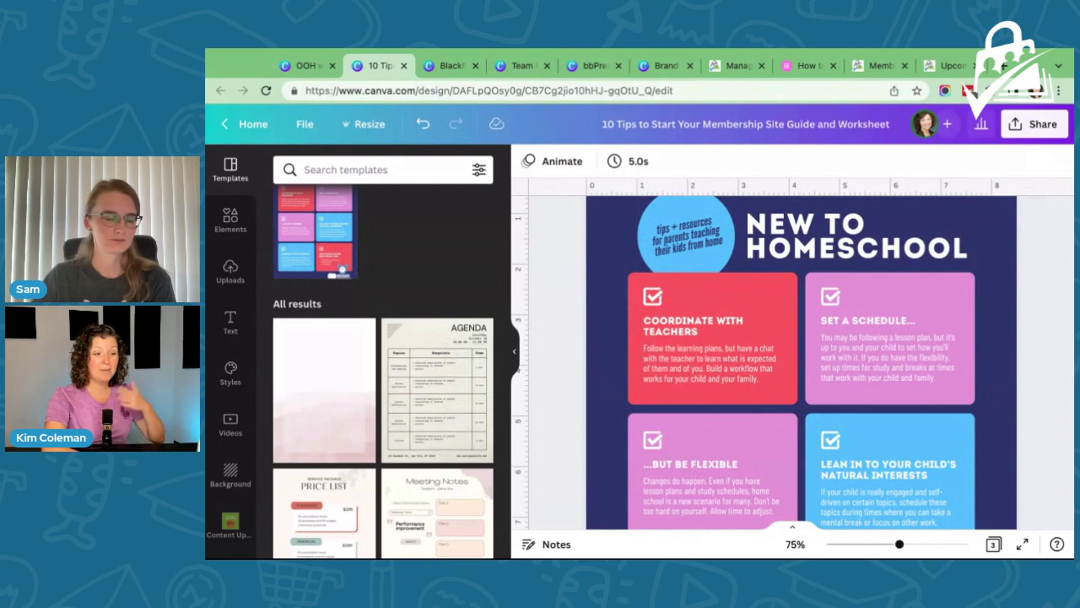
scroll(802, 363, "up", 1)
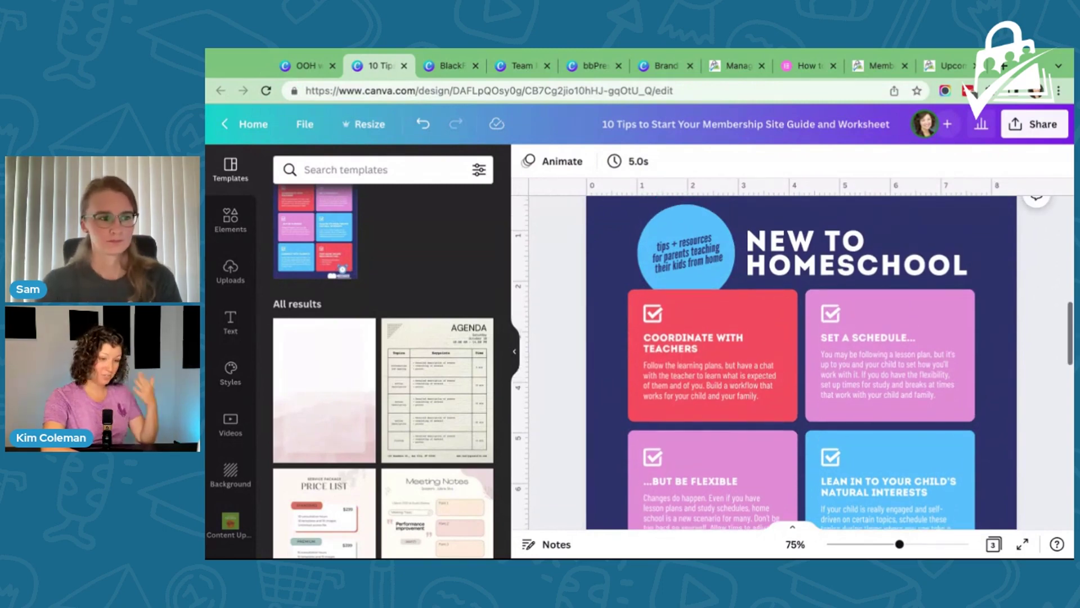
scroll(801, 362, "up", 5)
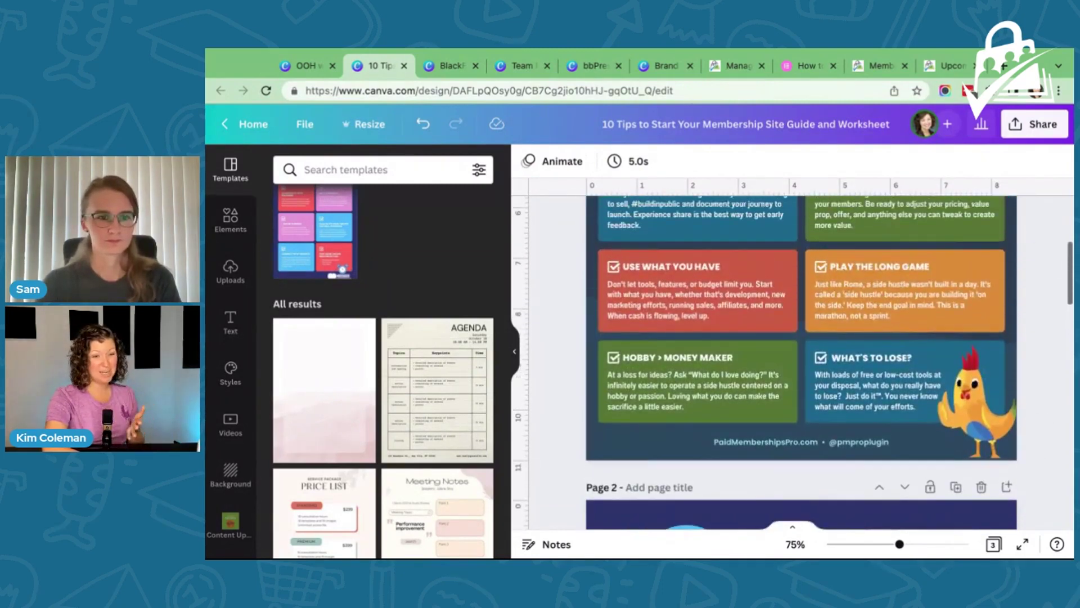
scroll(987, 305, "down", 3)
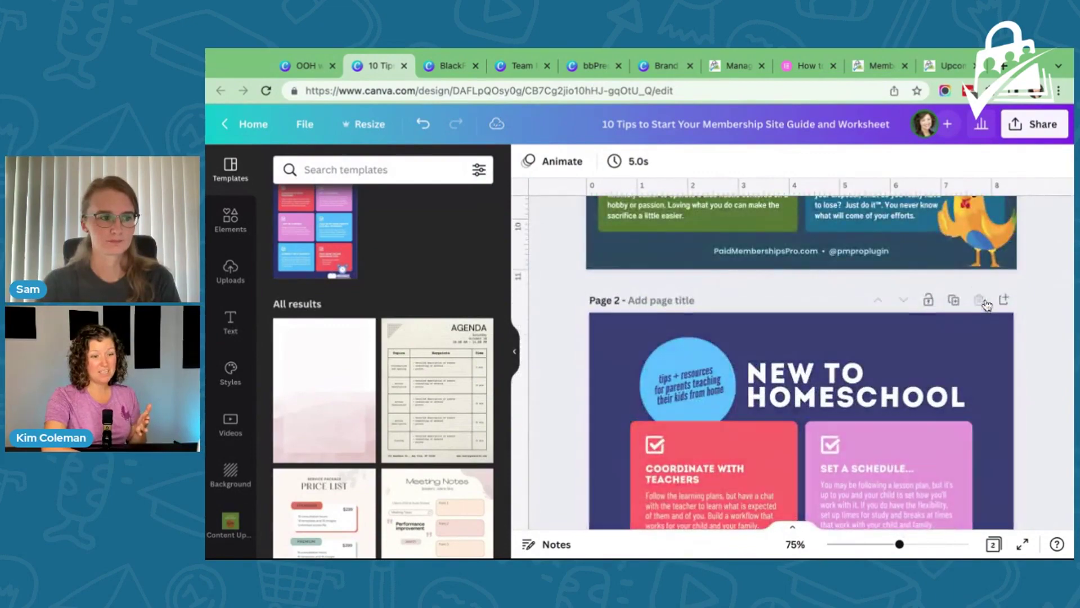
- Undo the New to Homeschool page and scroll to confirm The Worksheet is page 2
key("ctrl+z")
scroll(542, 362, "up", 7)
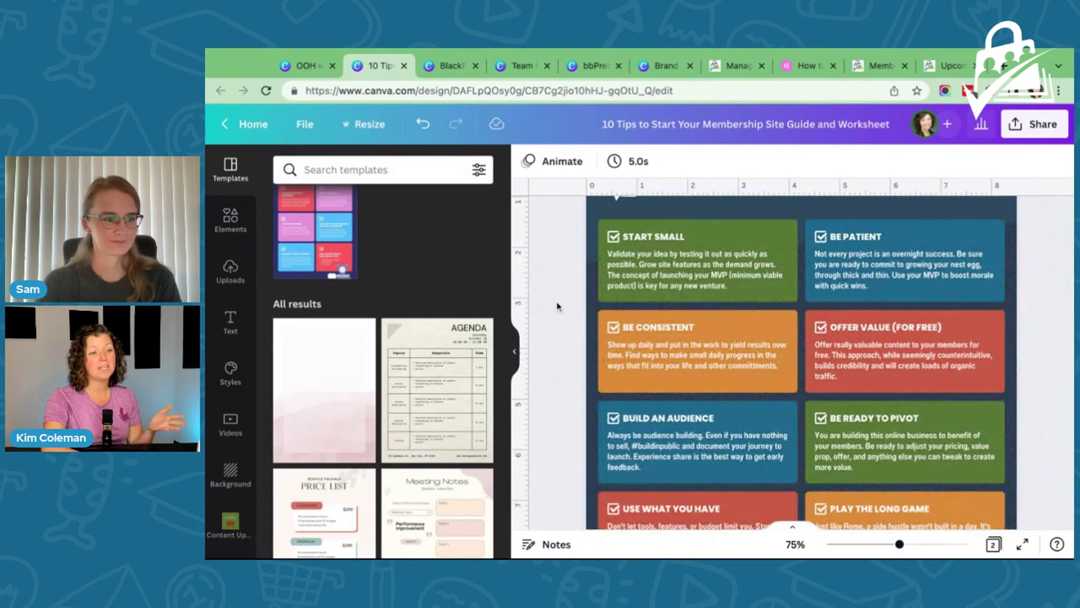
scroll(553, 268, "up", 1)
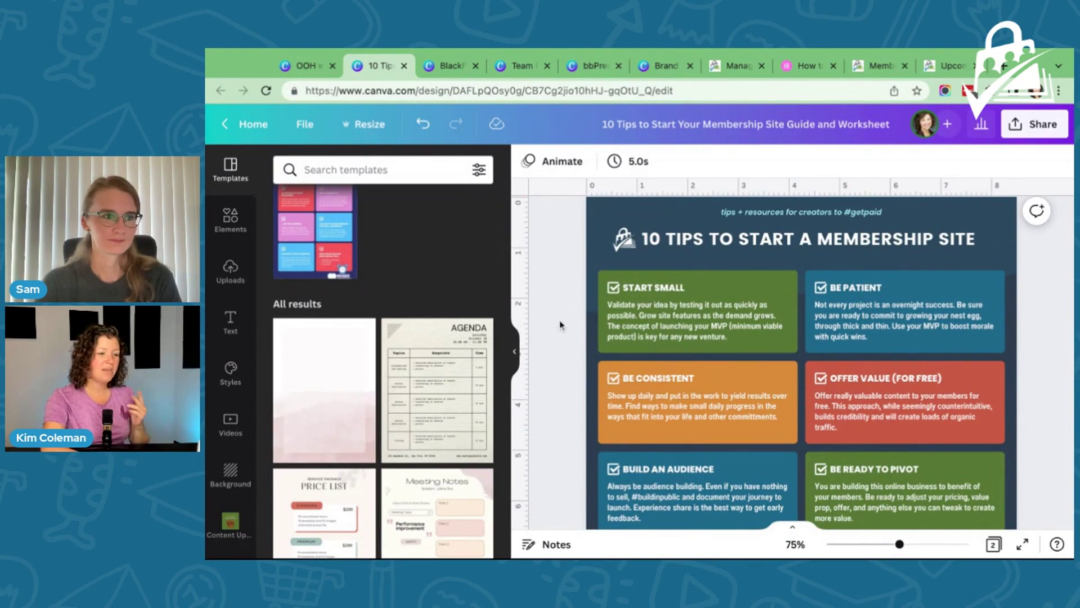
scroll(560, 324, "down", 3)
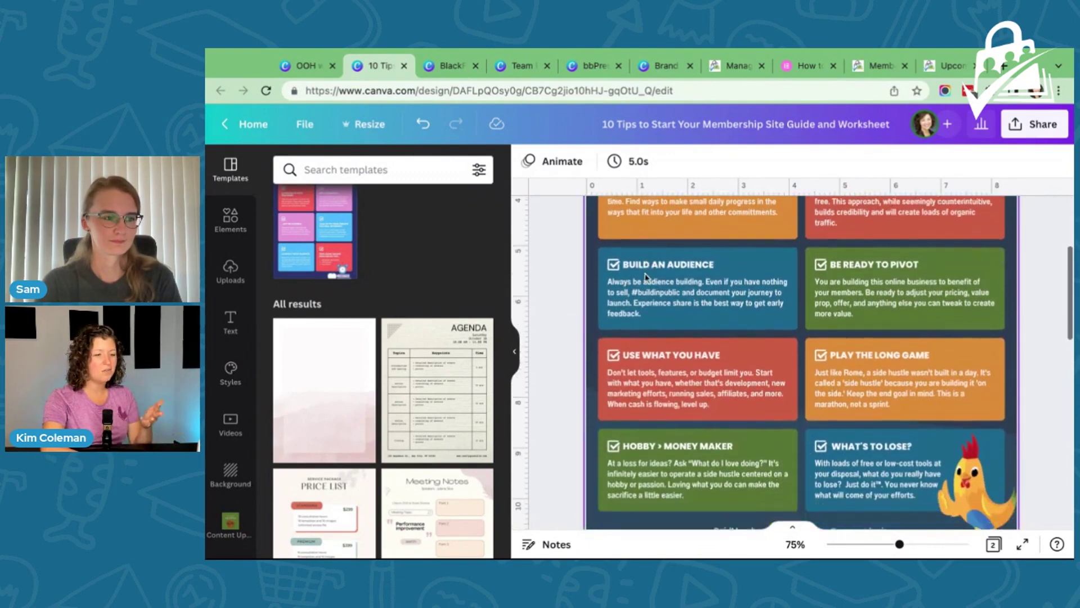
scroll(644, 273, "down", 4)
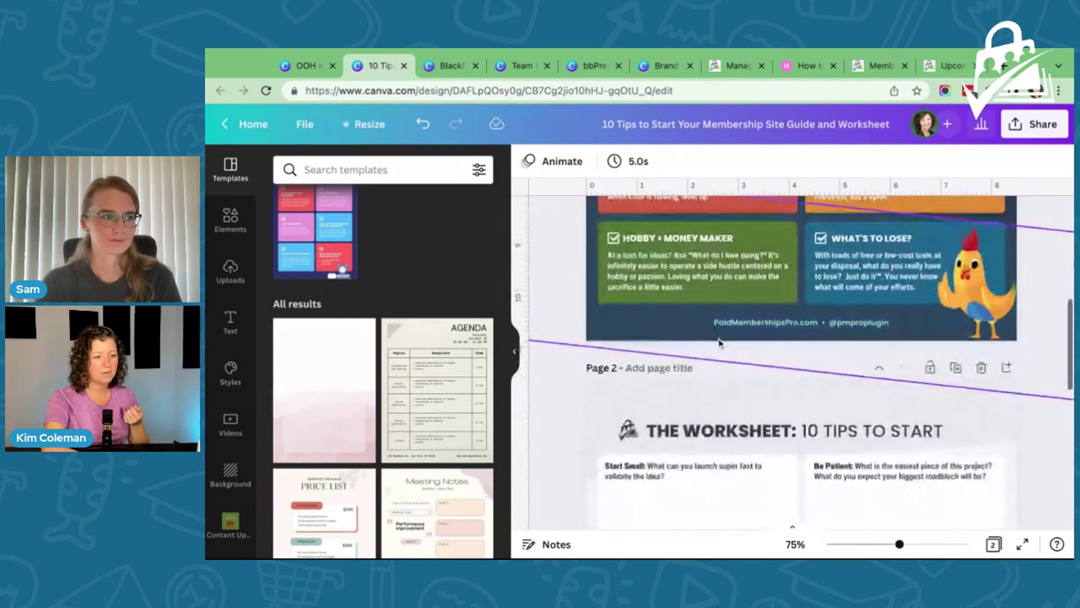
scroll(719, 343, "down", 2)
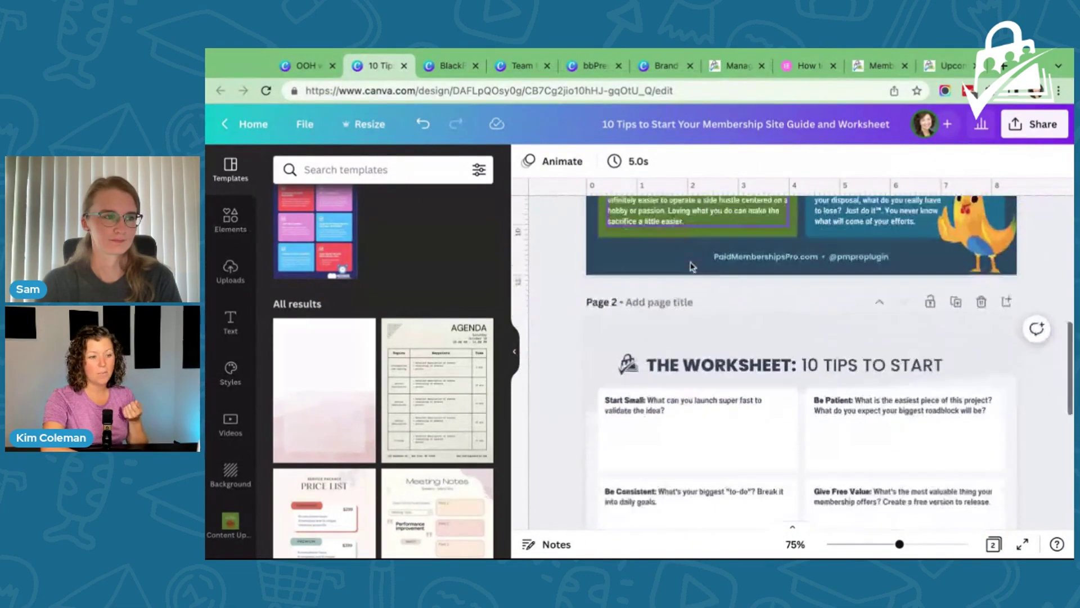
scroll(691, 267, "down", 2)
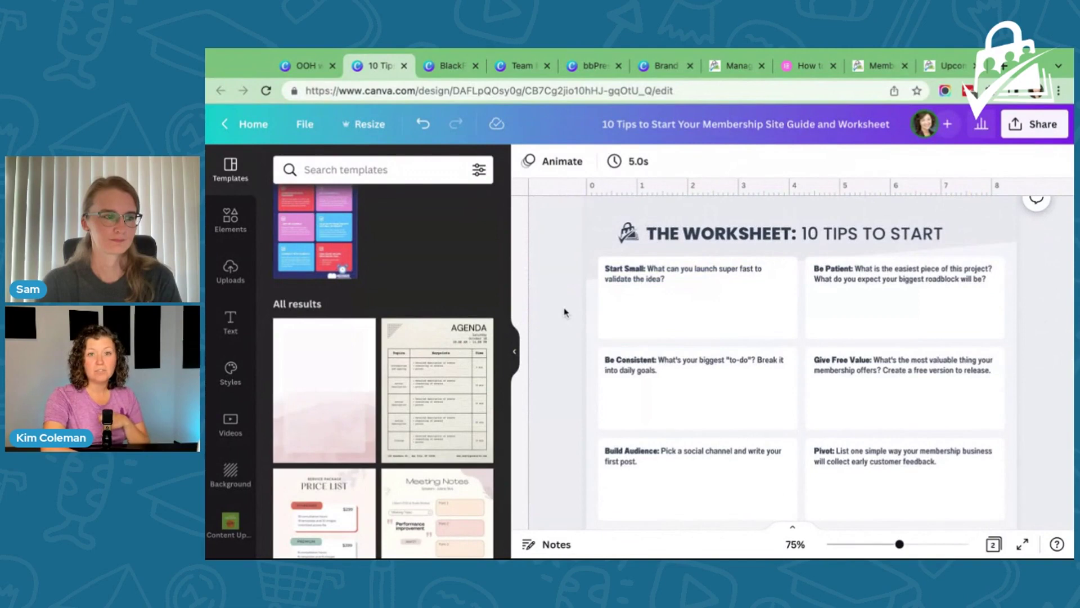
scroll(563, 307, "down", 3)
- Set the 10 Tips guide download to PDF Standard with all 2 pages included
left_click(1024, 126)
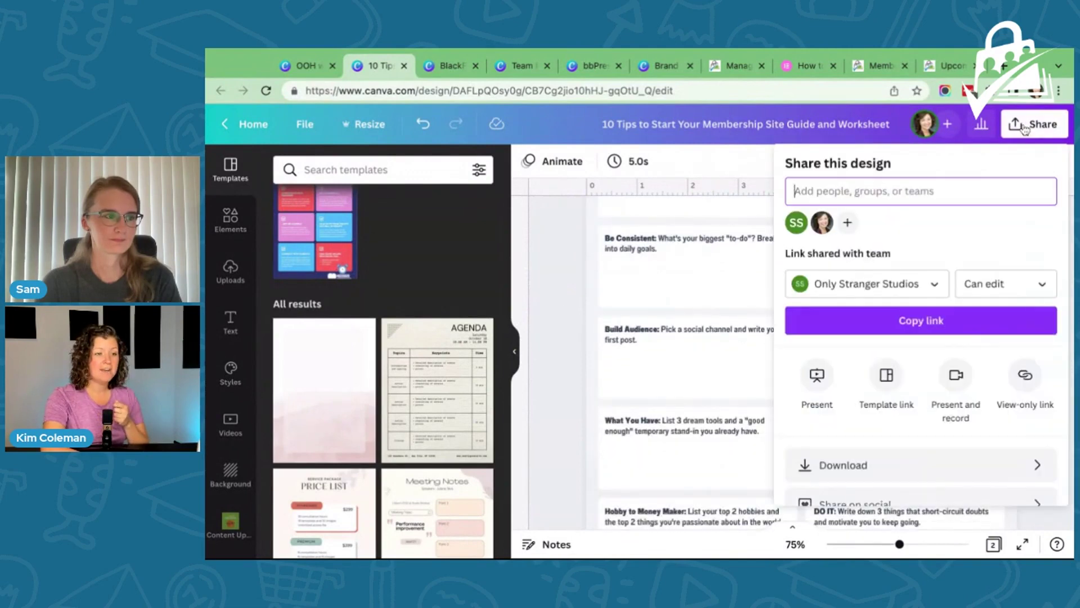
left_click(858, 466)
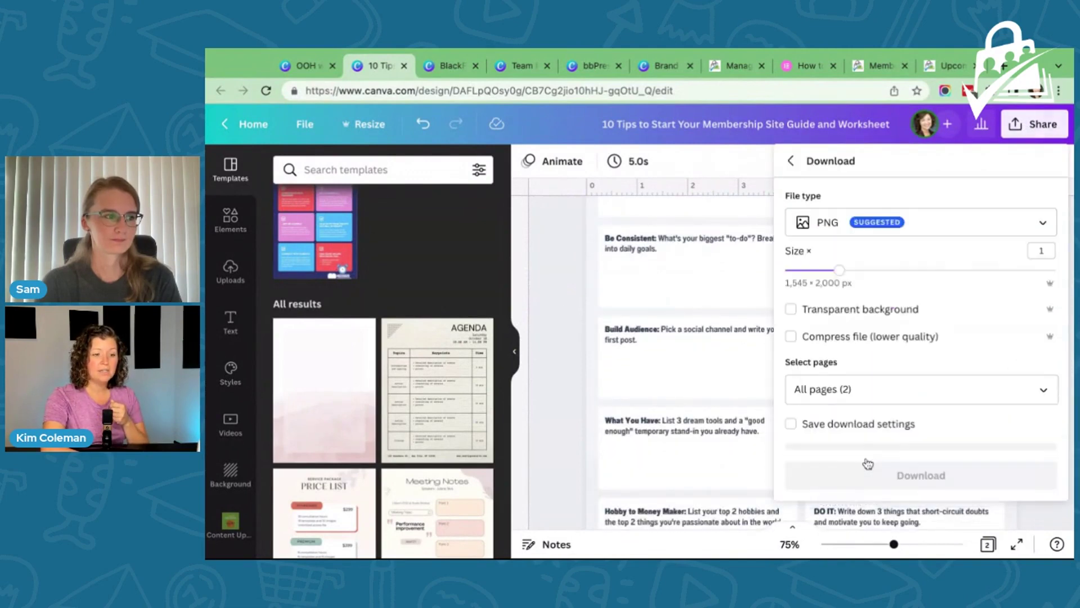
left_click(889, 221)
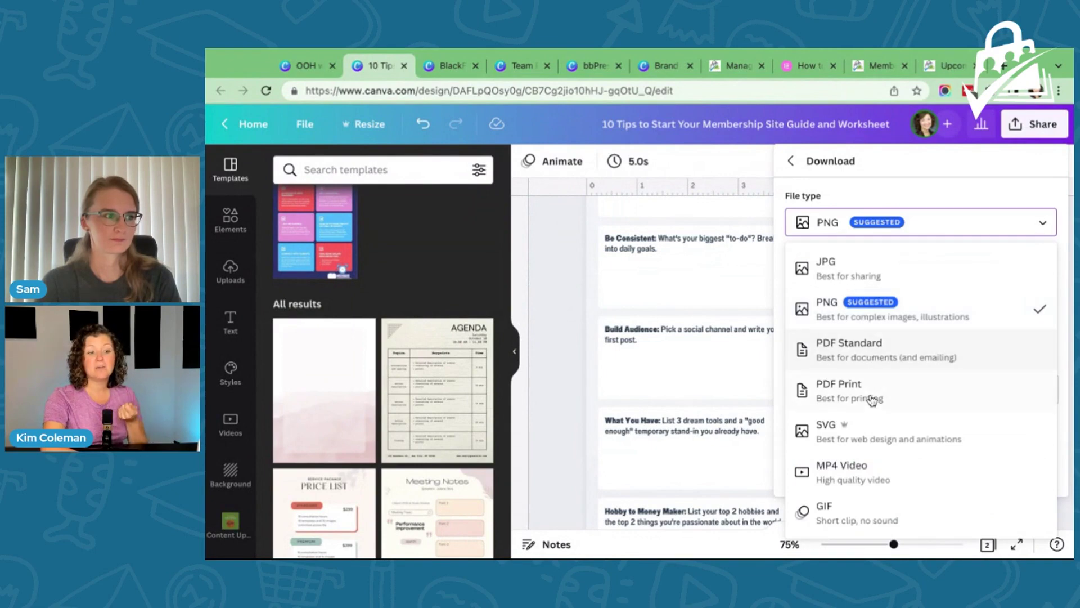
left_click(875, 359)
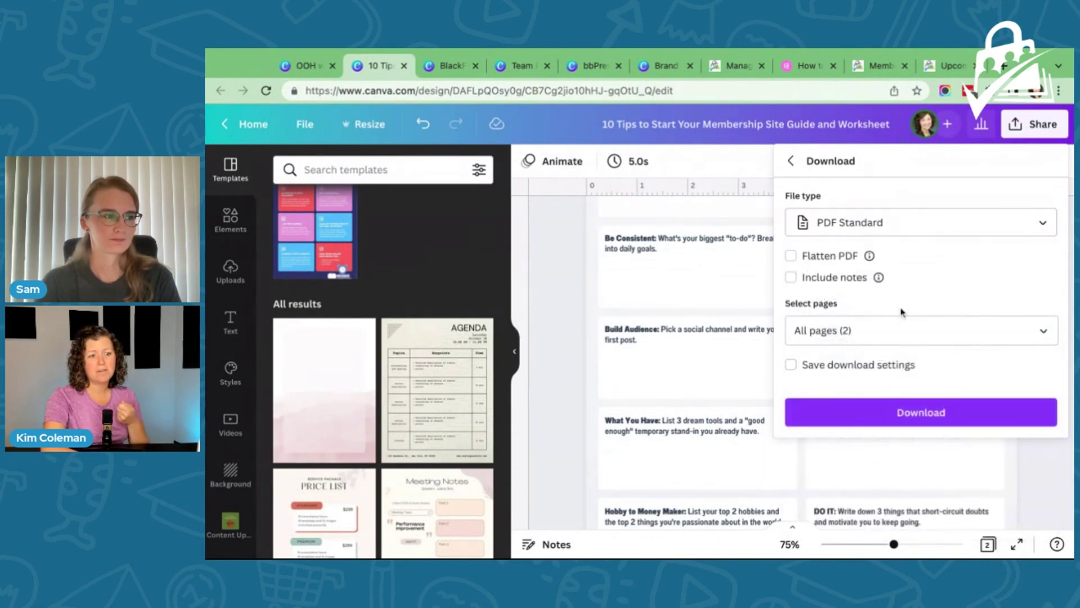
left_click(882, 330)
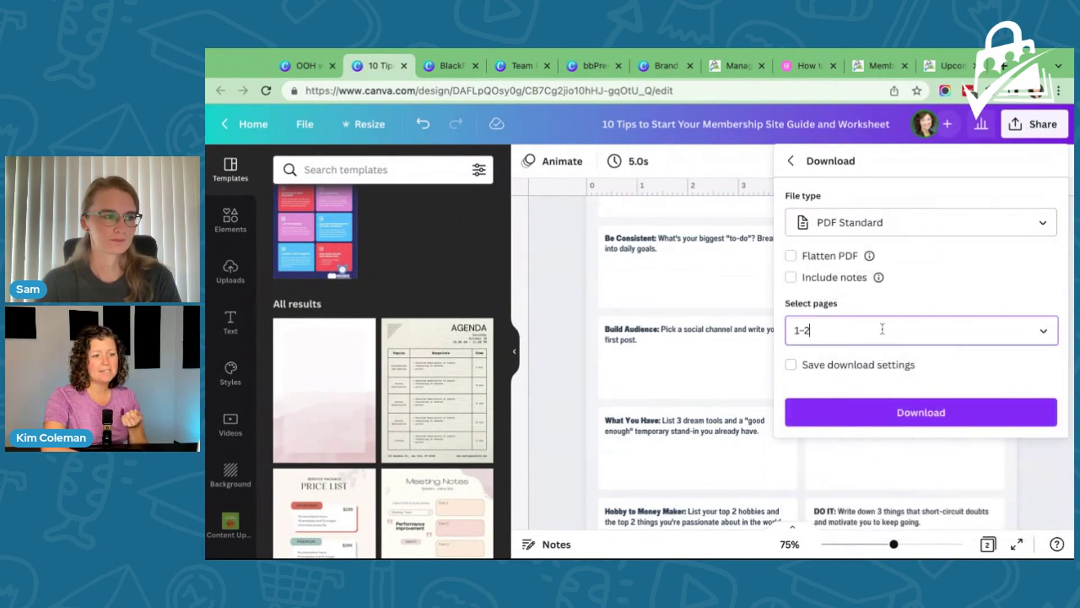
left_click(911, 303)
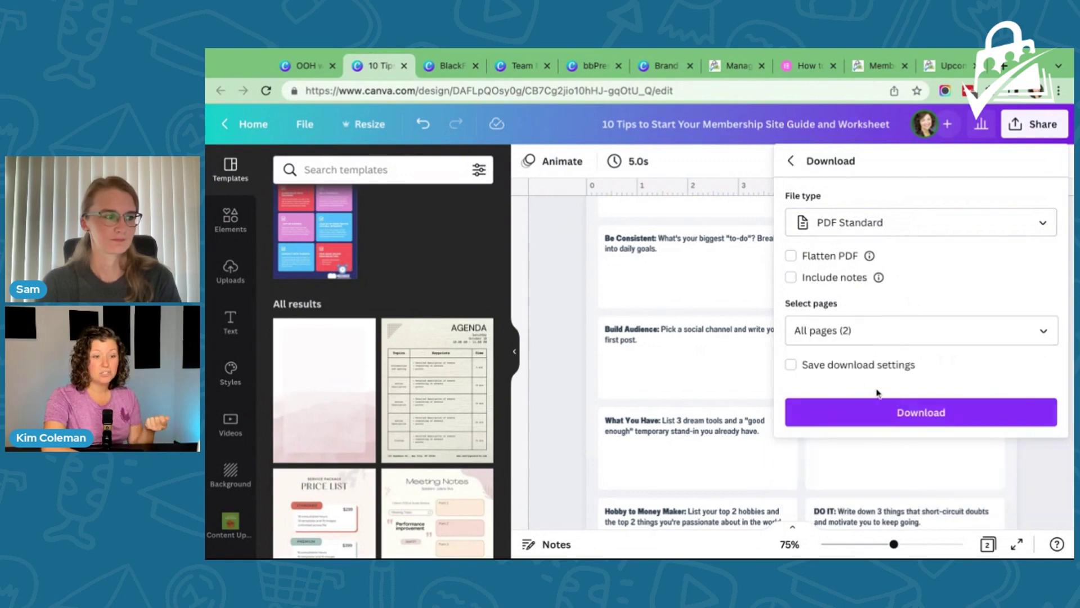
- Close the download options and open the 'Cover for How to Set Up Guide' ebook design
left_click(568, 274)
left_click(295, 66)
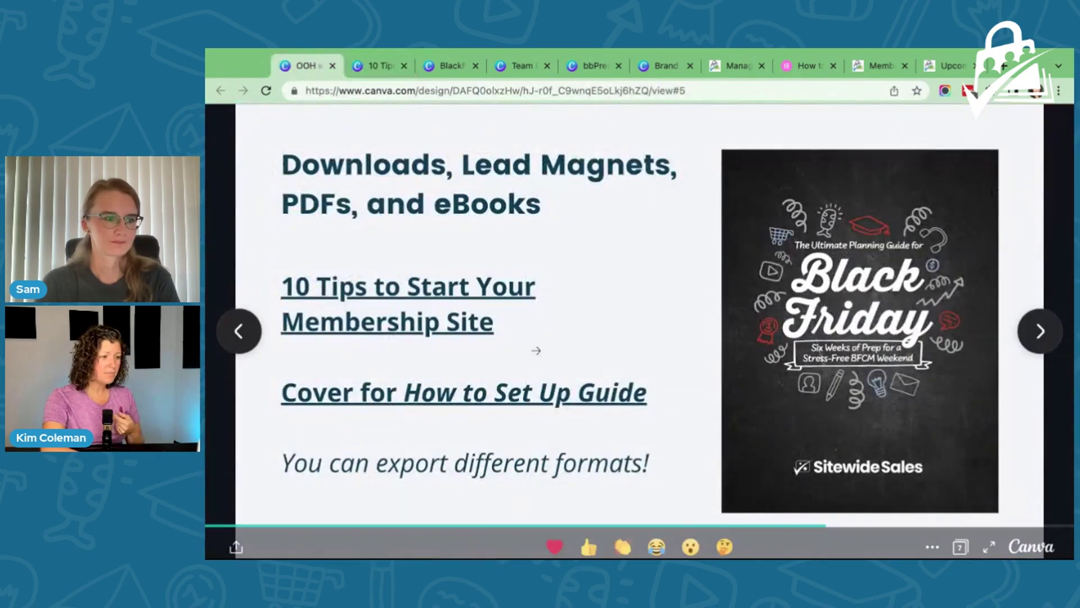
left_click(431, 401)
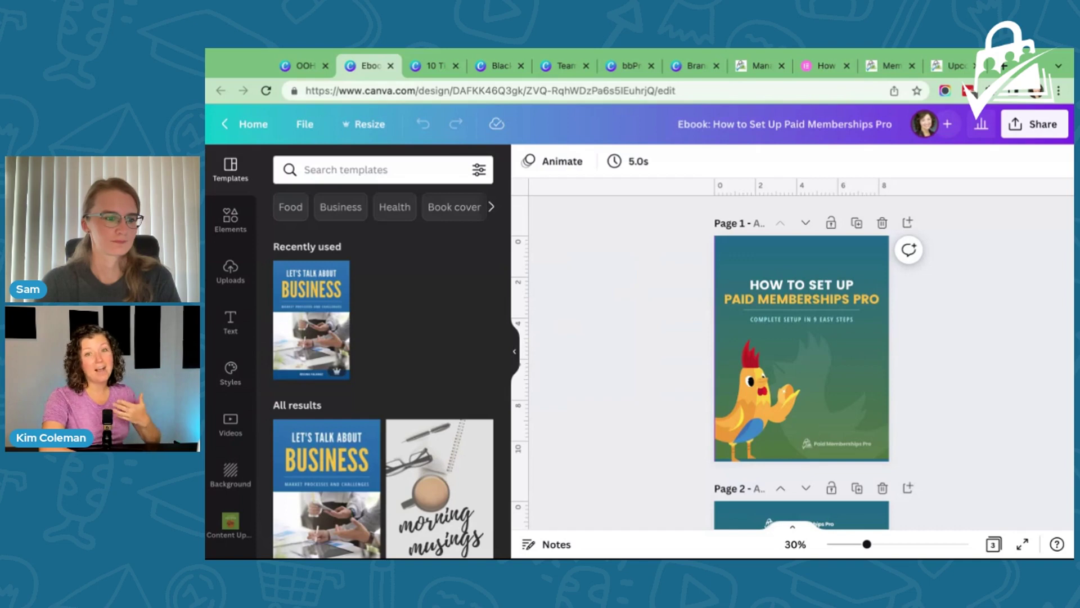
scroll(792, 353, "down", 4)
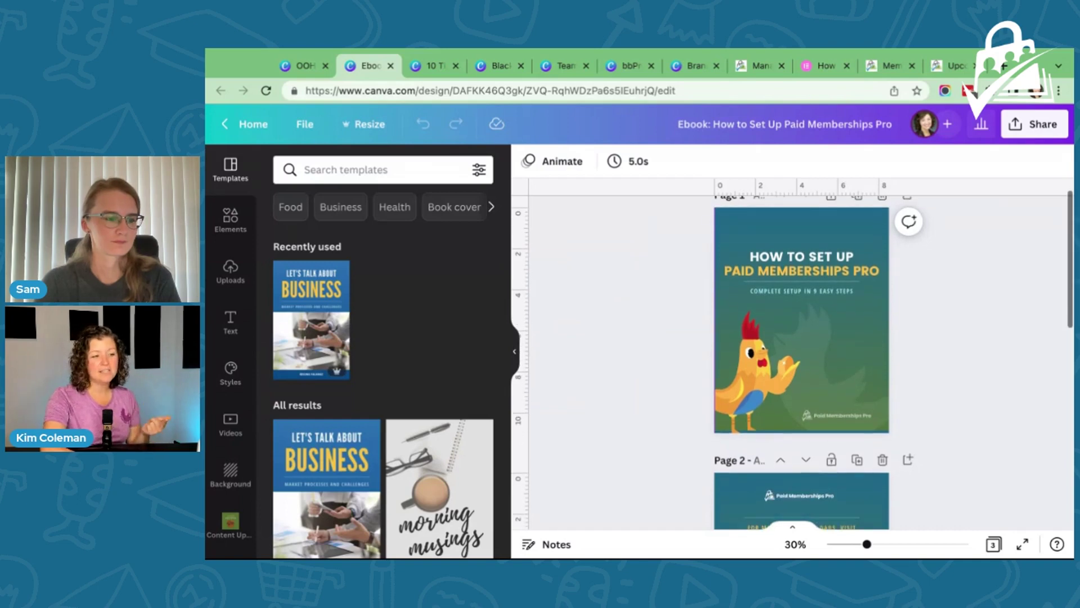
scroll(802, 360, "down", 3)
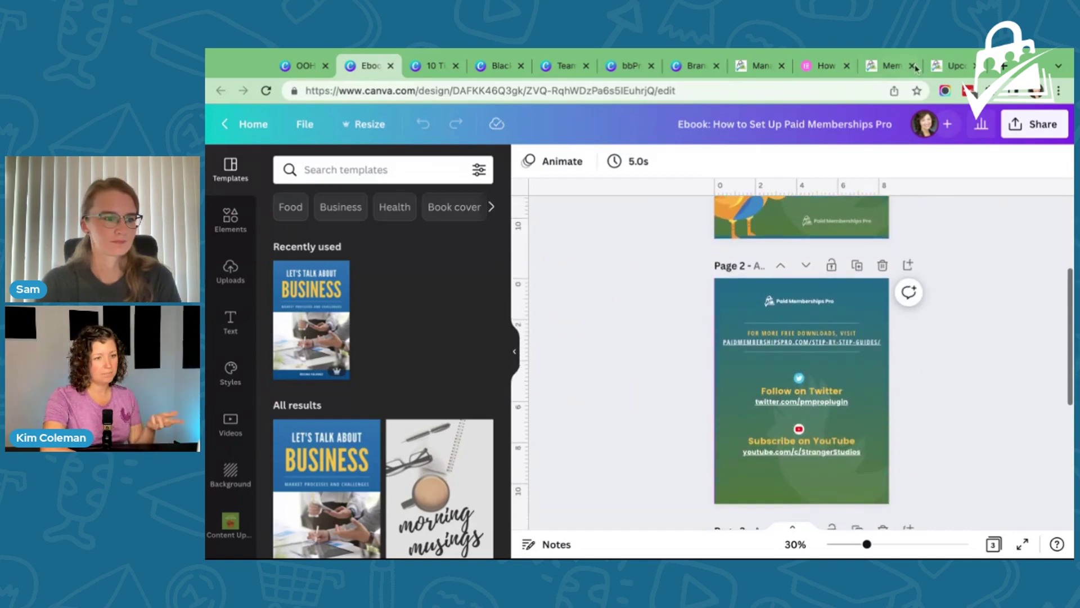
scroll(1001, 352, "up", 7)
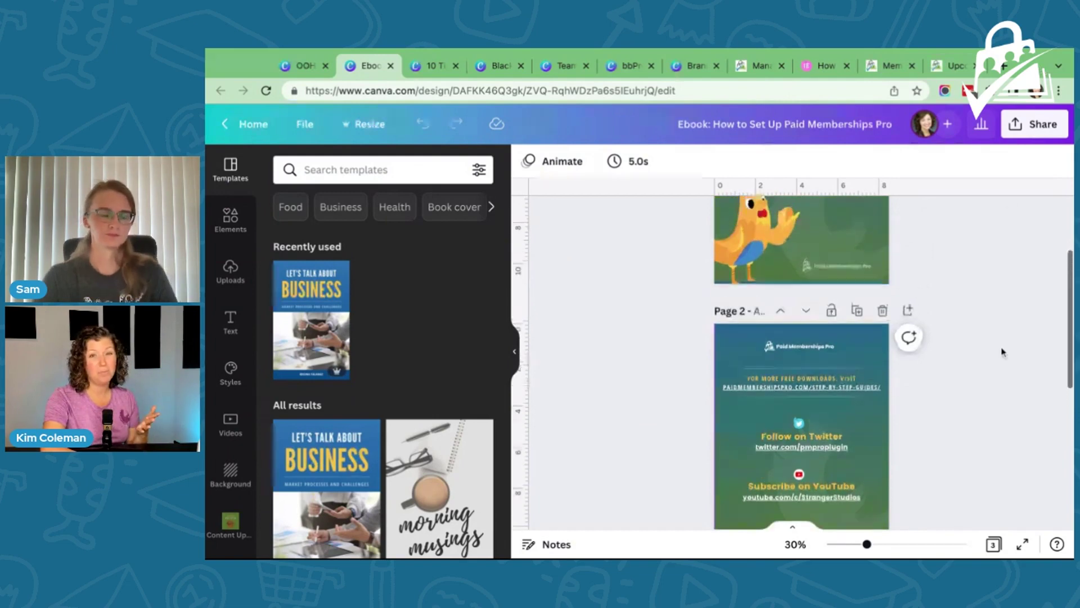
scroll(1001, 352, "down", 1)
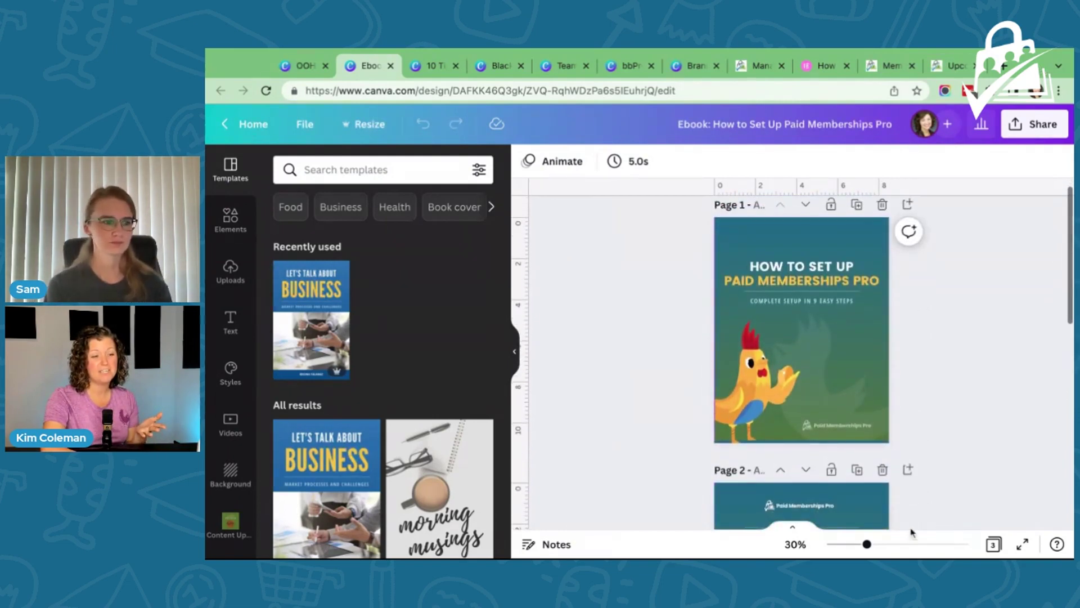
left_click_drag(866, 544, 900, 544)
scroll(861, 439, "up", 2)
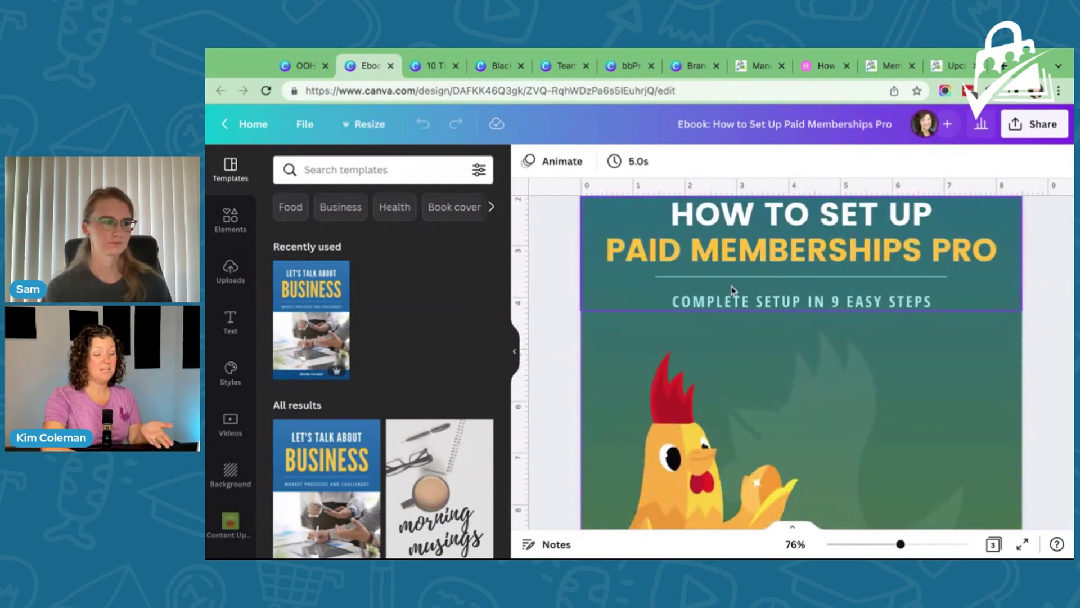
left_click(742, 301)
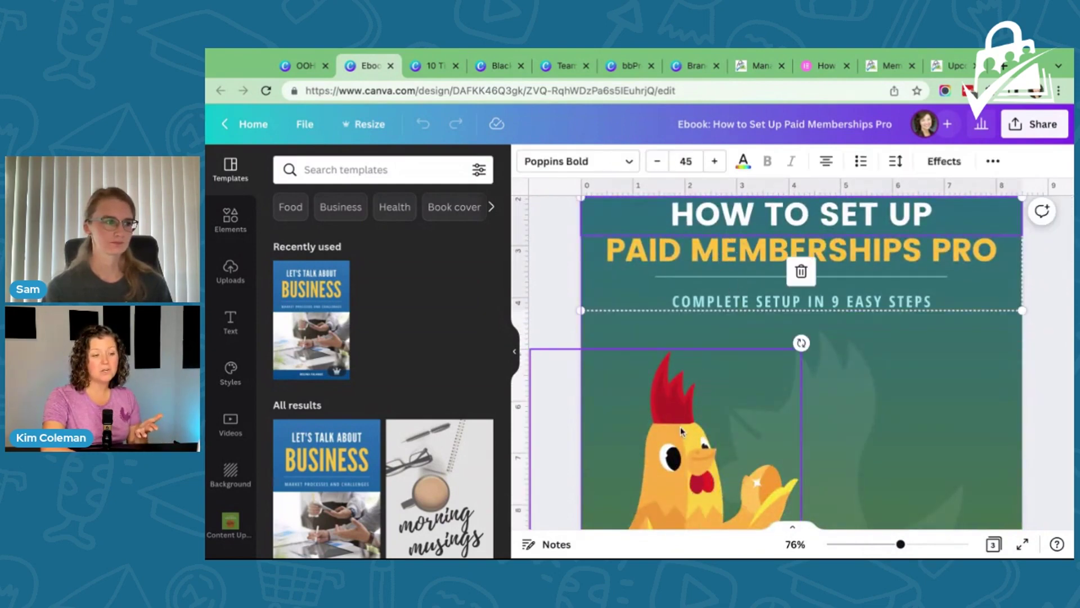
left_click(681, 431)
scroll(679, 428, "down", 3)
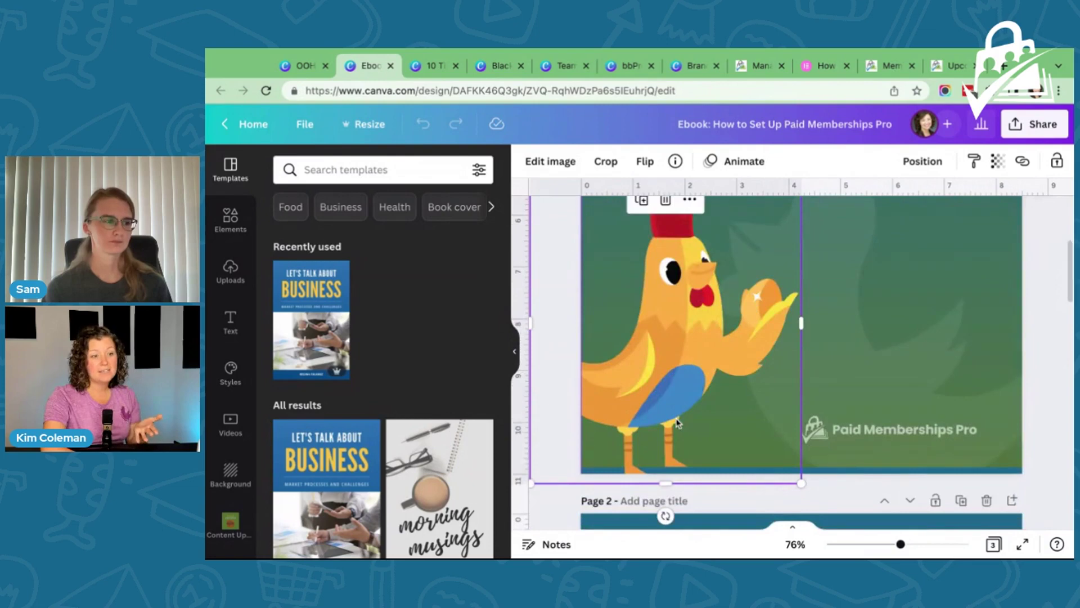
scroll(678, 423, "down", 3)
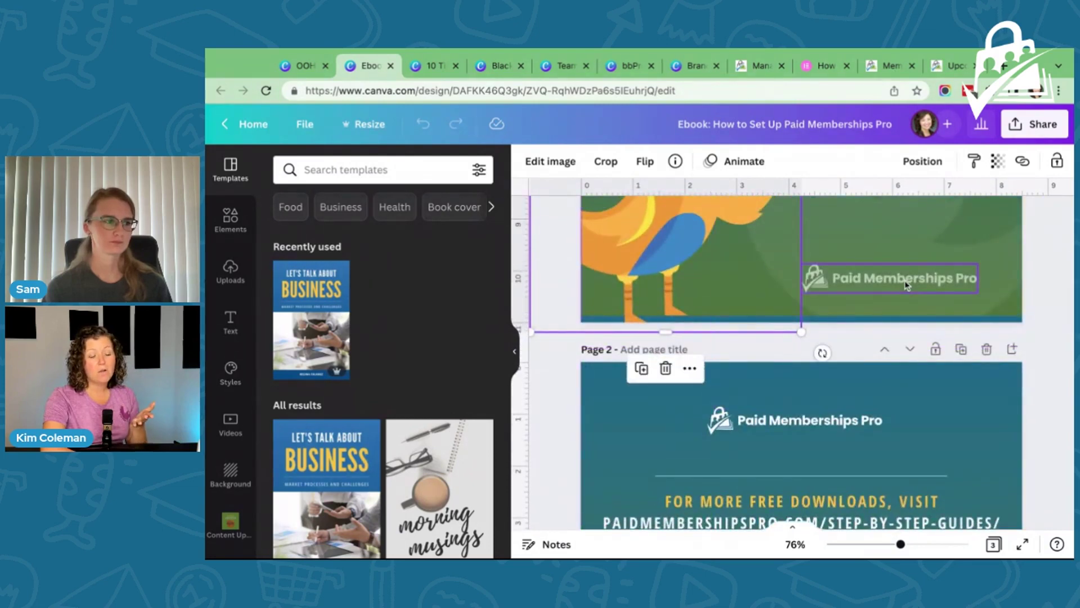
scroll(904, 280, "up", 3)
left_click(1025, 121)
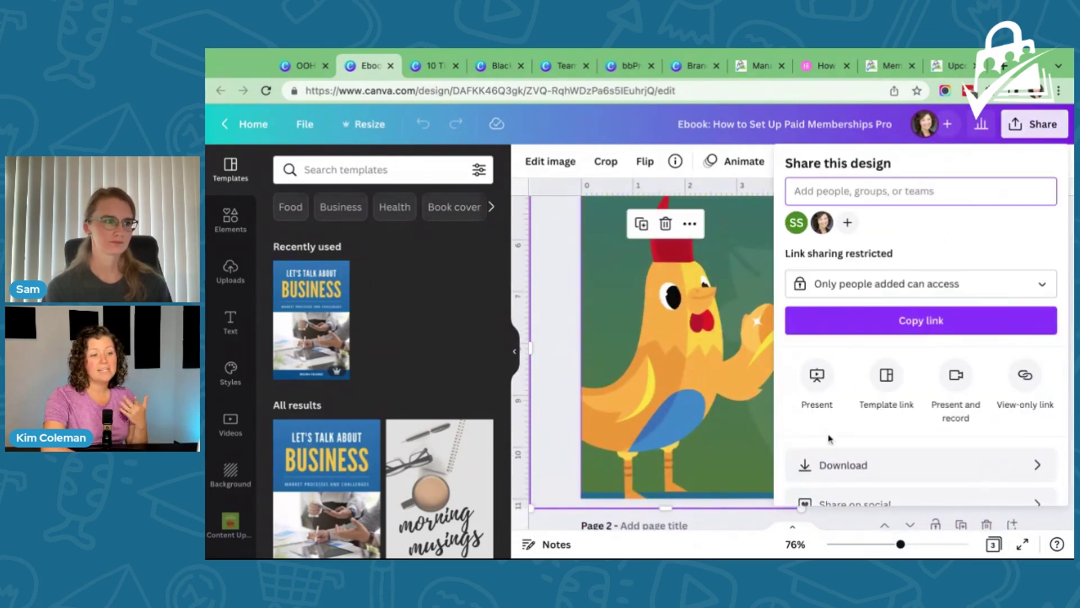
left_click(544, 381)
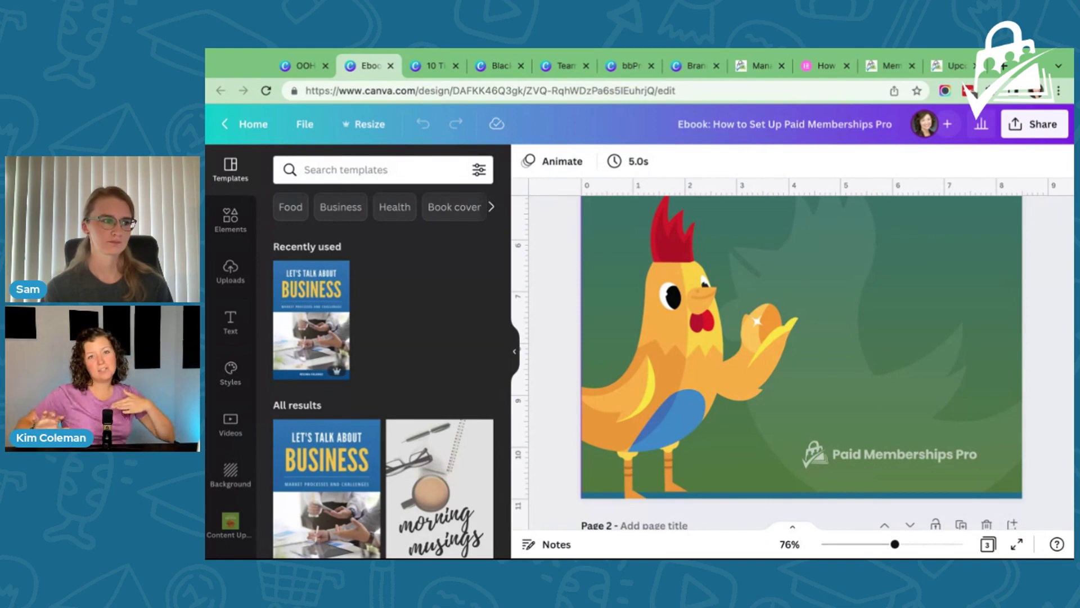
scroll(801, 362, "down", 5)
scroll(670, 325, "down", 2)
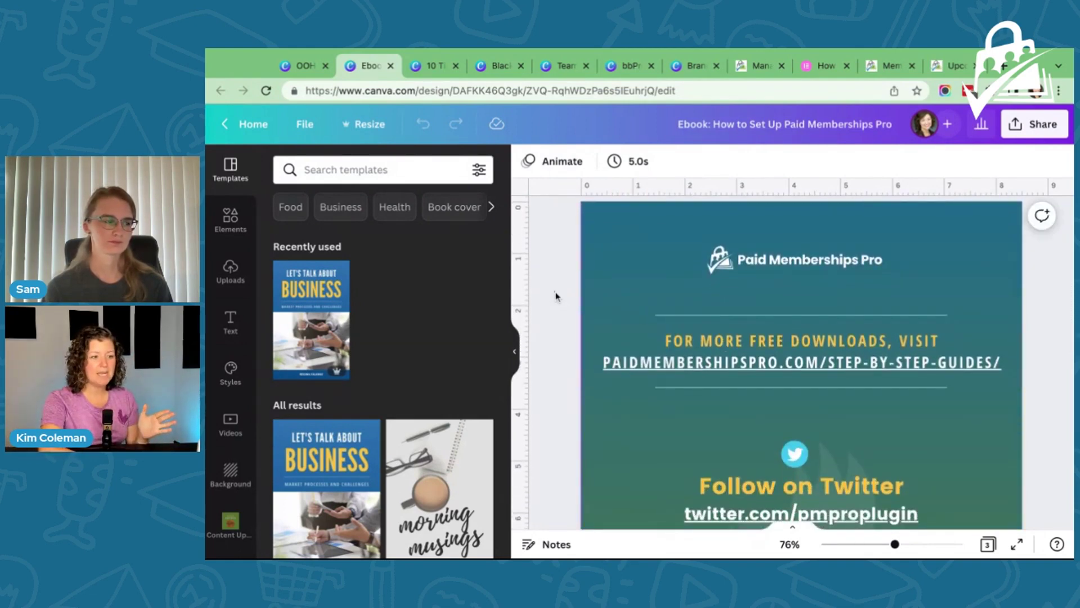
scroll(556, 297, "down", 1)
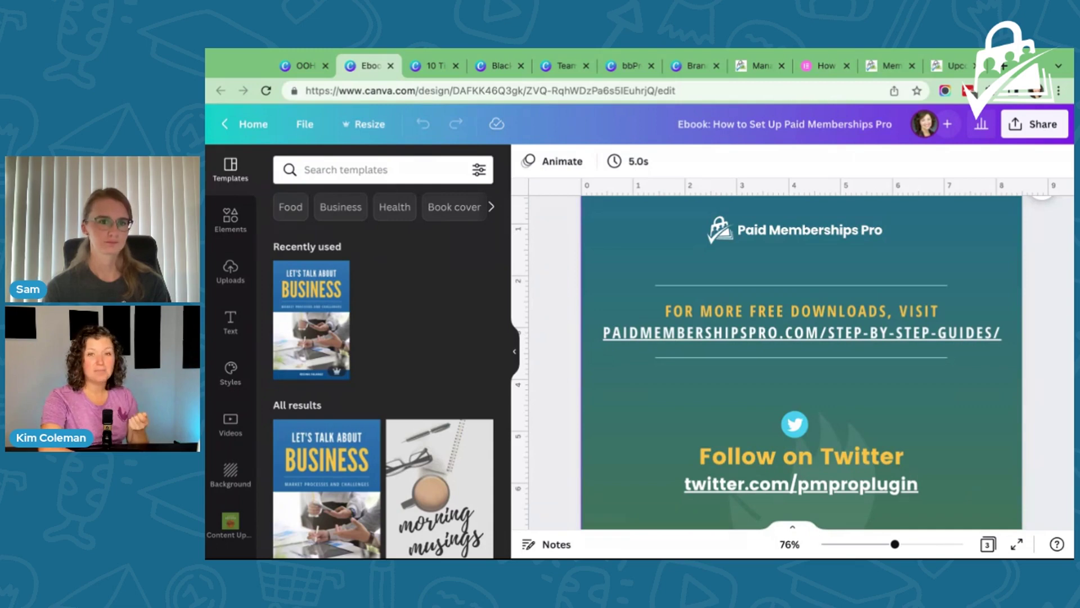
left_click(304, 66)
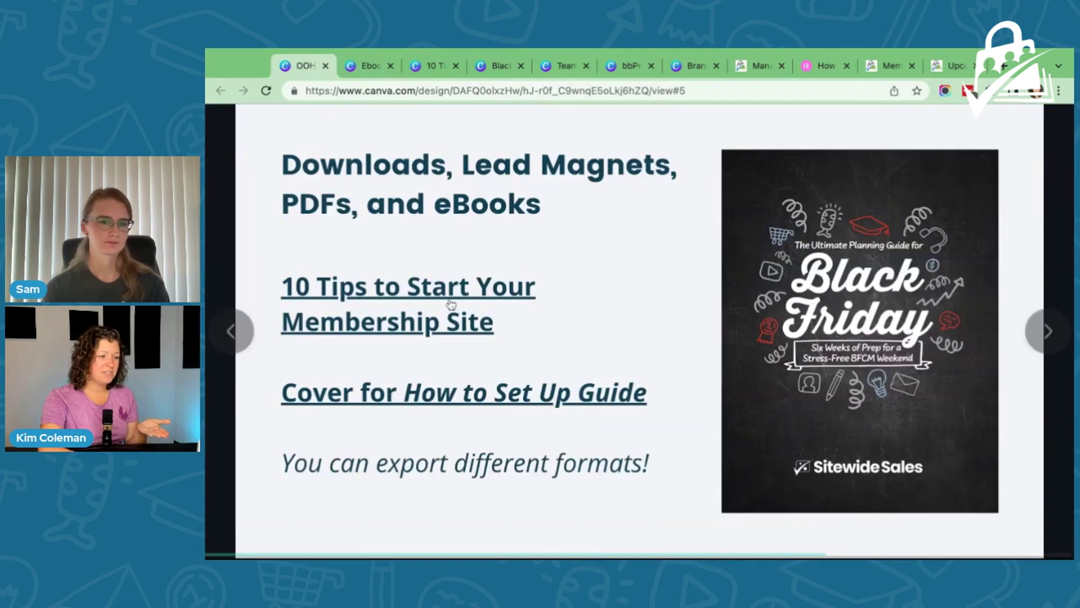
mouse_move(573, 338)
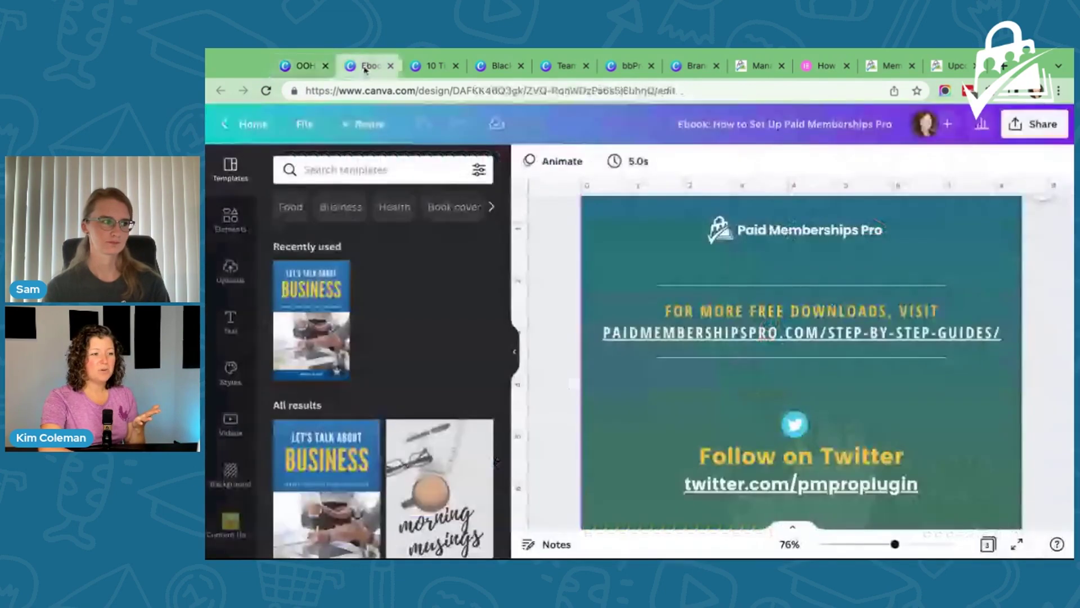
- Return to the ebook design and zoom out to see the whole rooster cover
left_click(366, 65)
scroll(567, 355, "up", 15)
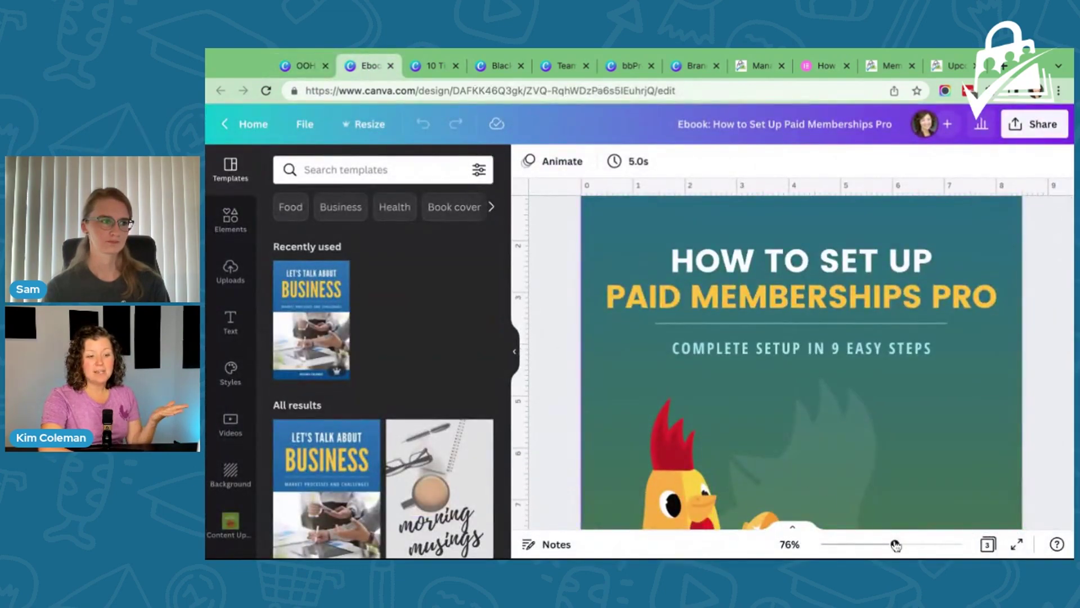
left_click_drag(894, 545, 878, 544)
scroll(845, 394, "down", 1)
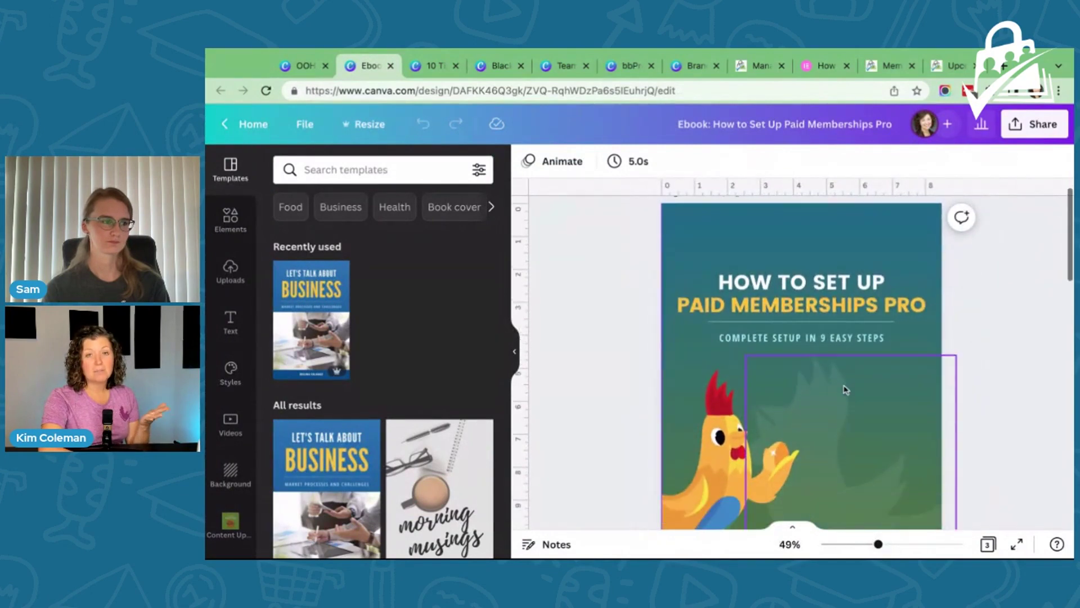
- Set the ebook download to PNG at size 0.5 (773 × 1,000 px), then close the options
left_click(1024, 125)
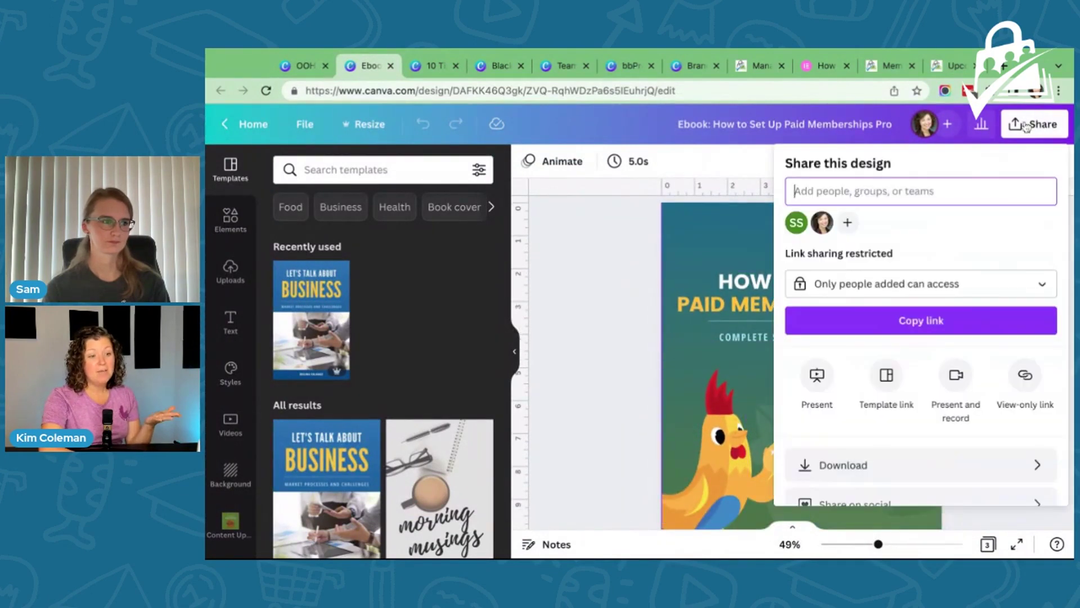
left_click(844, 464)
left_click(855, 222)
left_click(840, 301)
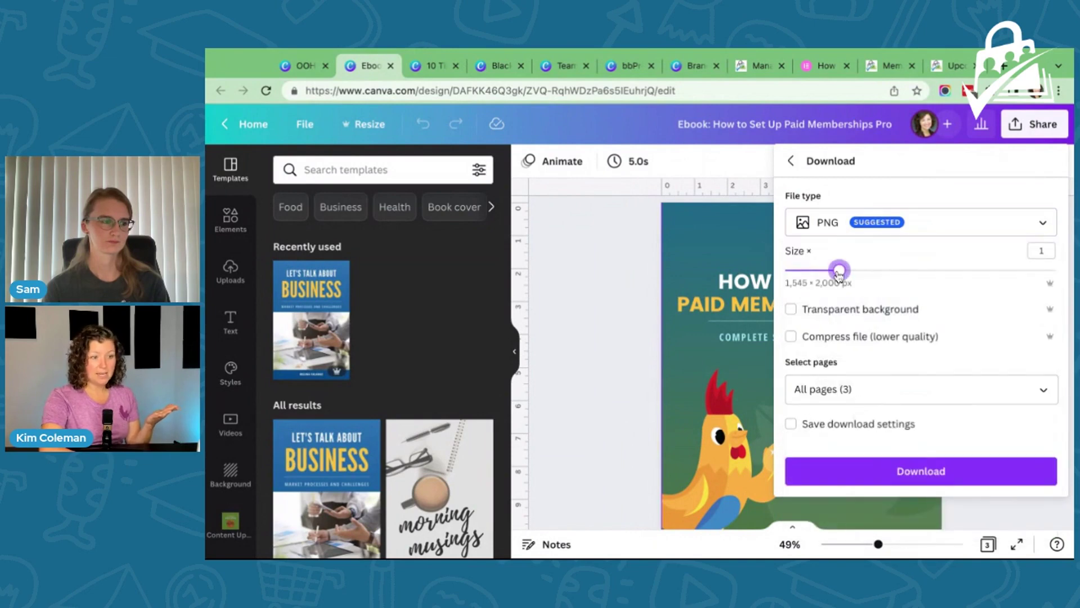
left_click_drag(838, 271, 786, 270)
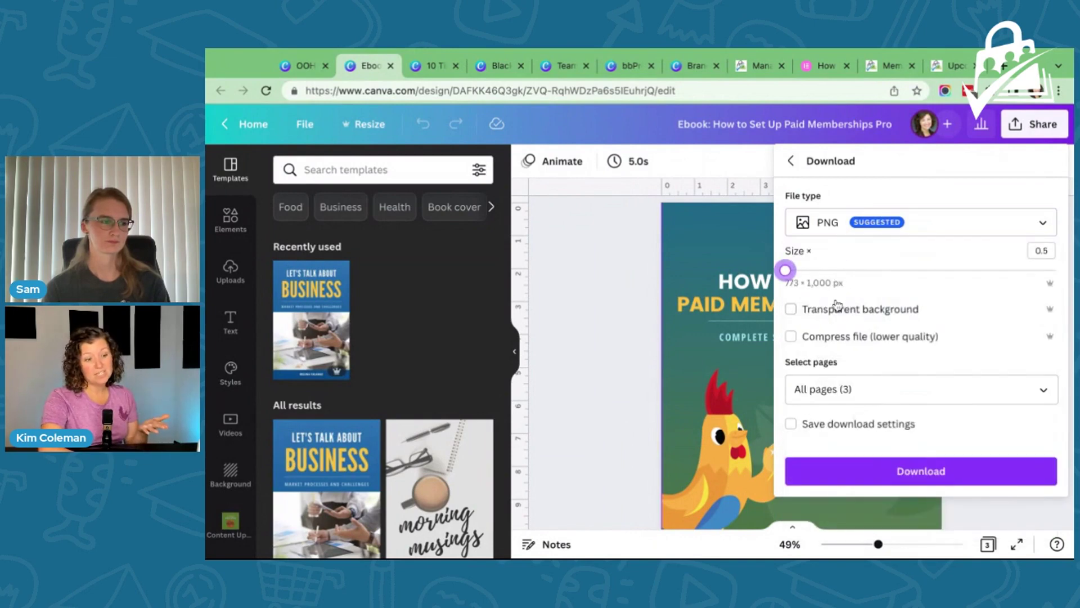
left_click(600, 269)
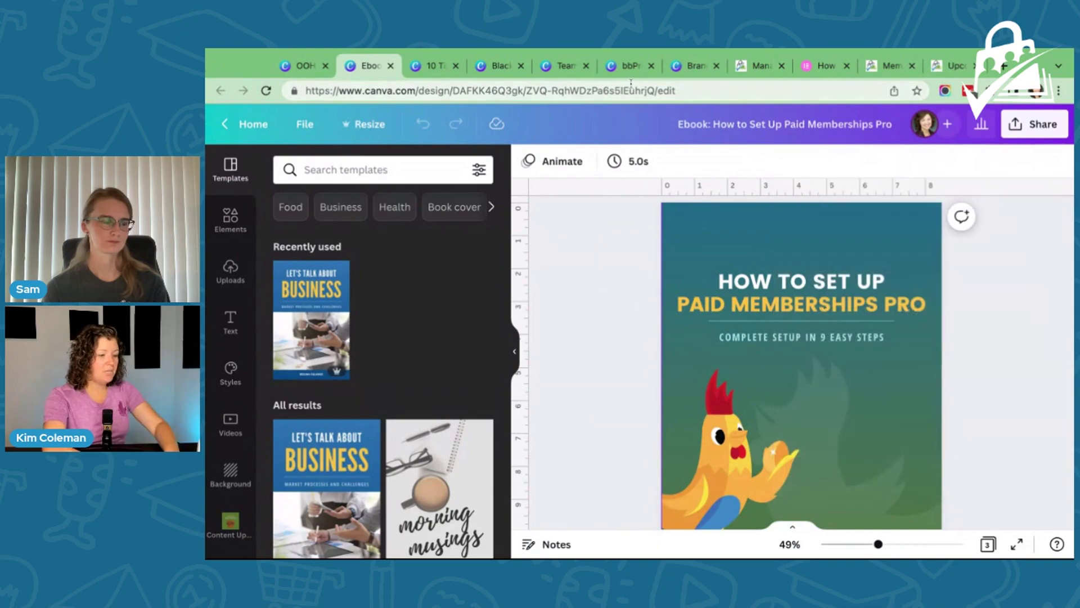
- Look up the 10 Tips guide on paidmembershipspro.com's Step-by-Step Guides page, then return to the presentation
key("ctrl+t")
type("paidmembershipspro.com/ste")
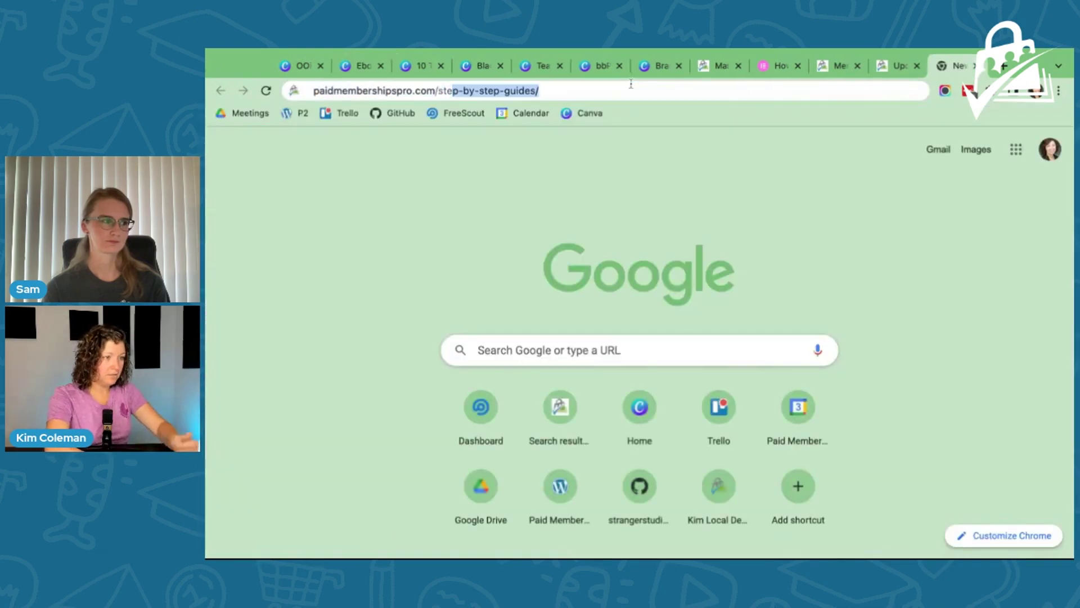
key("Return")
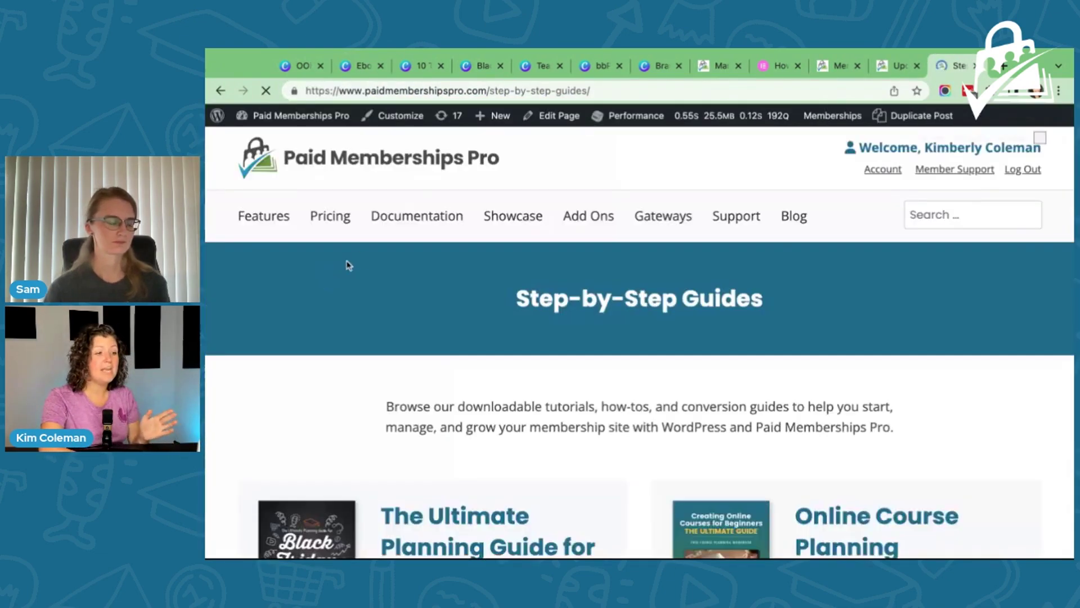
scroll(361, 258, "down", 10)
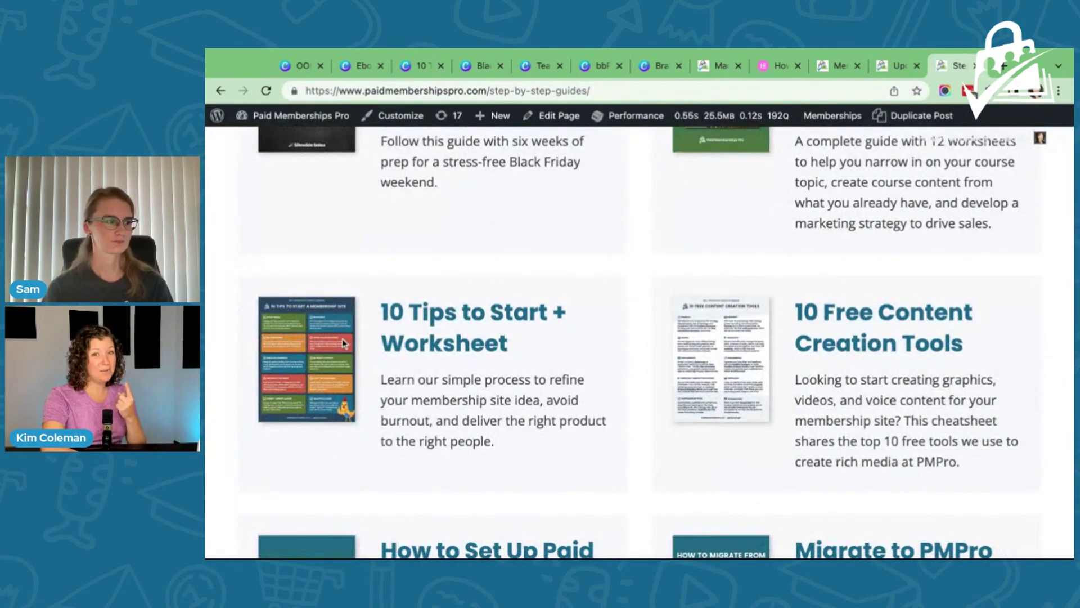
left_click(494, 317)
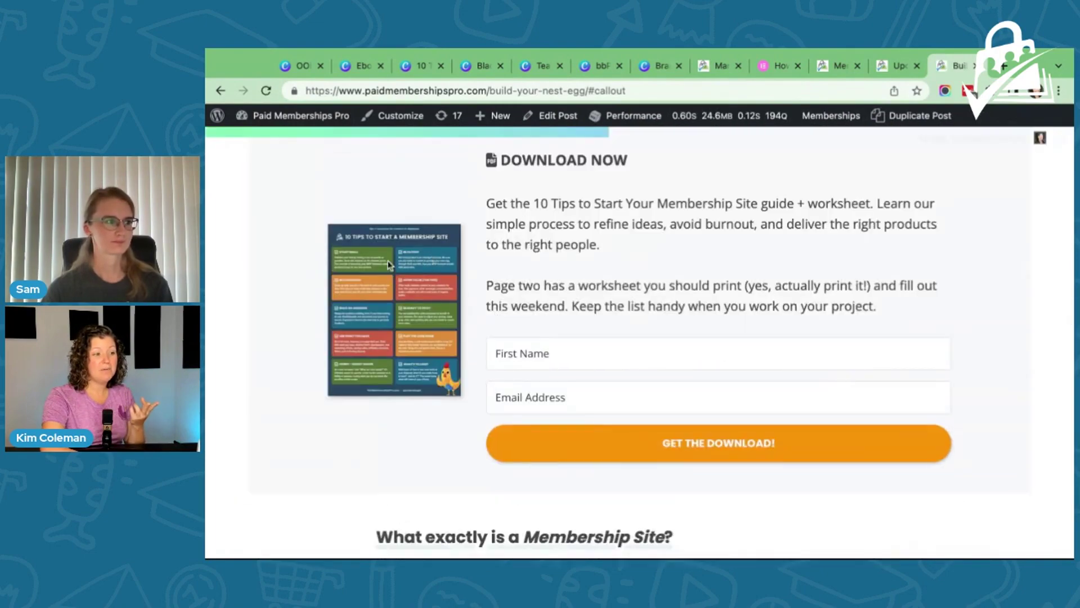
scroll(584, 243, "up", 2)
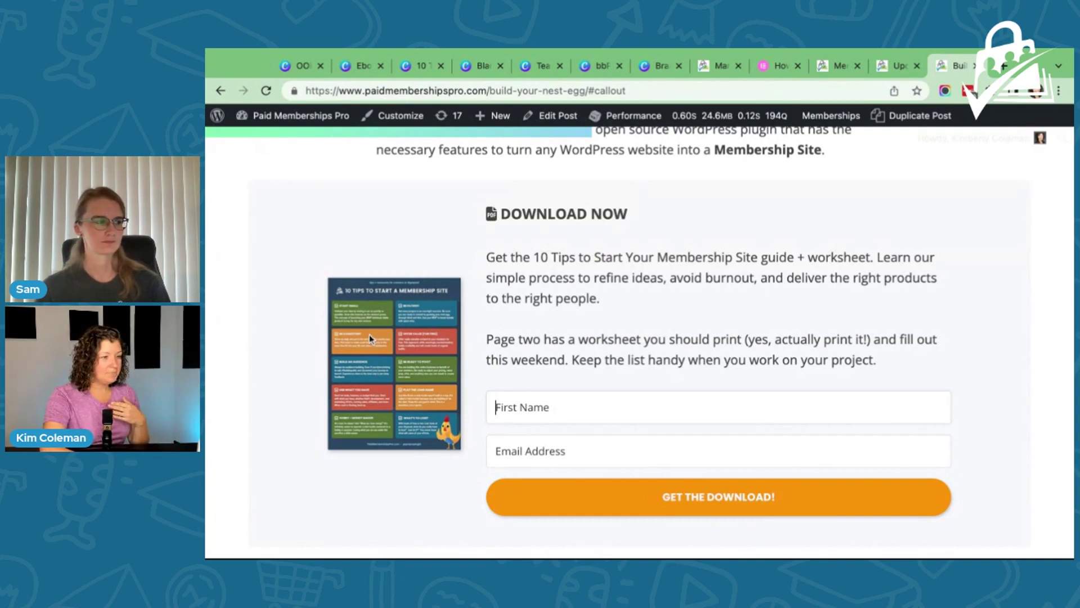
left_click(298, 66)
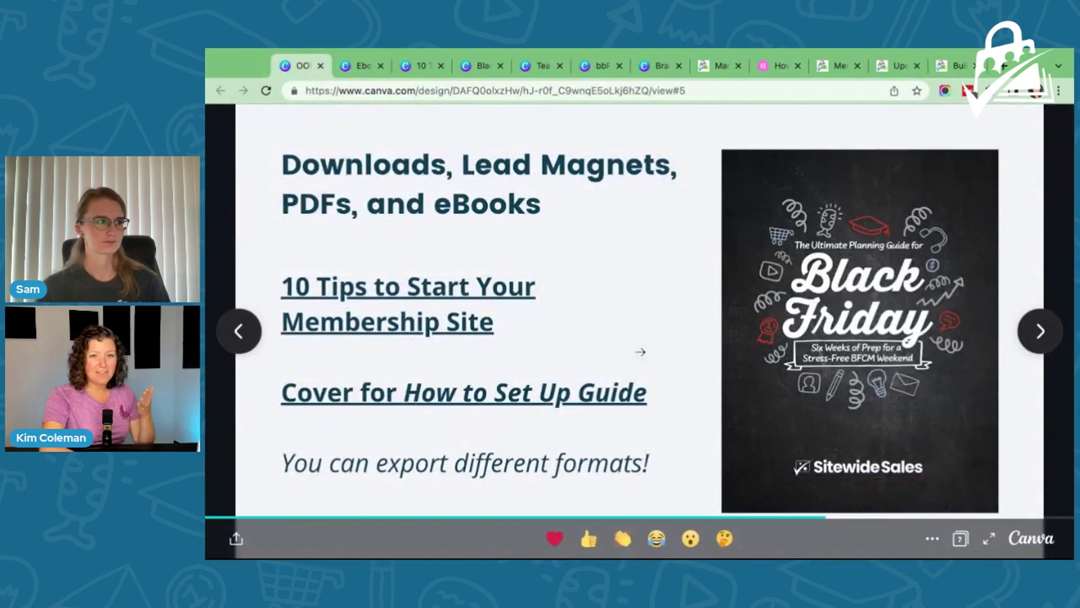
- Advance the presentation past the downloads slide to the next slide
key("Right")
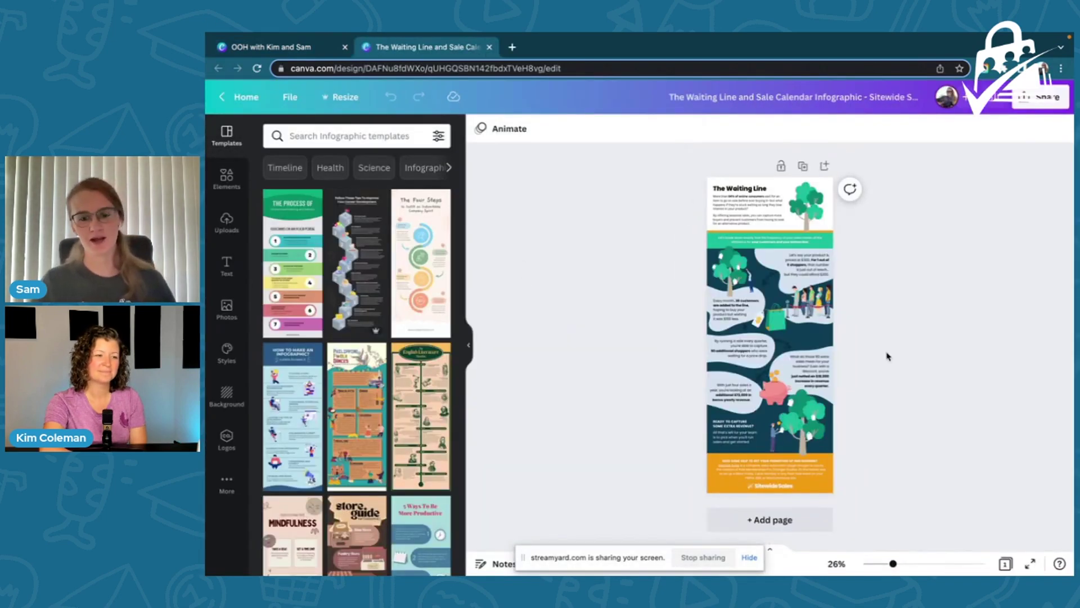
- Zoom into the Waiting Line infographic, inspect its tree illustration, then open the linked animation
left_click_drag(895, 563, 919, 564)
scroll(956, 399, "up", 3)
scroll(957, 398, "up", 2)
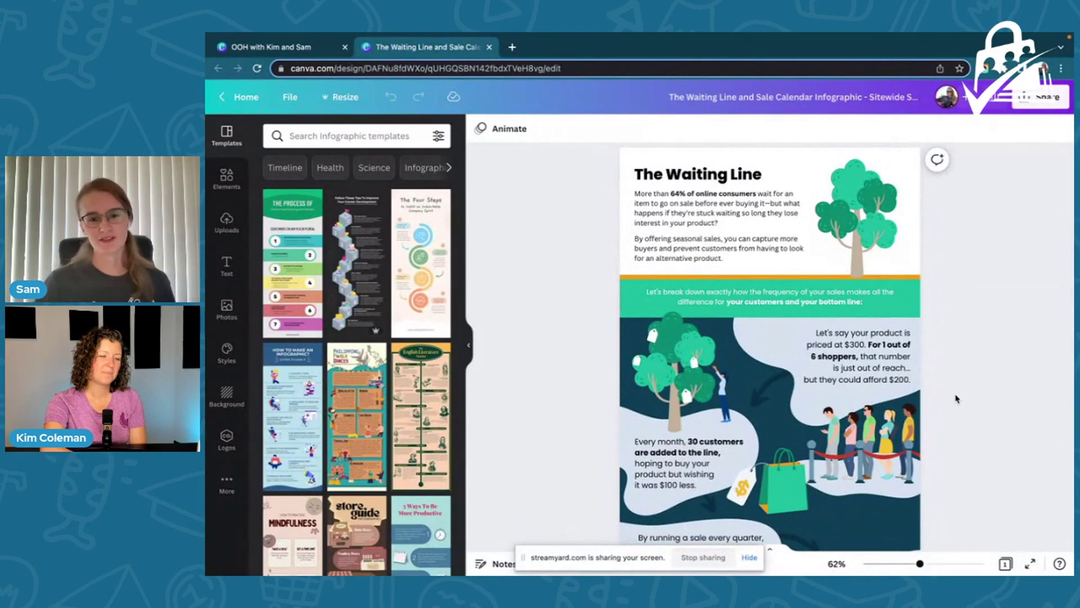
scroll(957, 399, "up", 1)
scroll(956, 398, "down", 4)
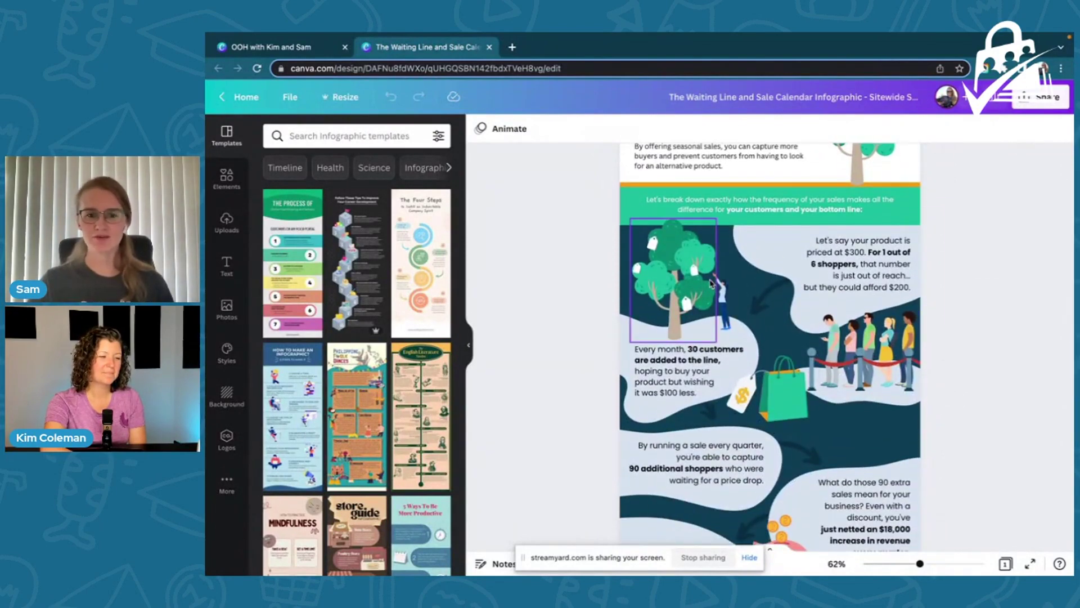
left_click(691, 283)
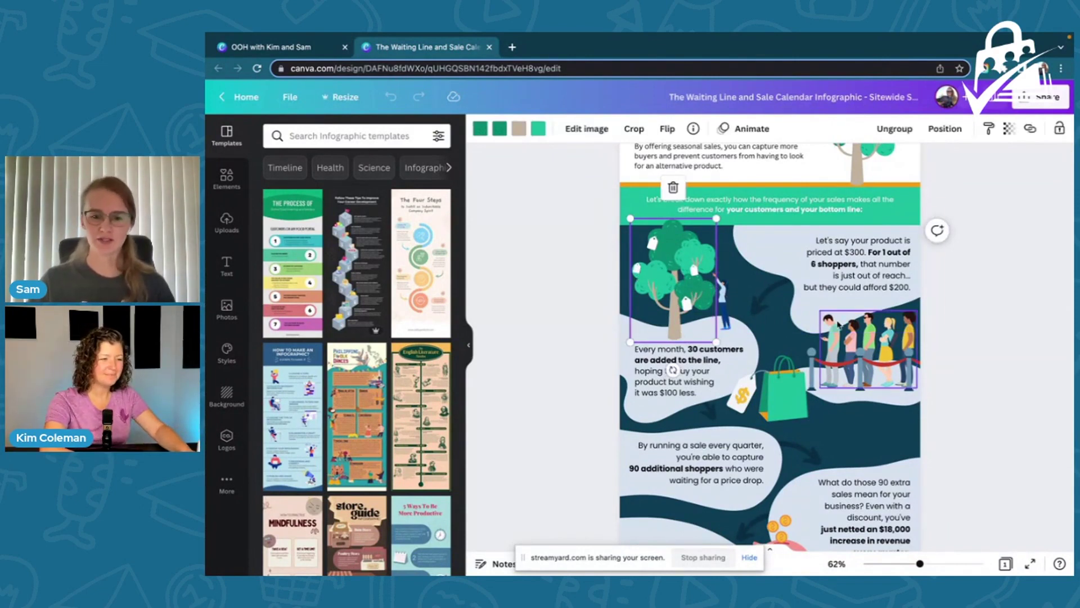
left_click(937, 366)
scroll(935, 364, "down", 2)
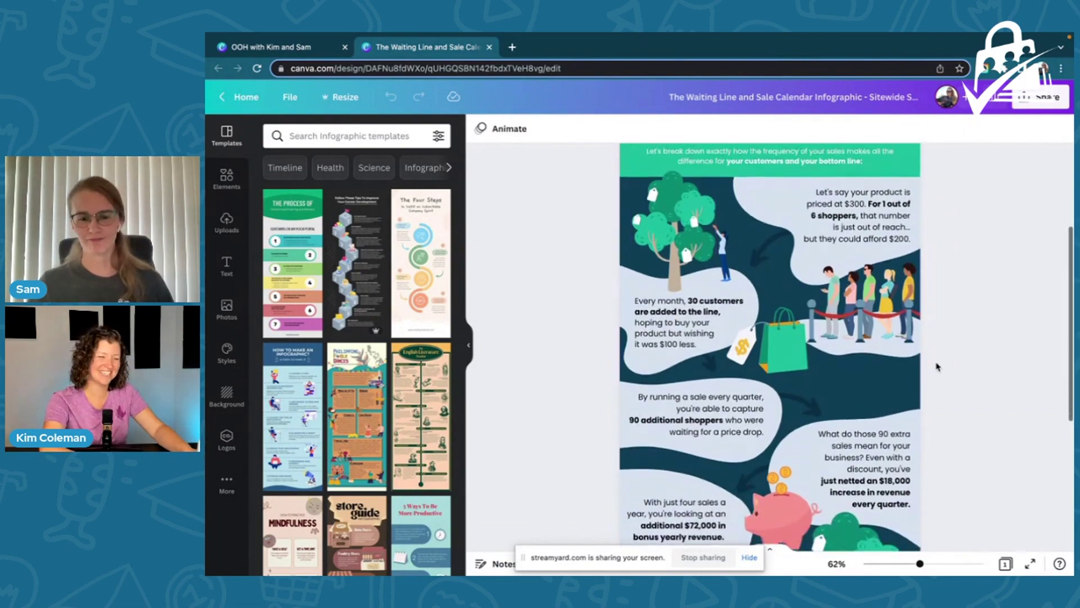
left_click(270, 47)
left_click(445, 268)
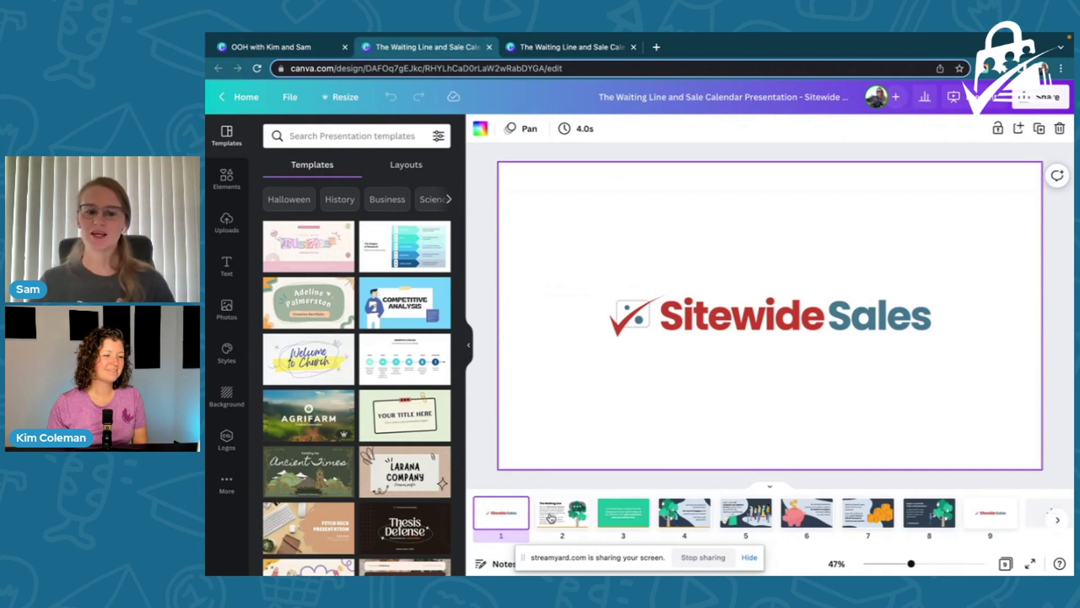
- Give The Waiting Line slide's body text a Typewriter animation in Word style, then go back to the slides
left_click(550, 516)
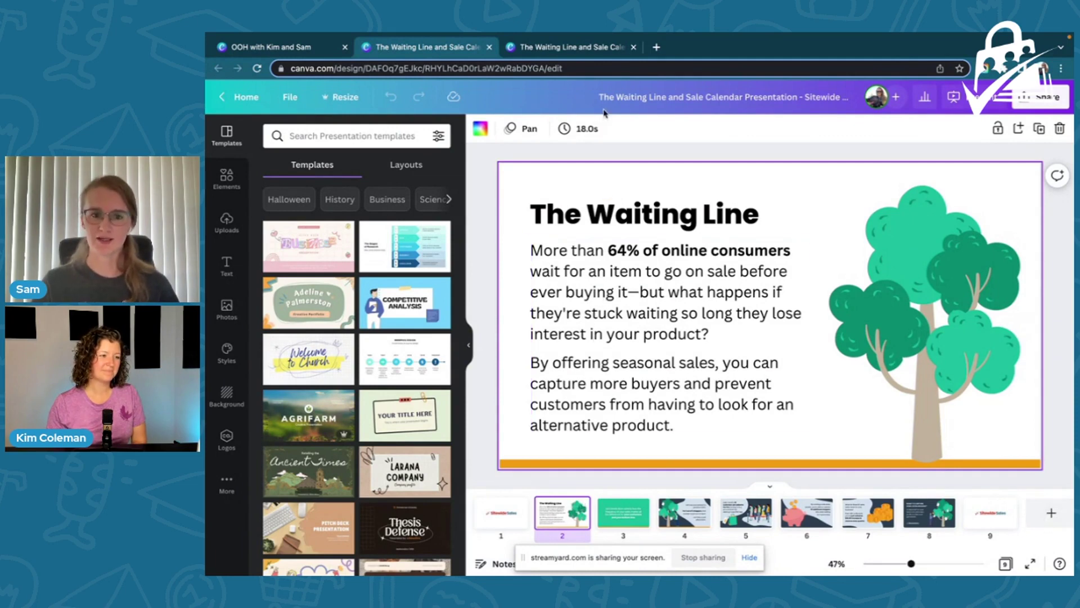
left_click(553, 278)
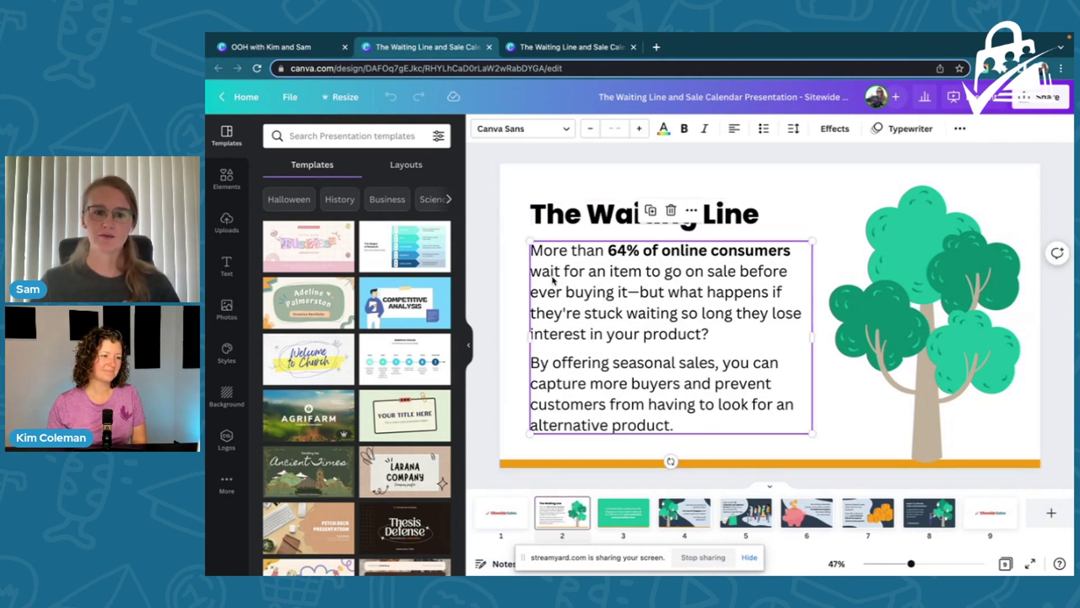
left_click(894, 129)
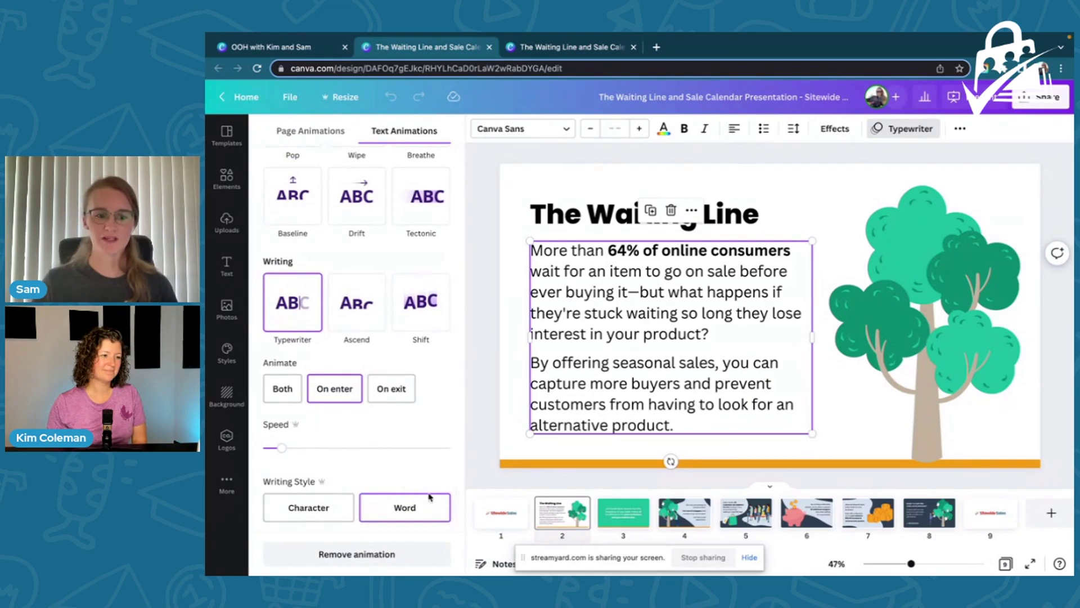
left_click(408, 511)
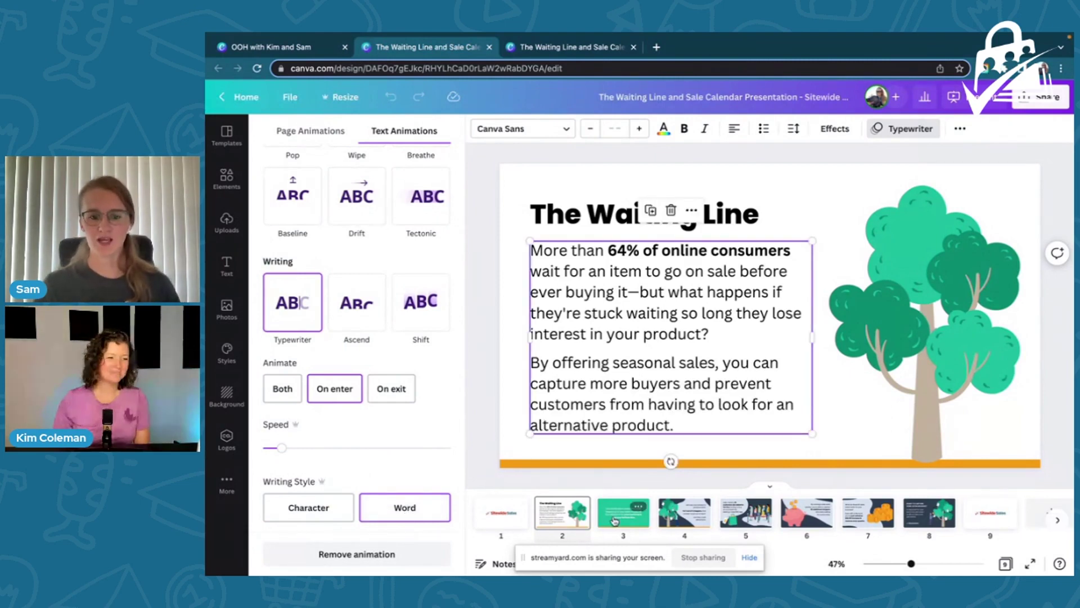
scroll(494, 436, "down", 1)
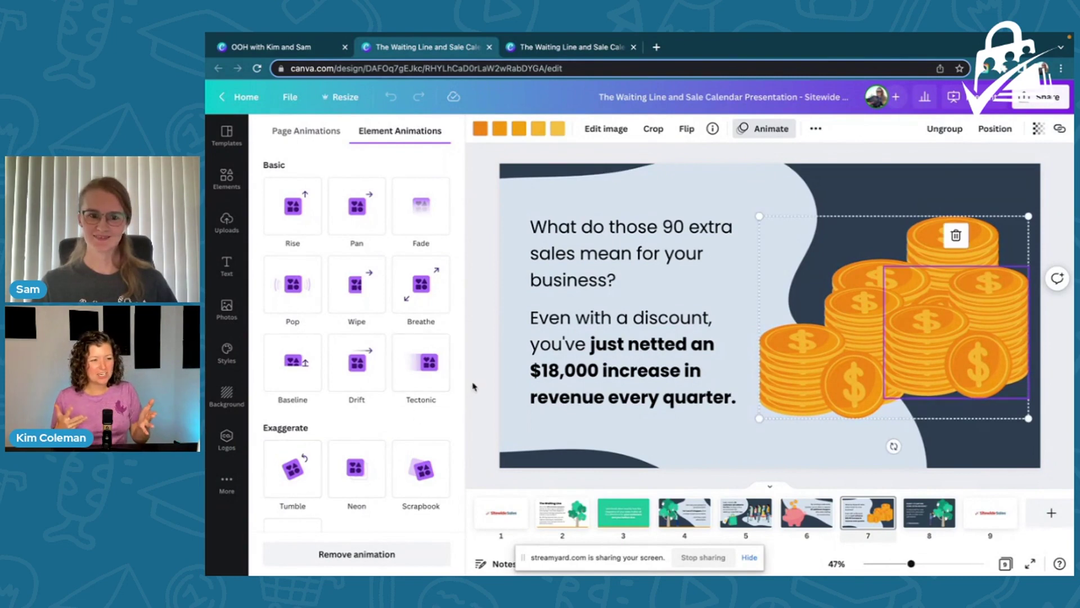
key("Escape")
key("Escape")
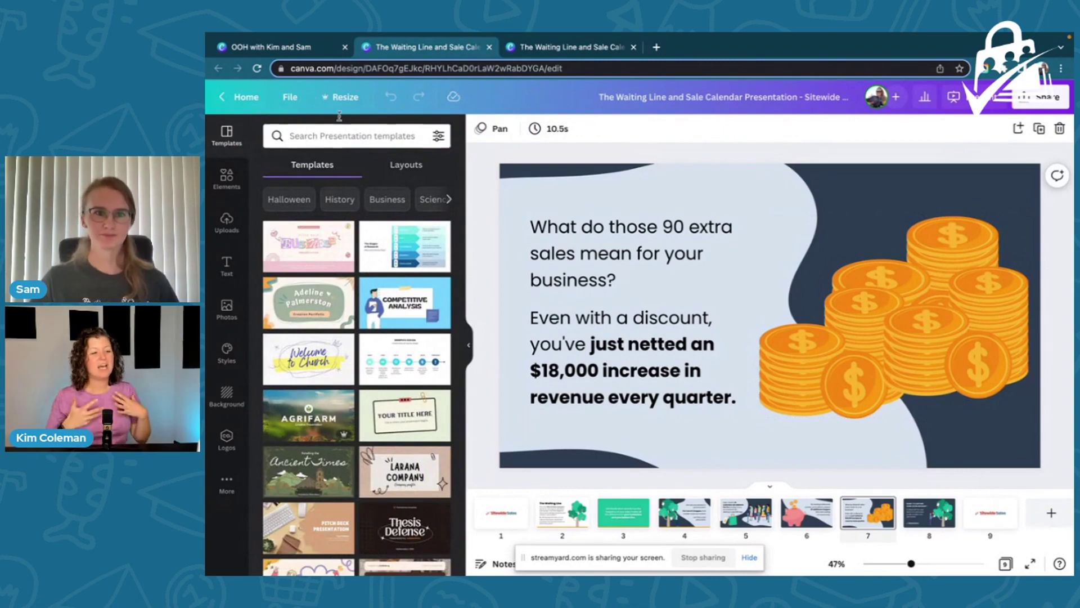
left_click(294, 48)
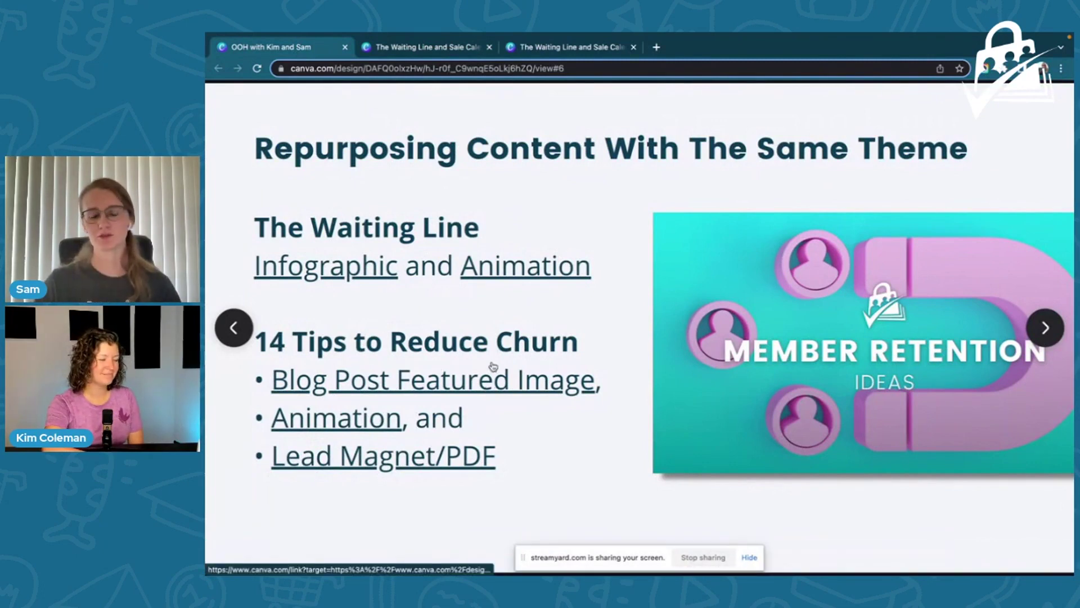
- Open the Blog Post Featured Image design, scroll through its pages, and go back to the slides
left_click(402, 387)
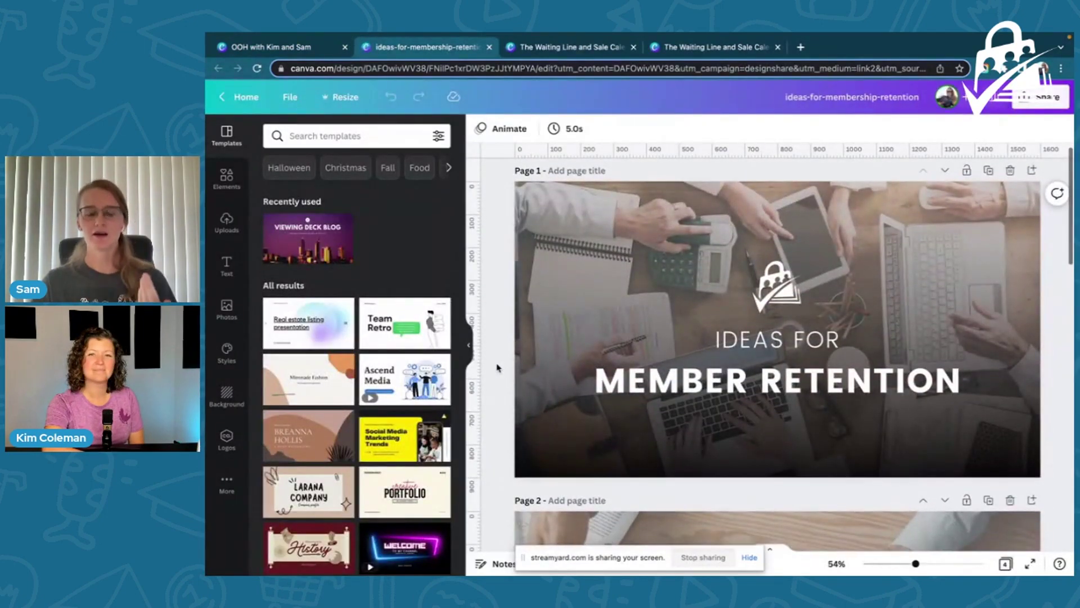
scroll(497, 368, "down", 10)
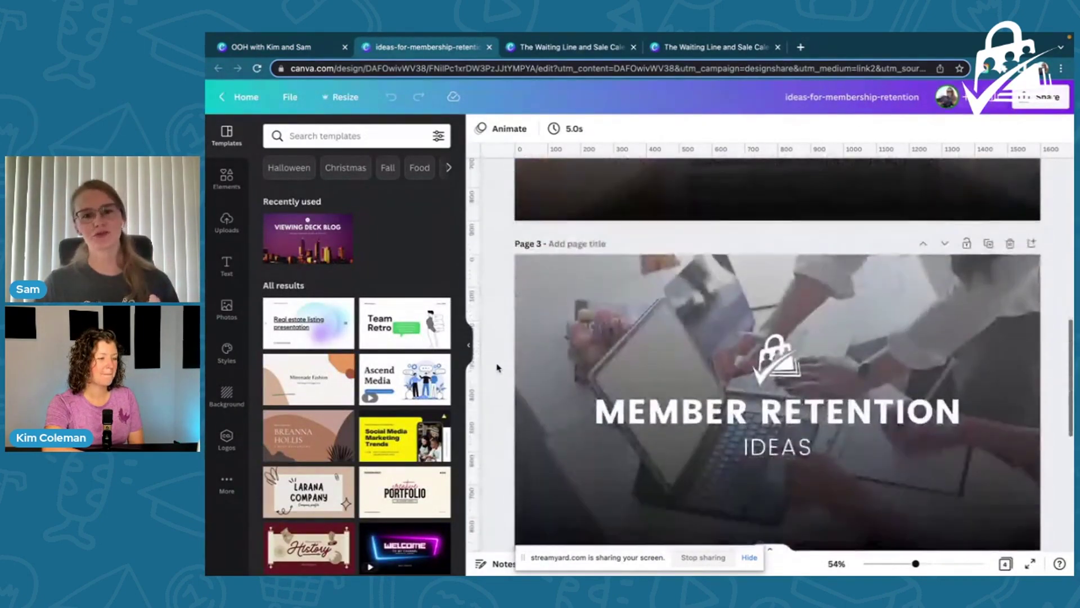
scroll(497, 368, "down", 6)
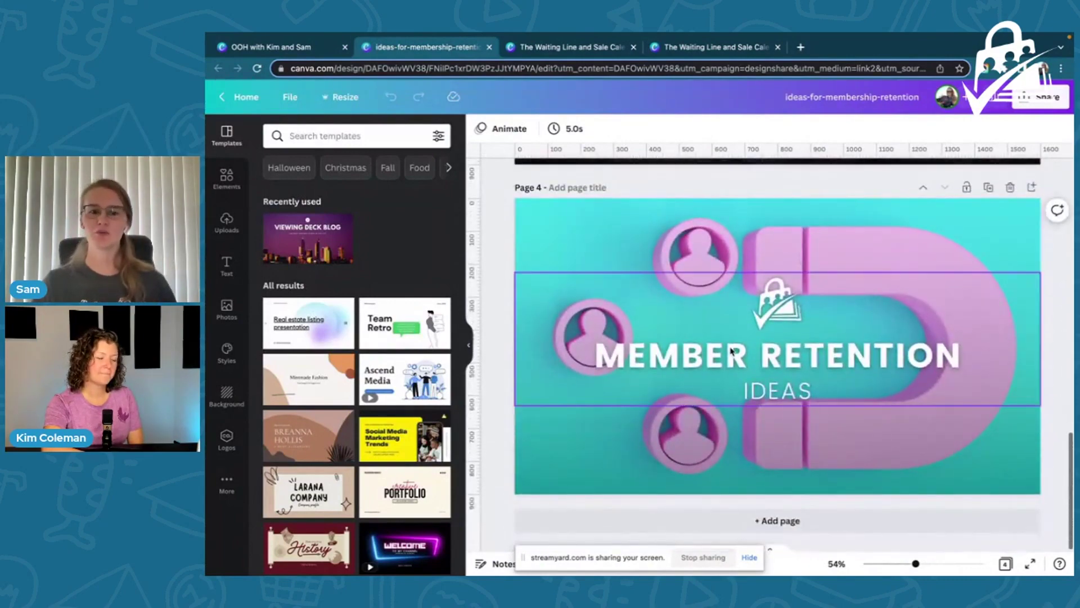
left_click(295, 50)
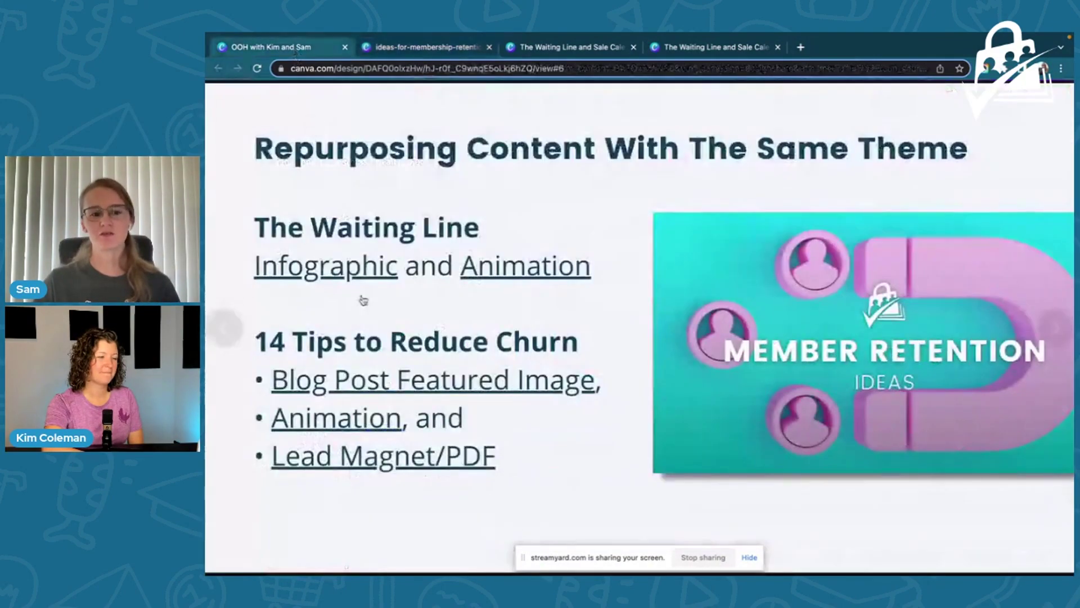
- Open the 14 Tips to Reduce Churn animation and view its third page
left_click(338, 431)
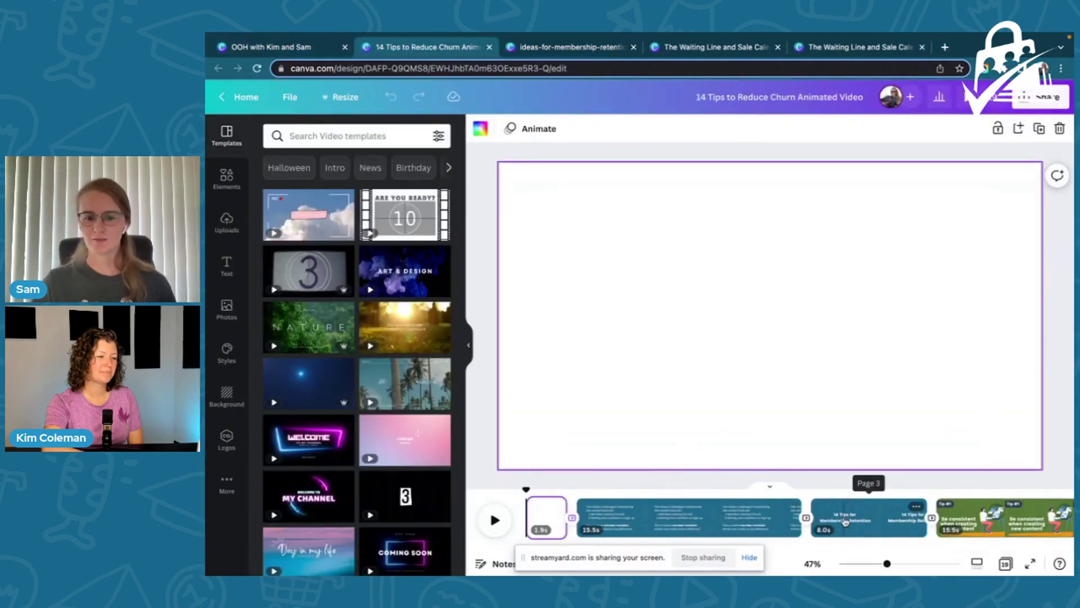
left_click(843, 522)
left_click(270, 47)
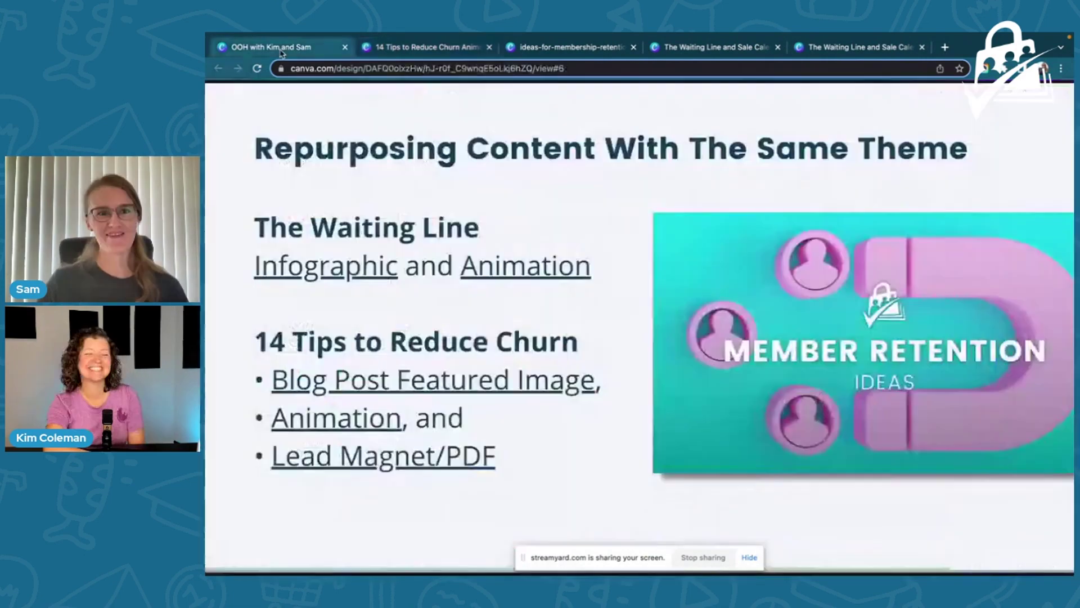
- Open the churn tips lead magnet PDF, zoom to 76% and scroll through the infographic
left_click(395, 470)
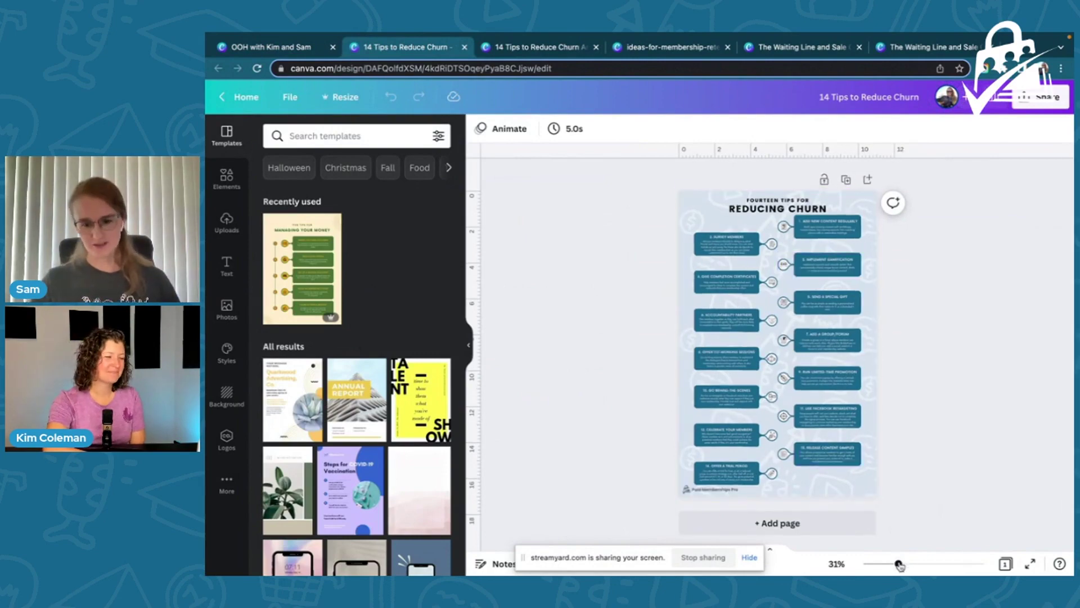
left_click_drag(898, 564, 926, 563)
scroll(839, 397, "up", 4)
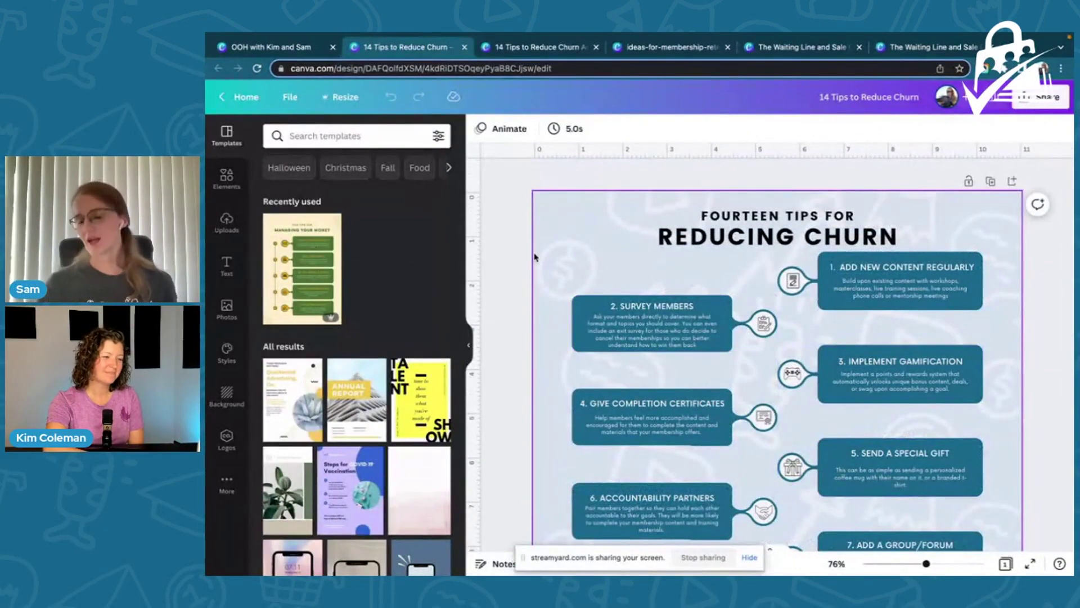
scroll(518, 265, "down", 4)
scroll(513, 273, "down", 2)
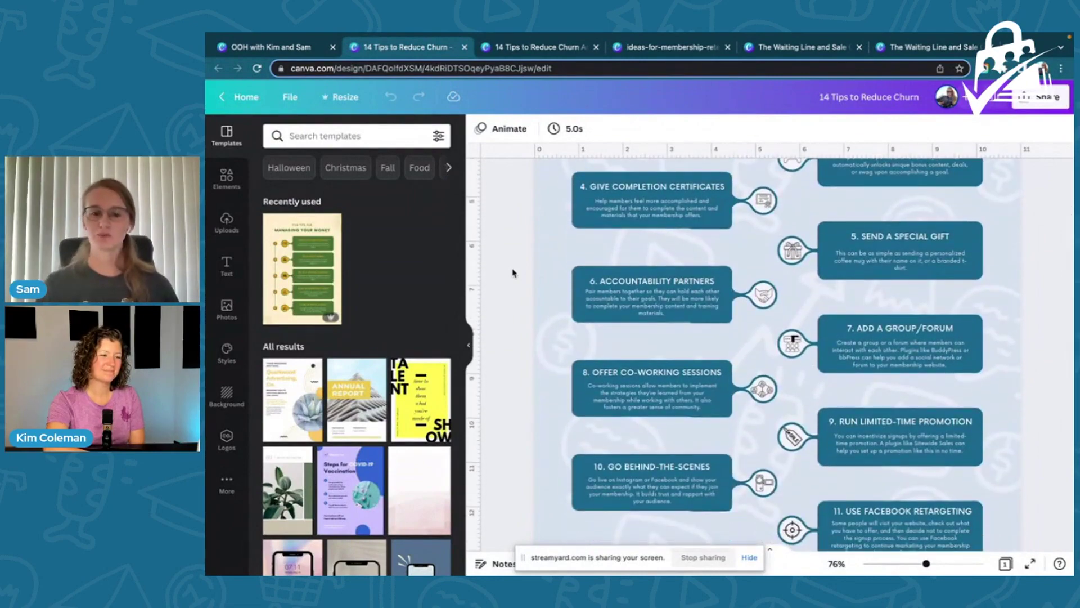
scroll(517, 259, "down", 2)
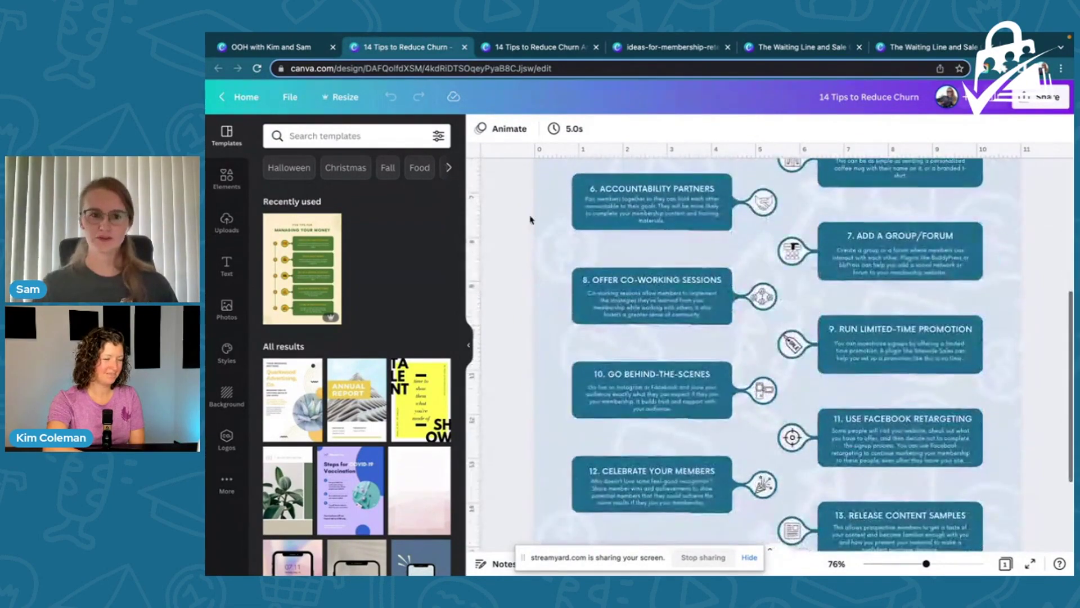
left_click(270, 47)
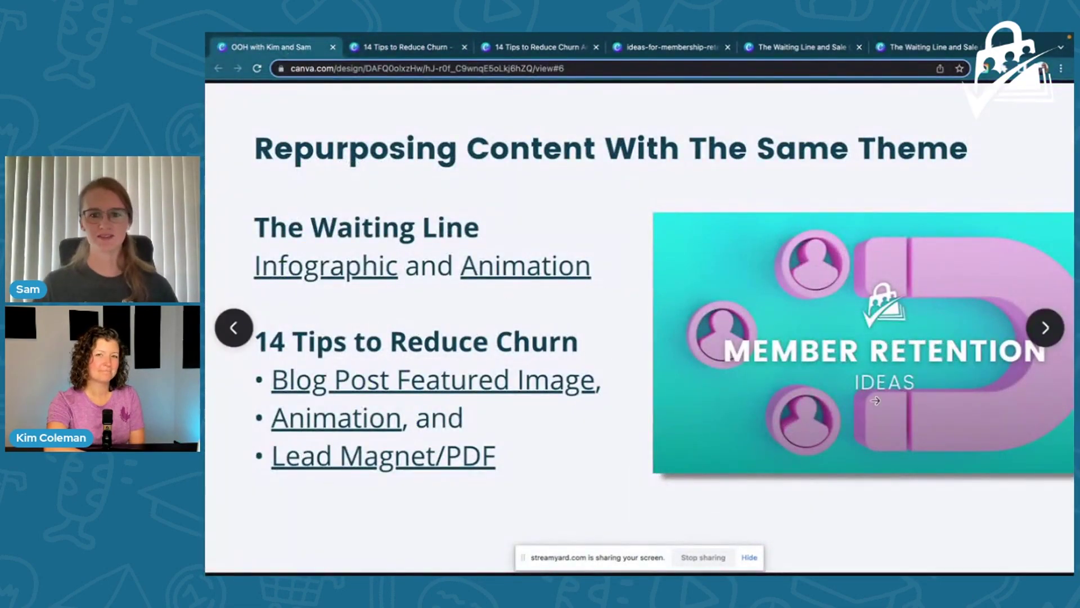